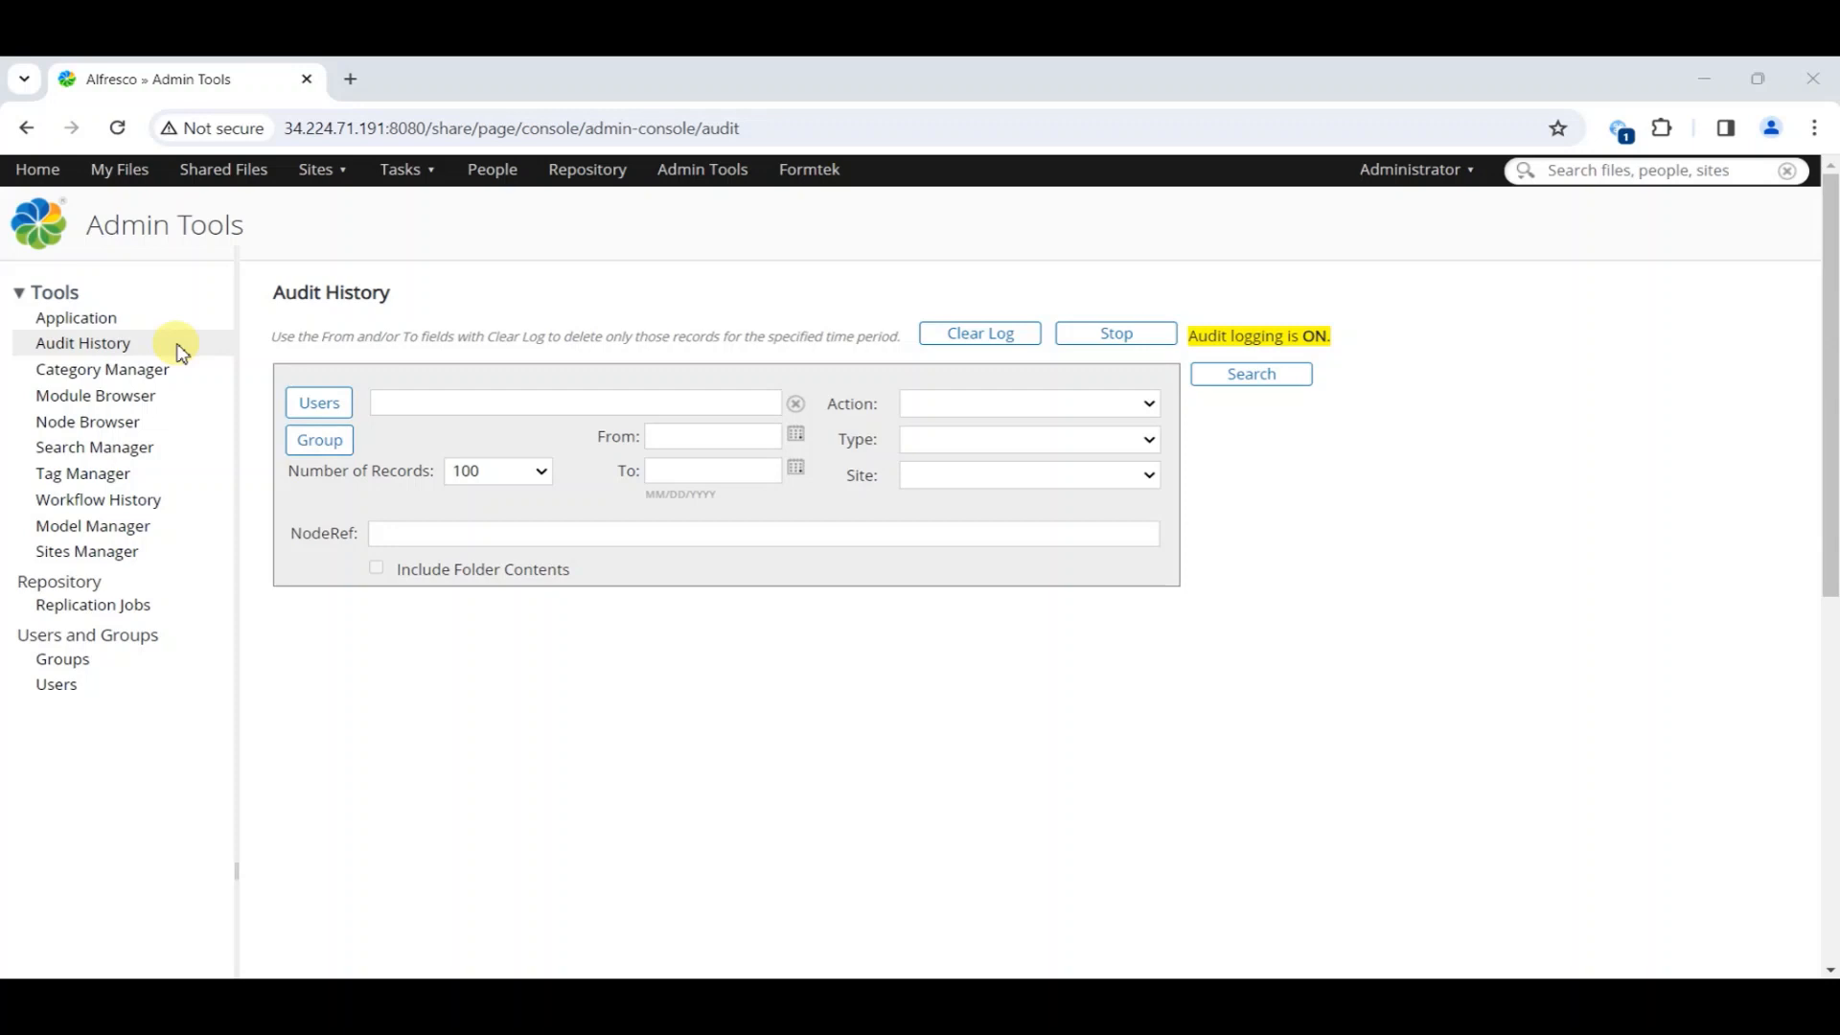
Search the audit history without any filters and look through the listed records
left_click(1218, 381)
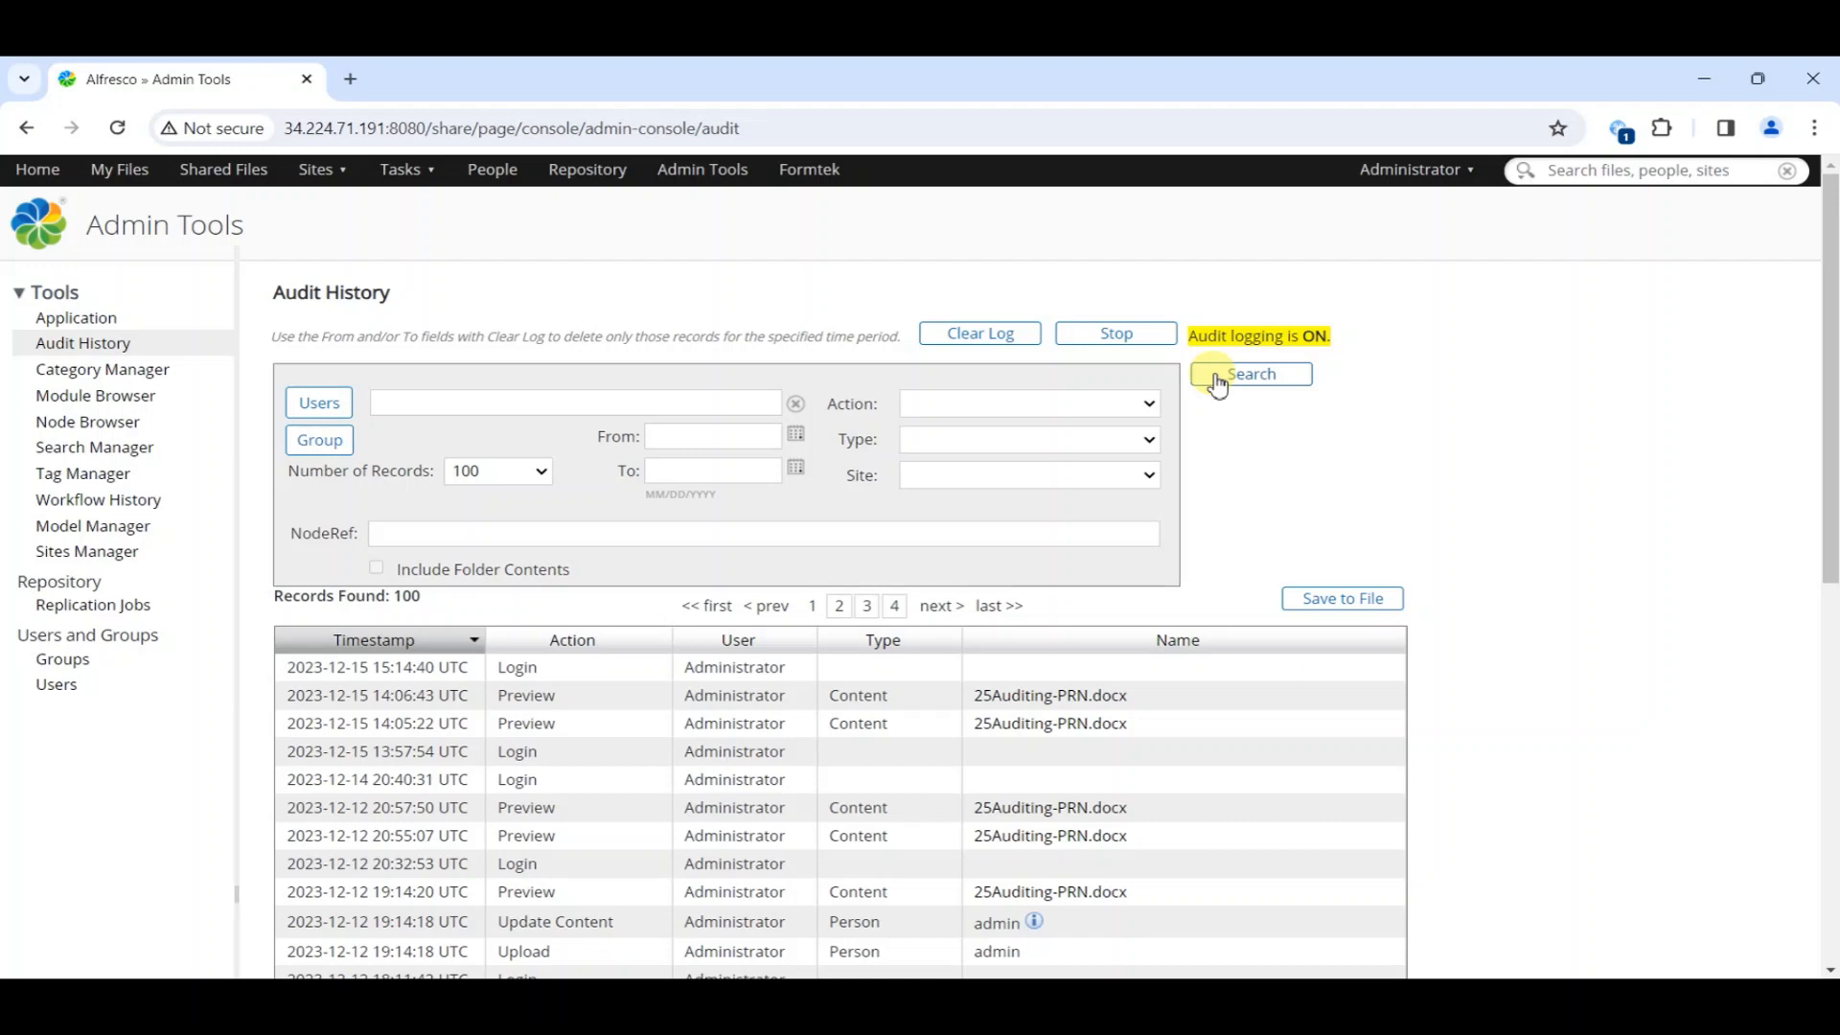
scroll(1217, 381, "down", 5)
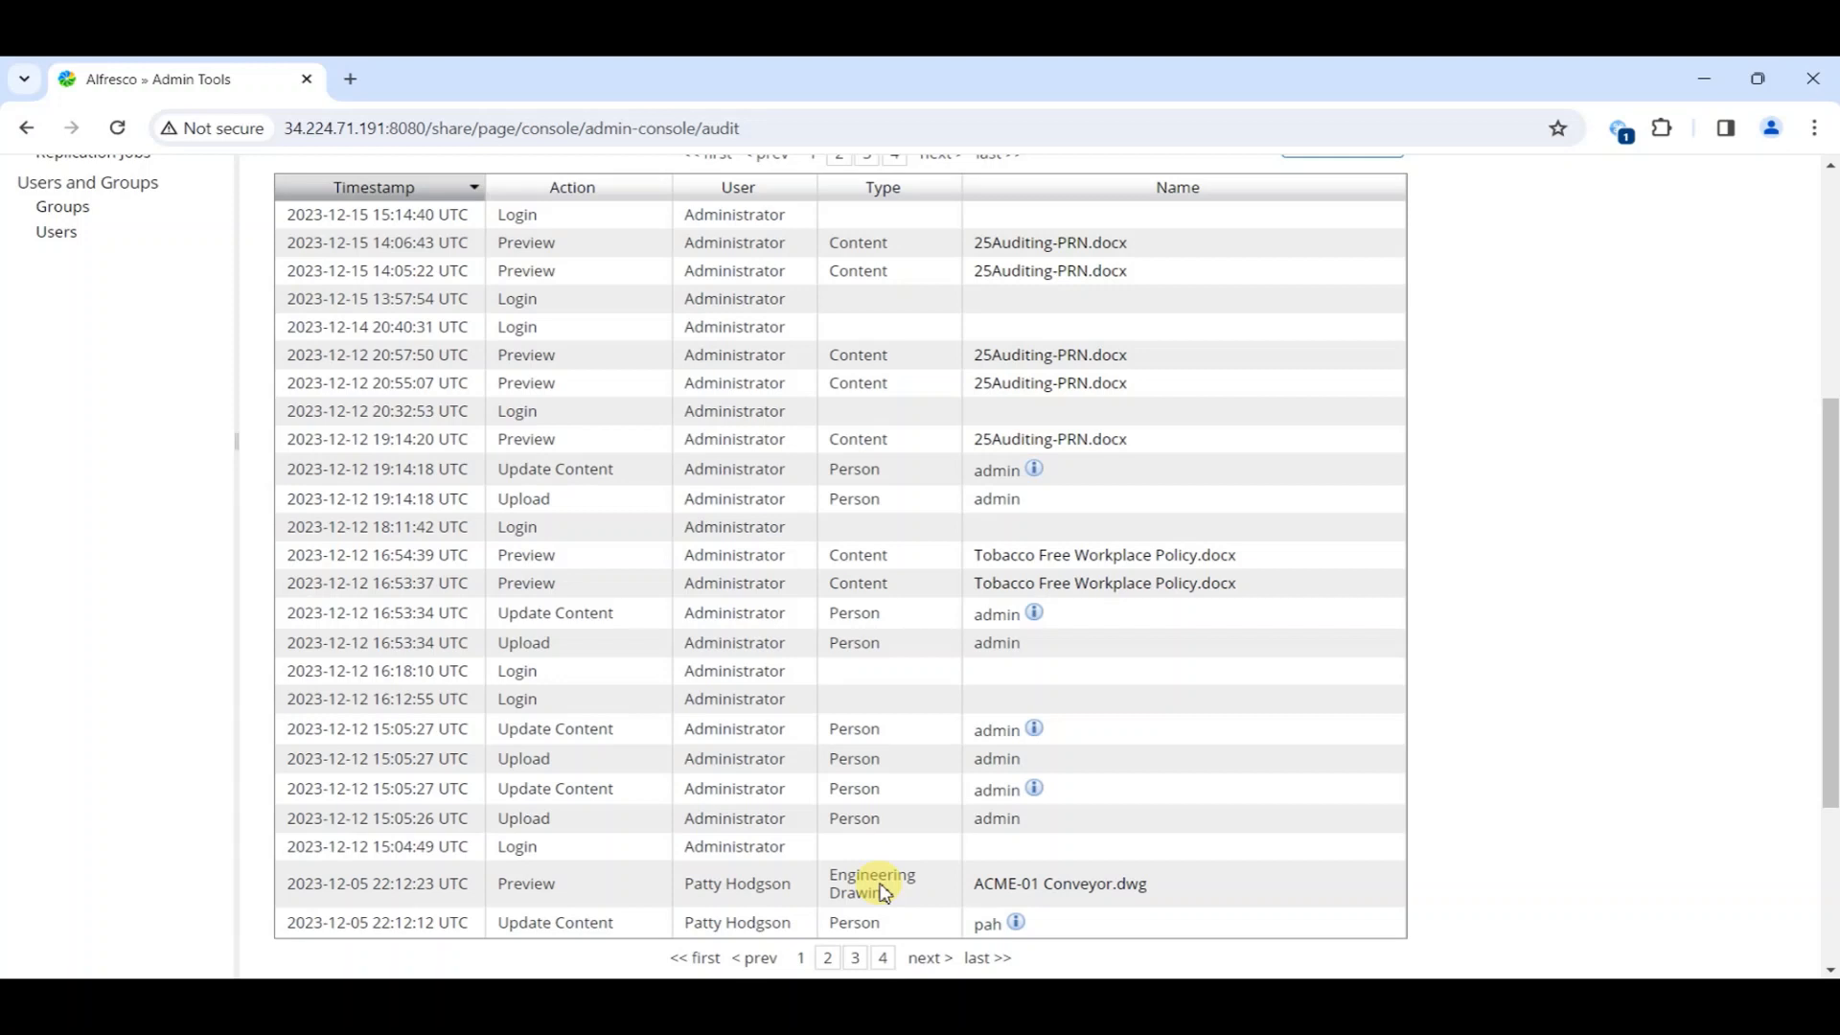
Sort the audit records by Name and then by Action, each in ascending and descending order
left_click(1144, 197)
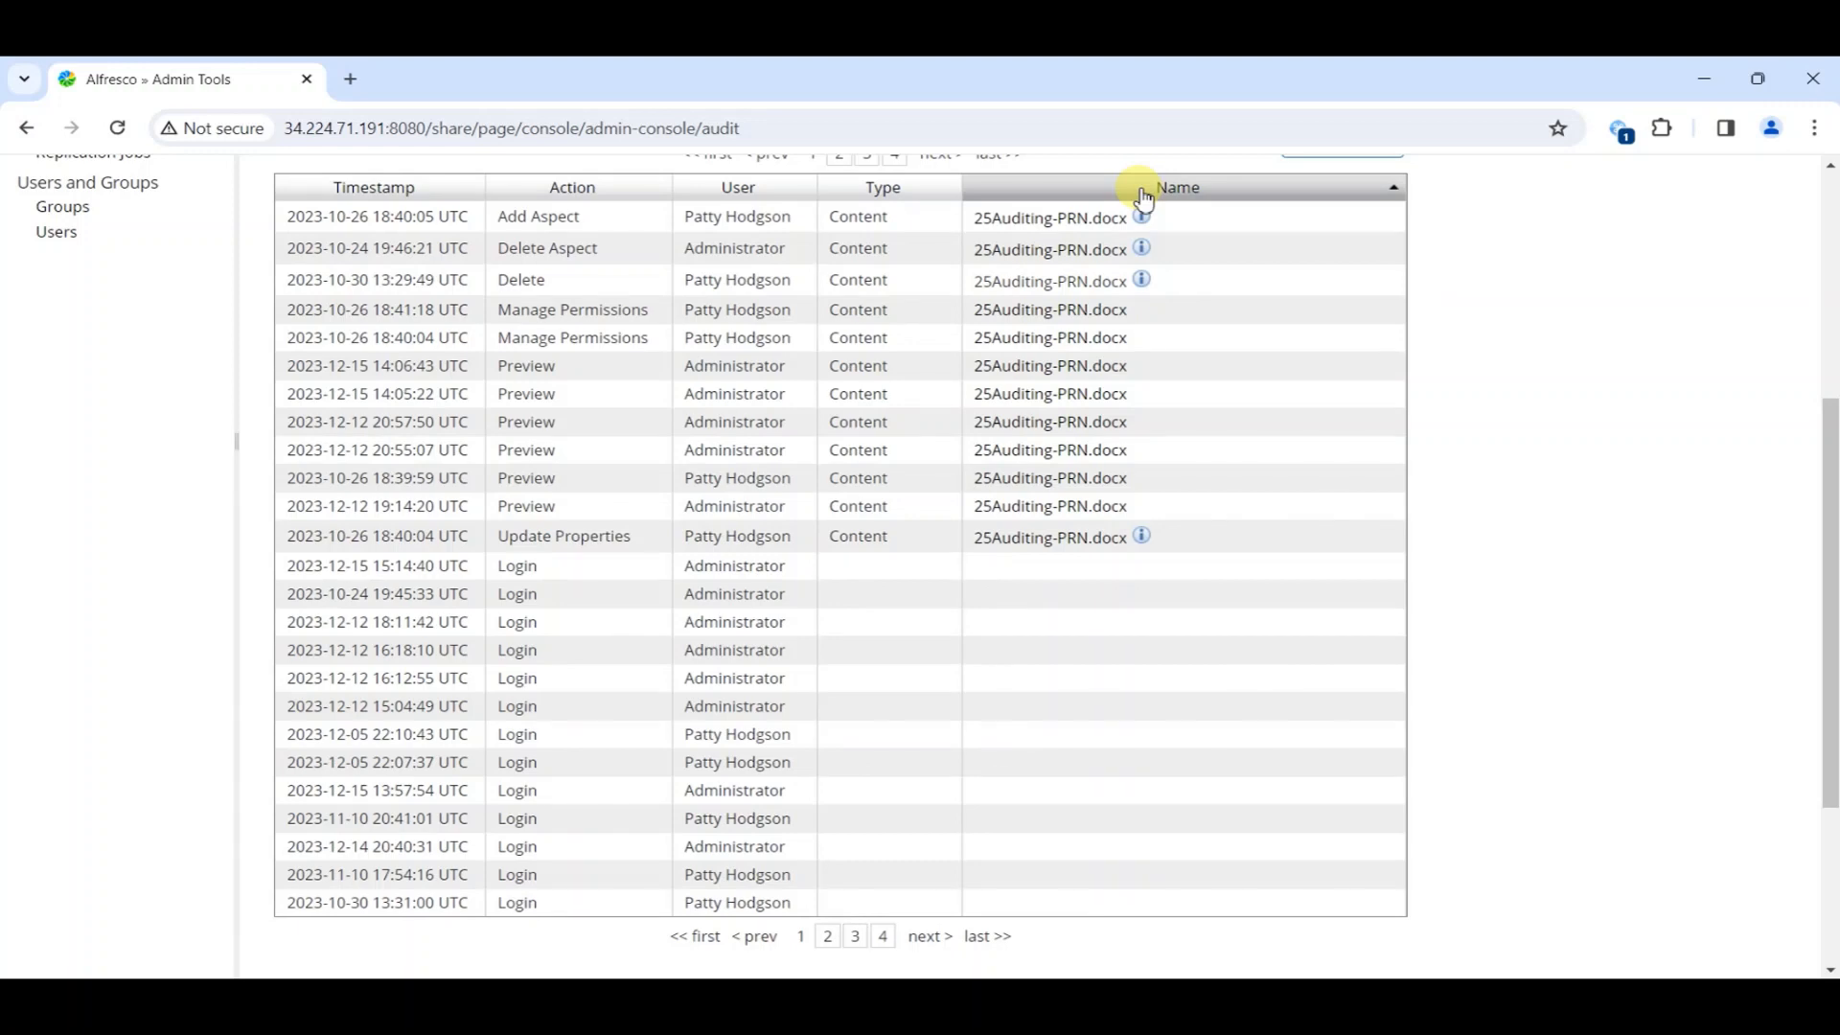
left_click(1144, 197)
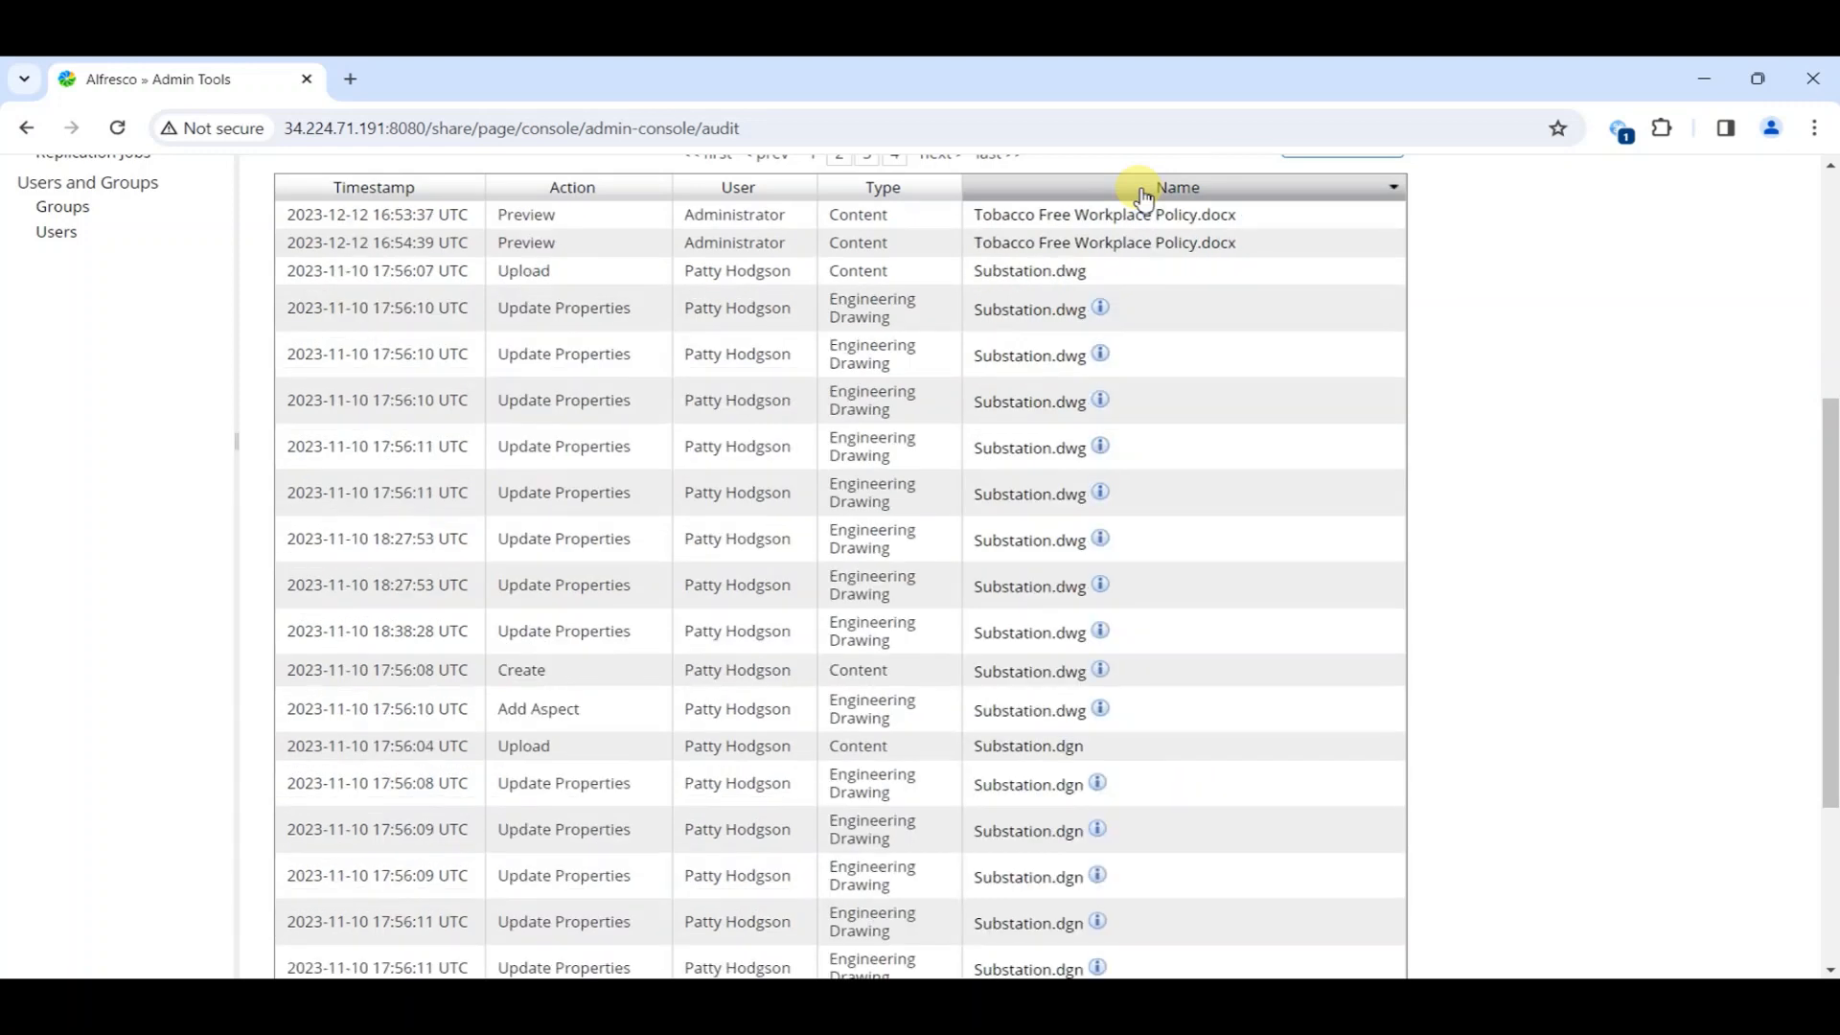
left_click(652, 196)
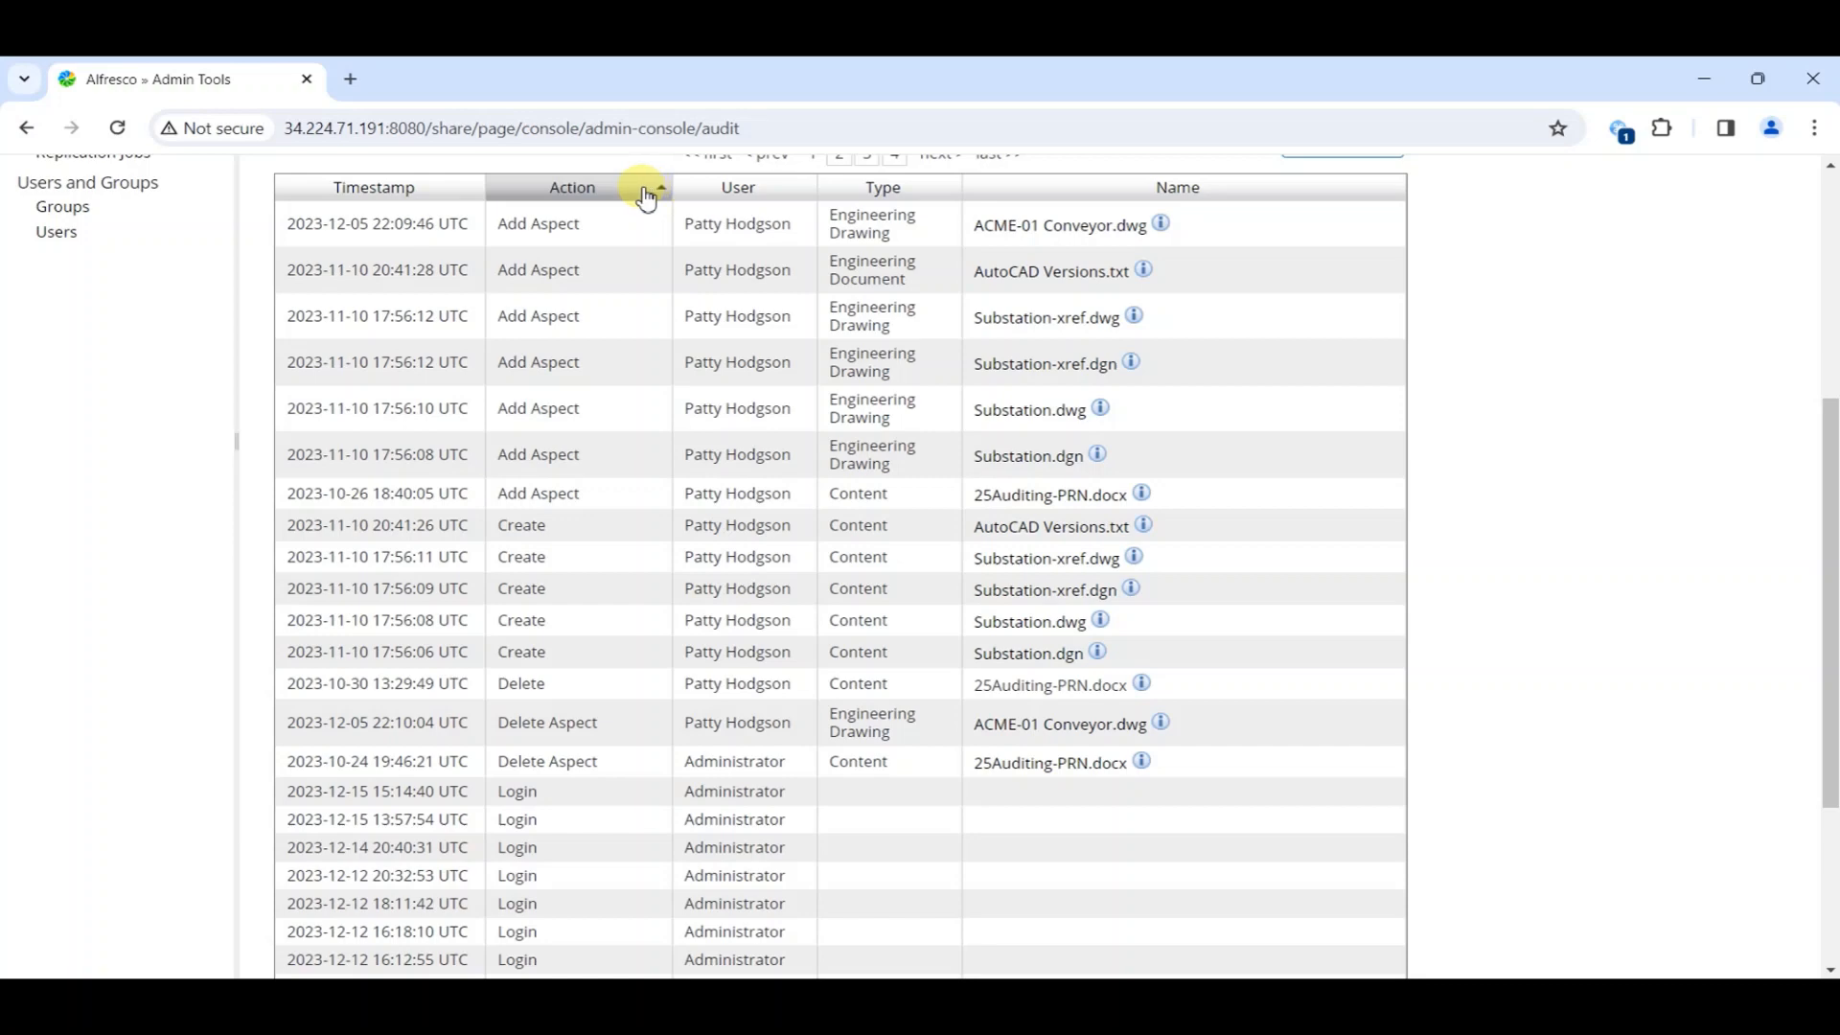
left_click(647, 196)
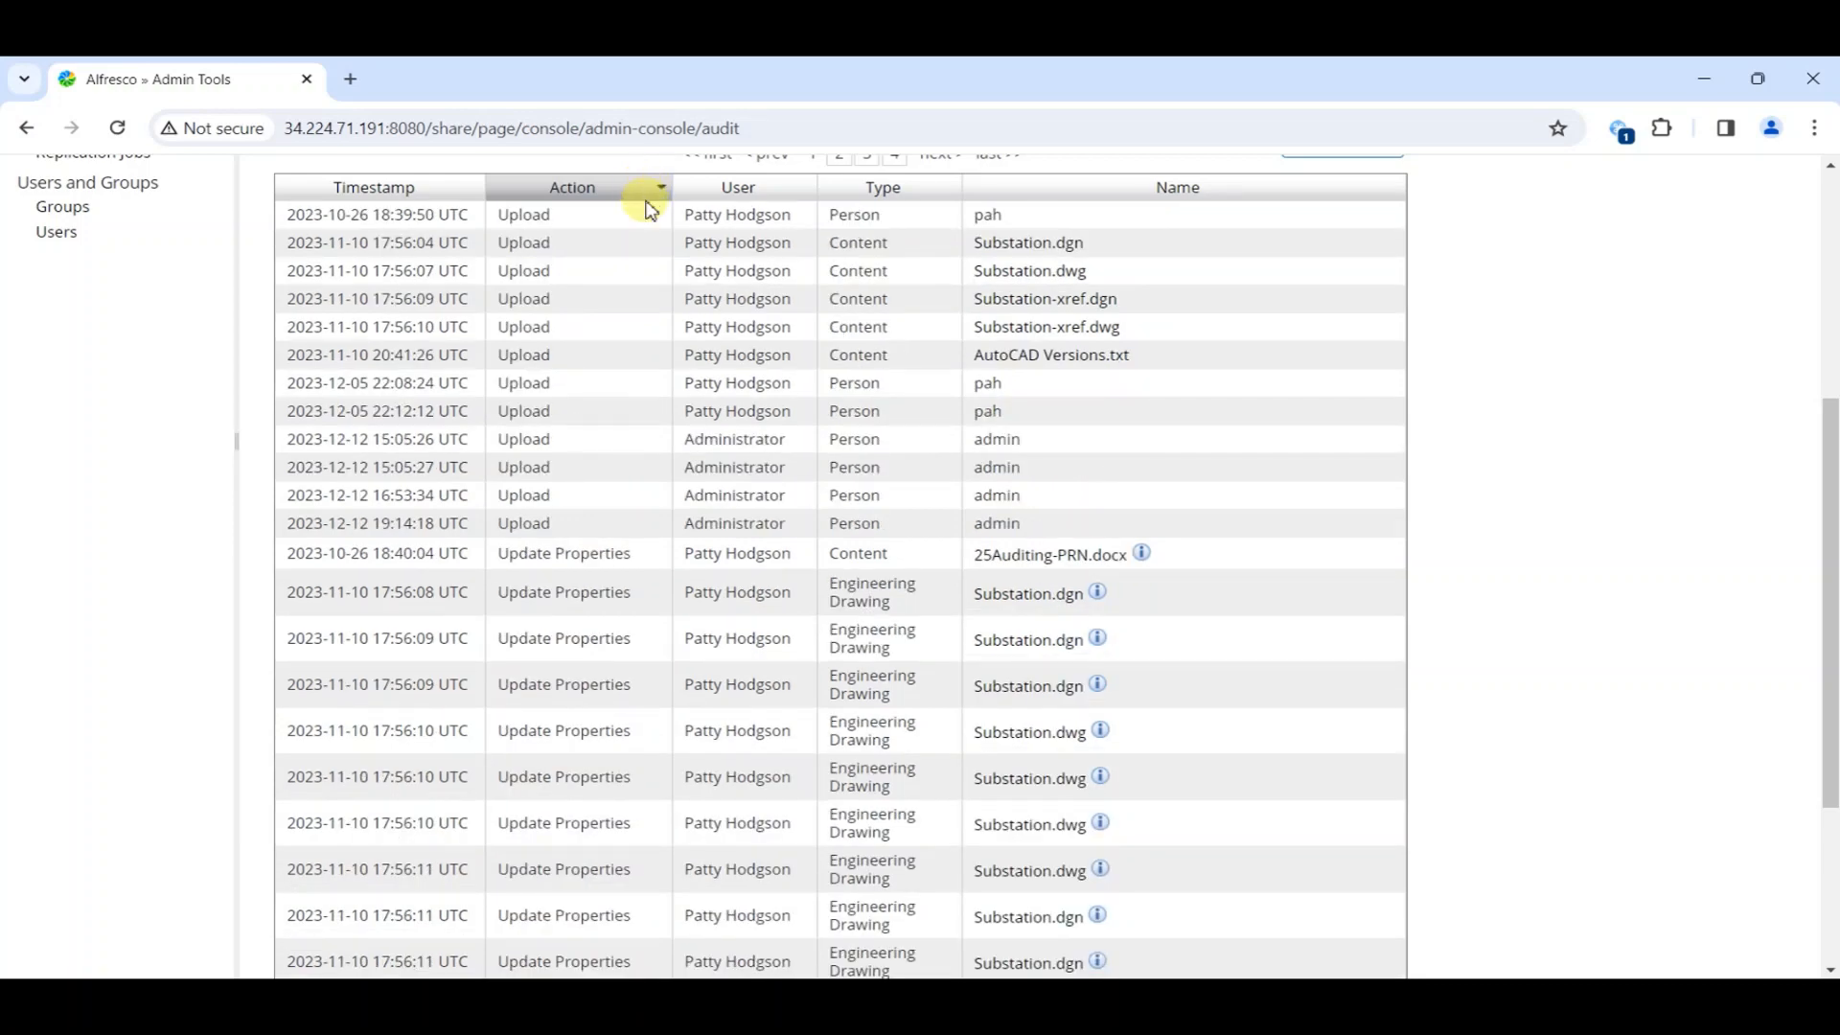
Find users with the search term "c" and set two of the matching users as the audit history's user filter
scroll(647, 209, "up", 5)
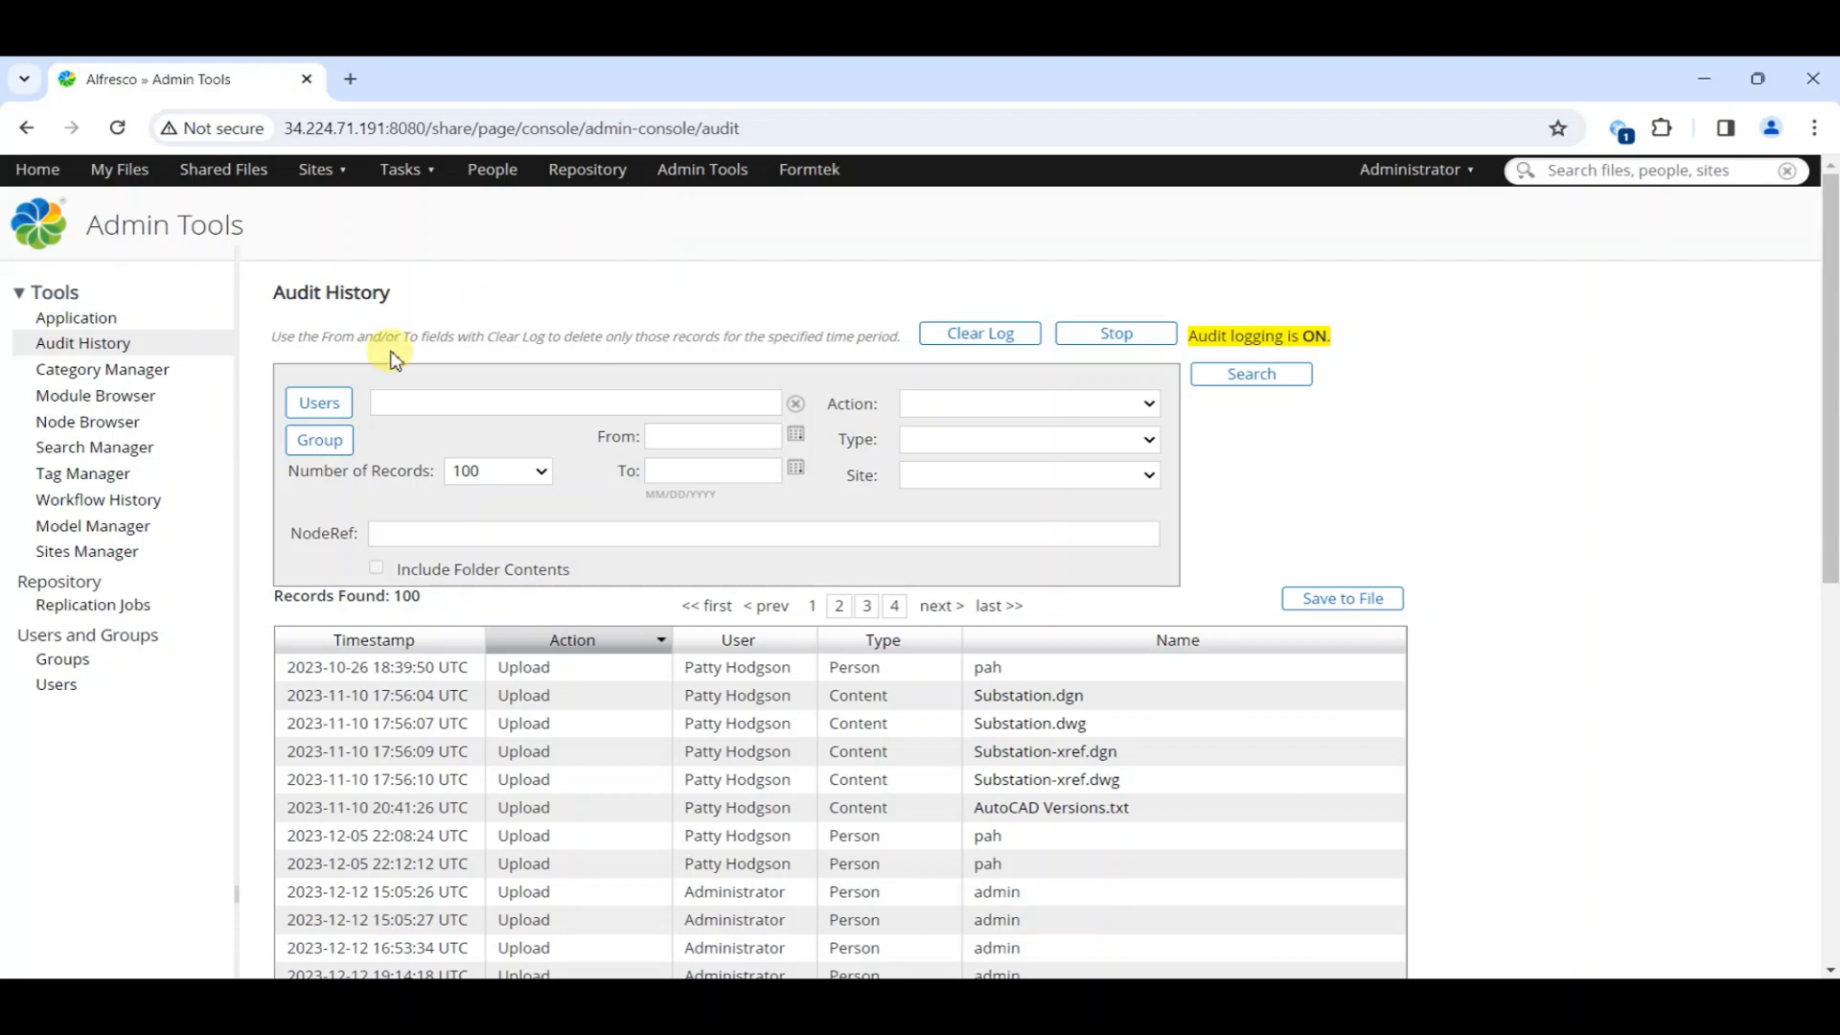
left_click(322, 402)
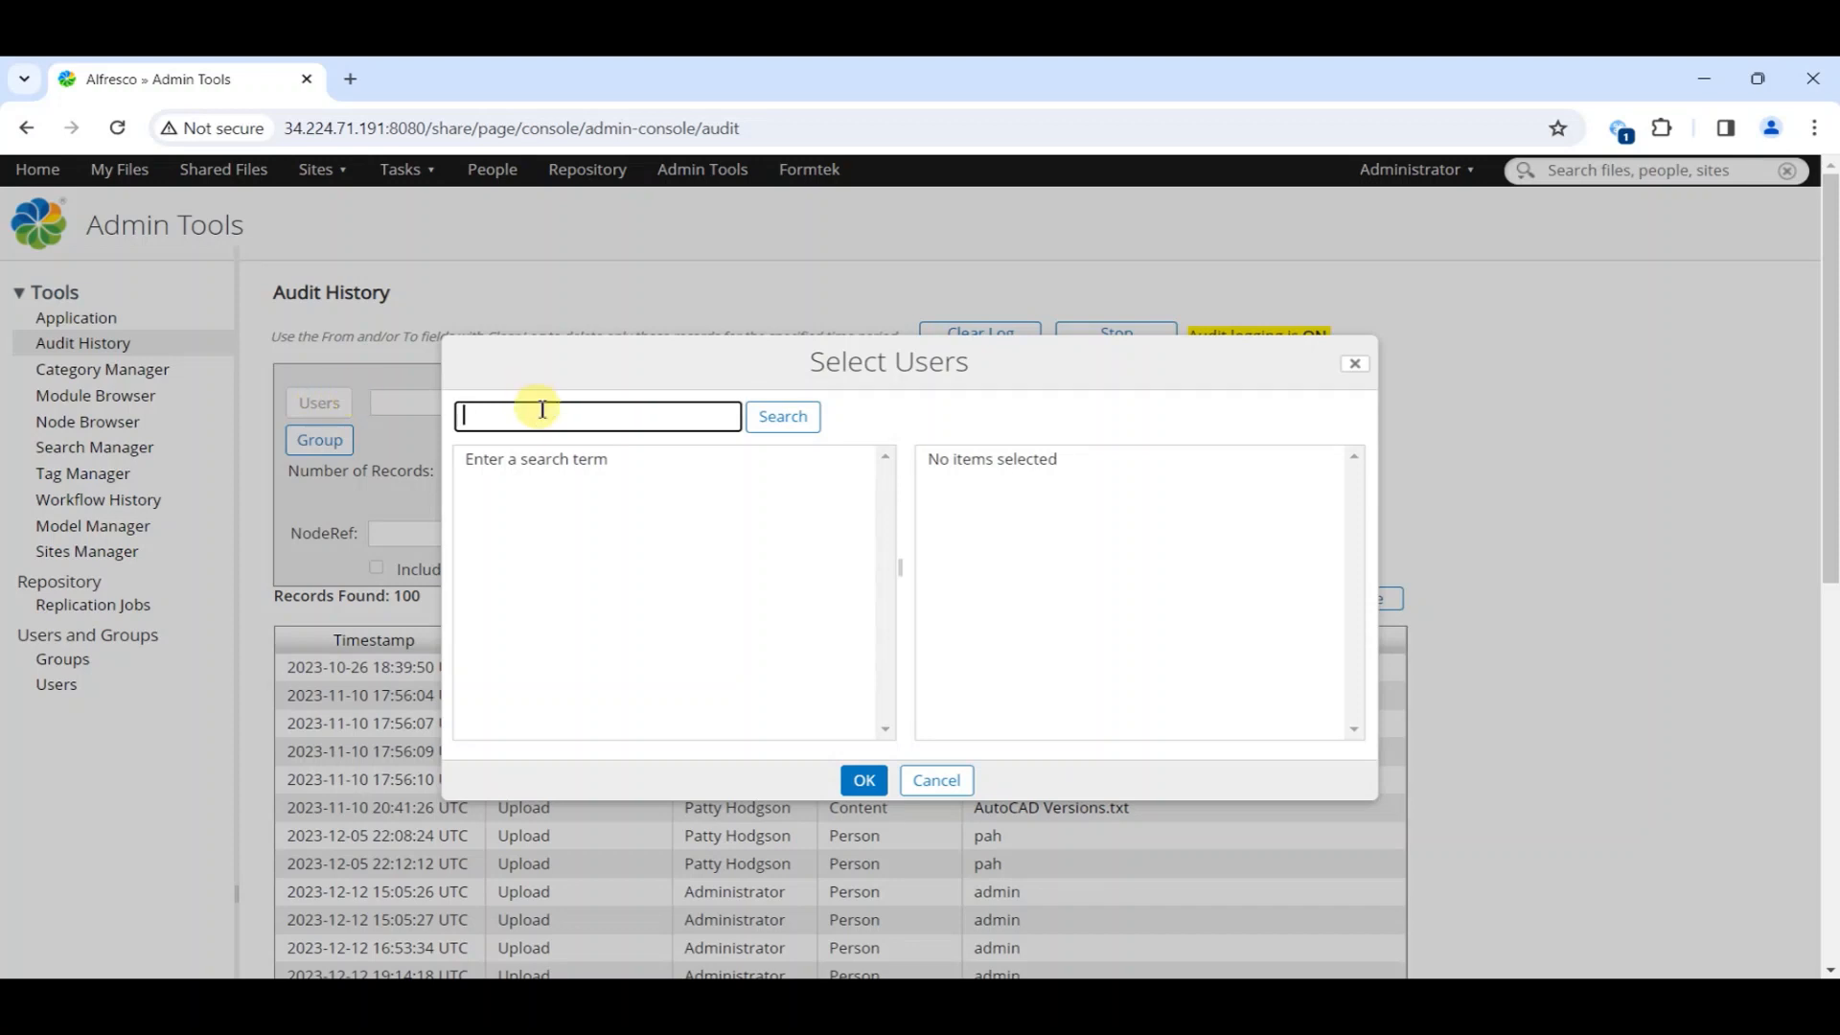
type("c")
key("Return")
scroll(882, 719, "down", 1)
left_click(856, 615)
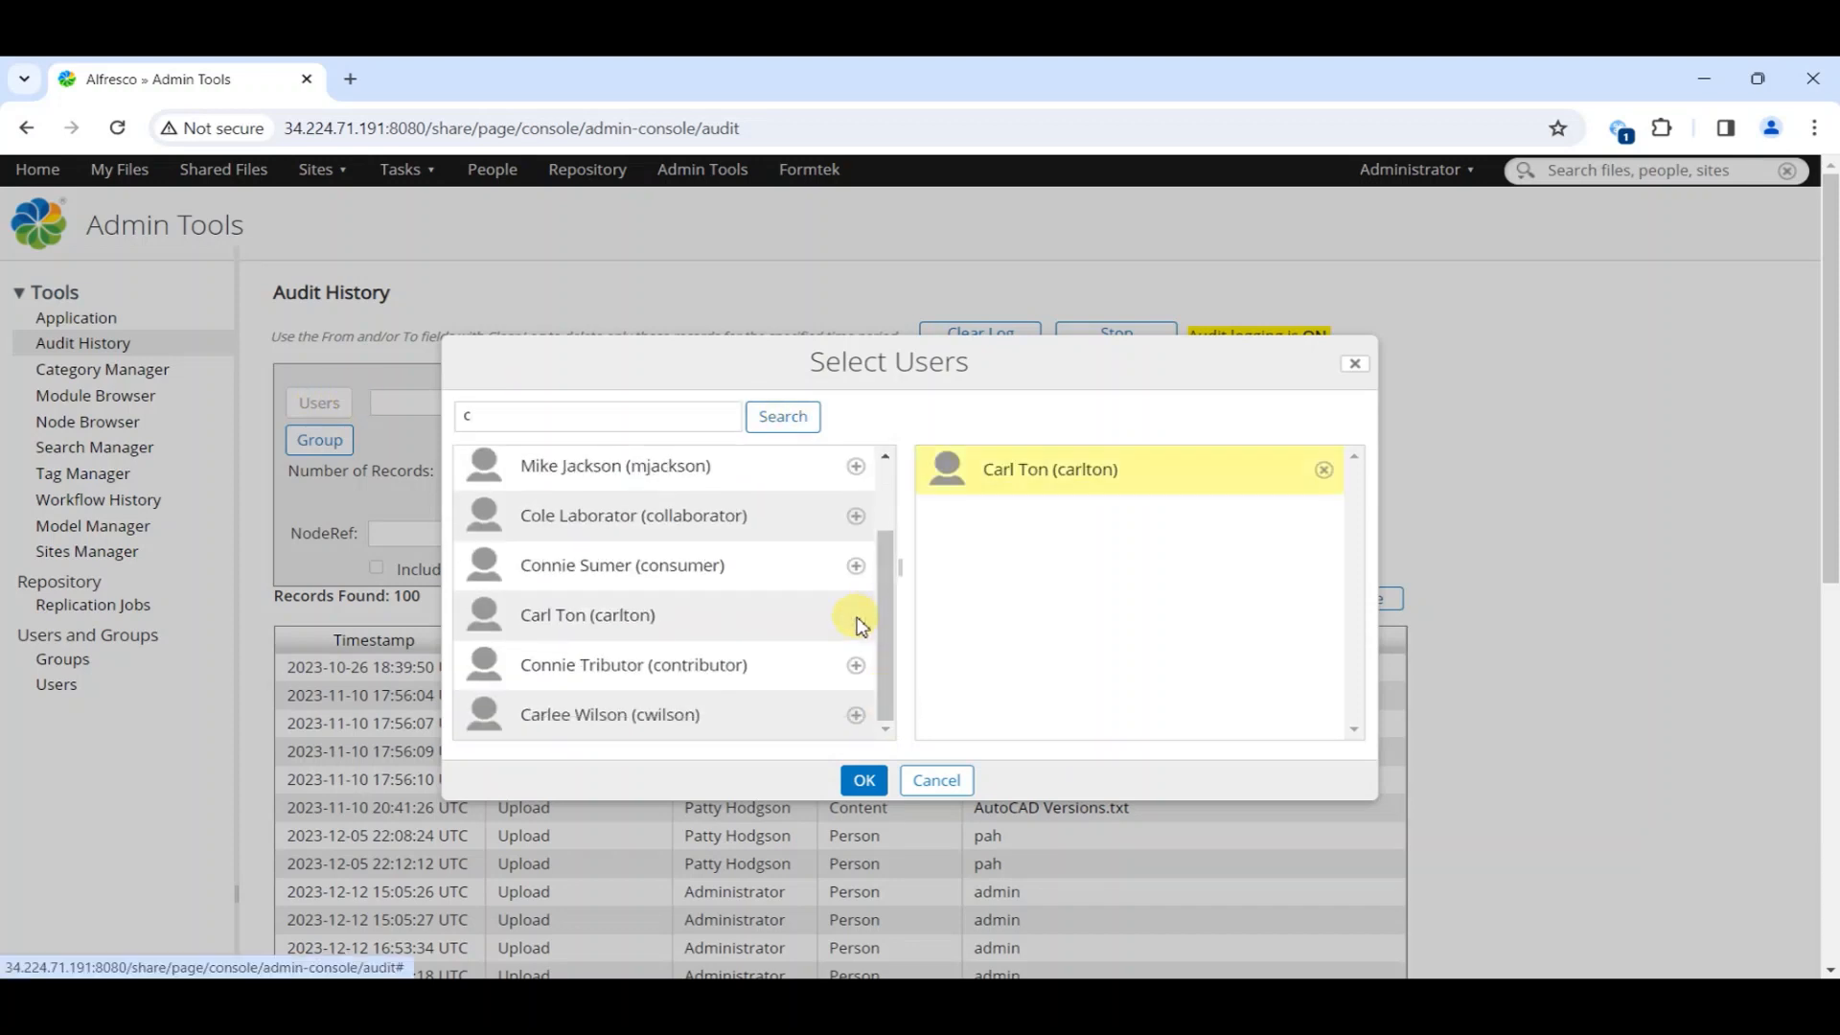
left_click(856, 715)
left_click(861, 792)
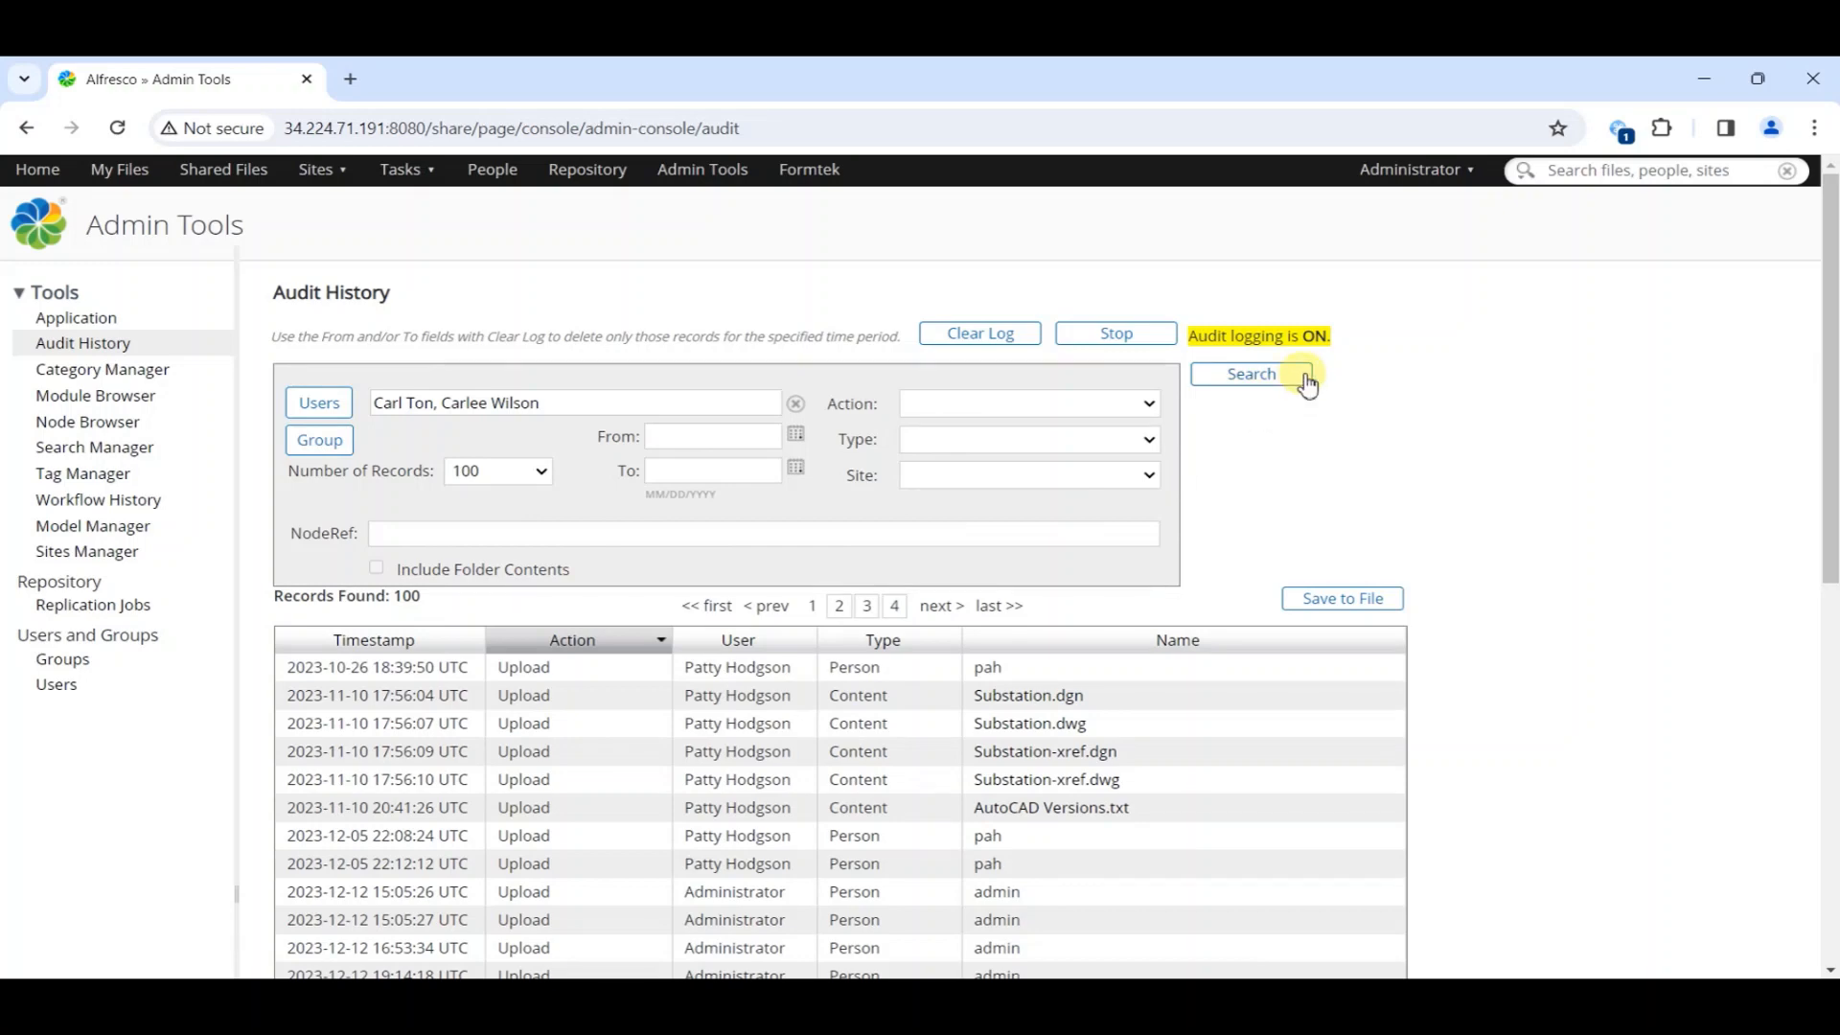
Search the audit history for the two selected users and look through their records
left_click(1305, 379)
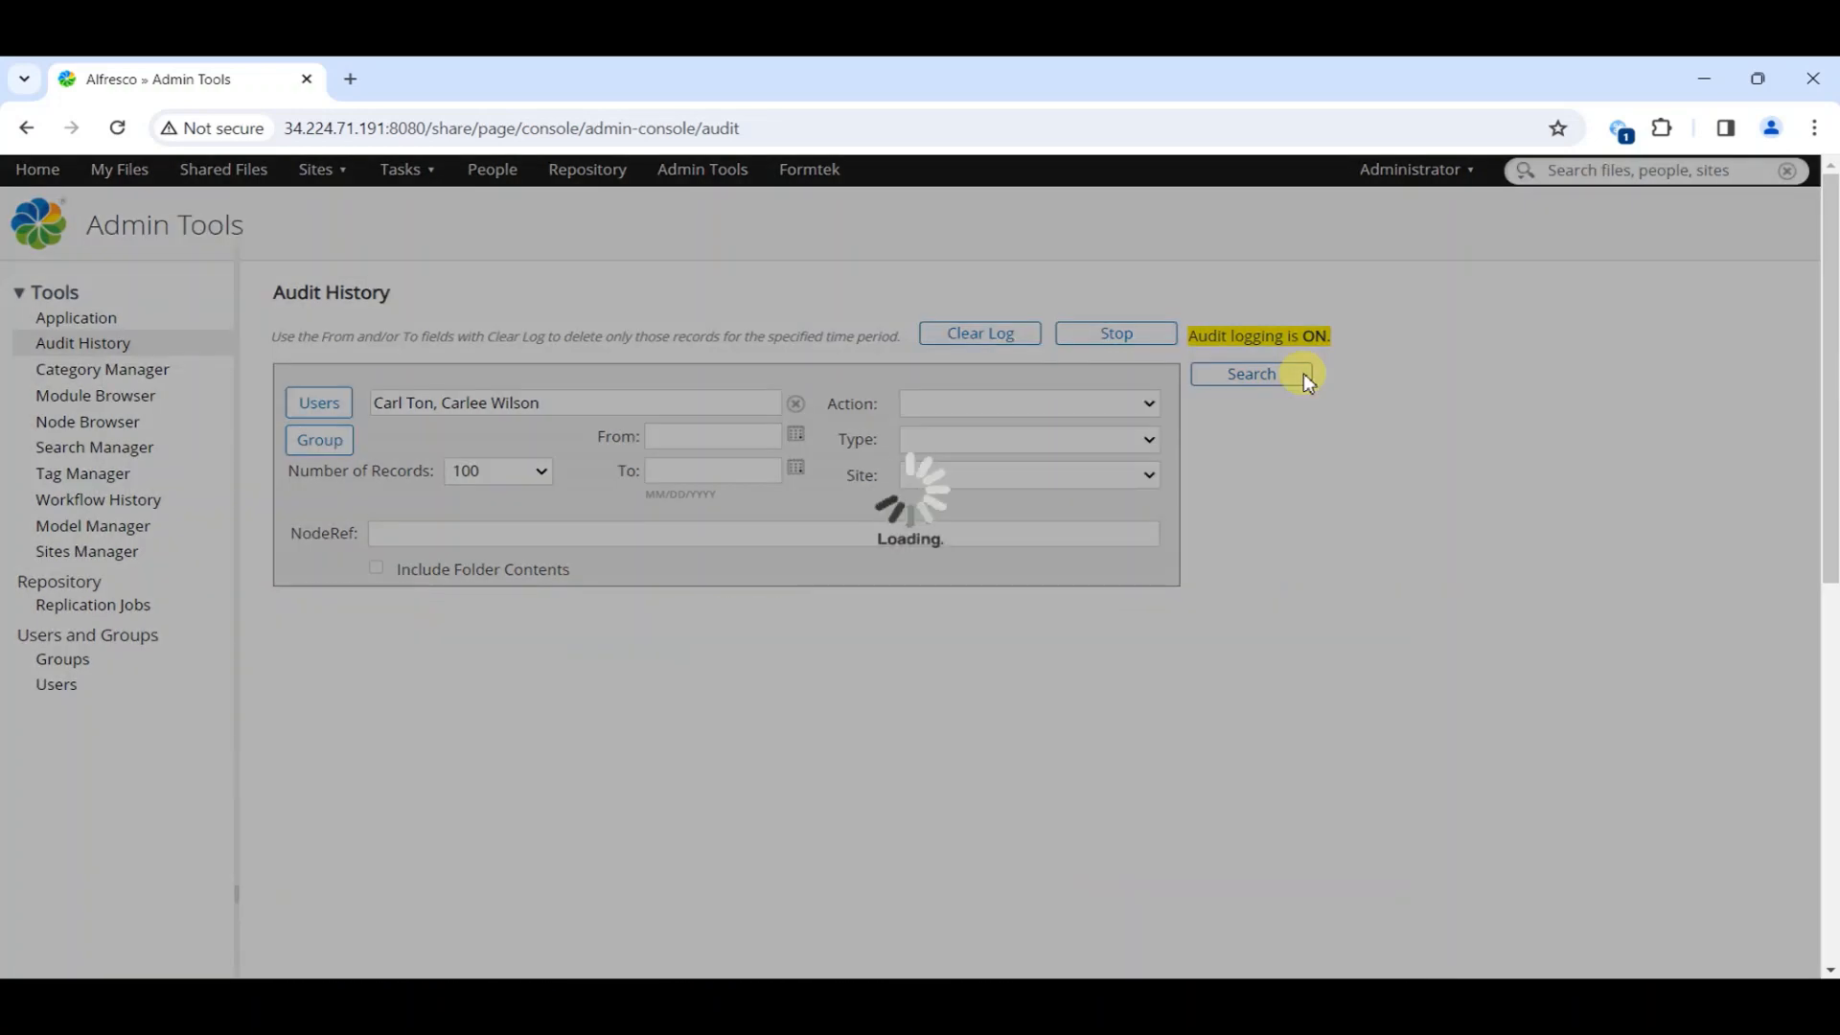
scroll(1318, 401, "down", 3)
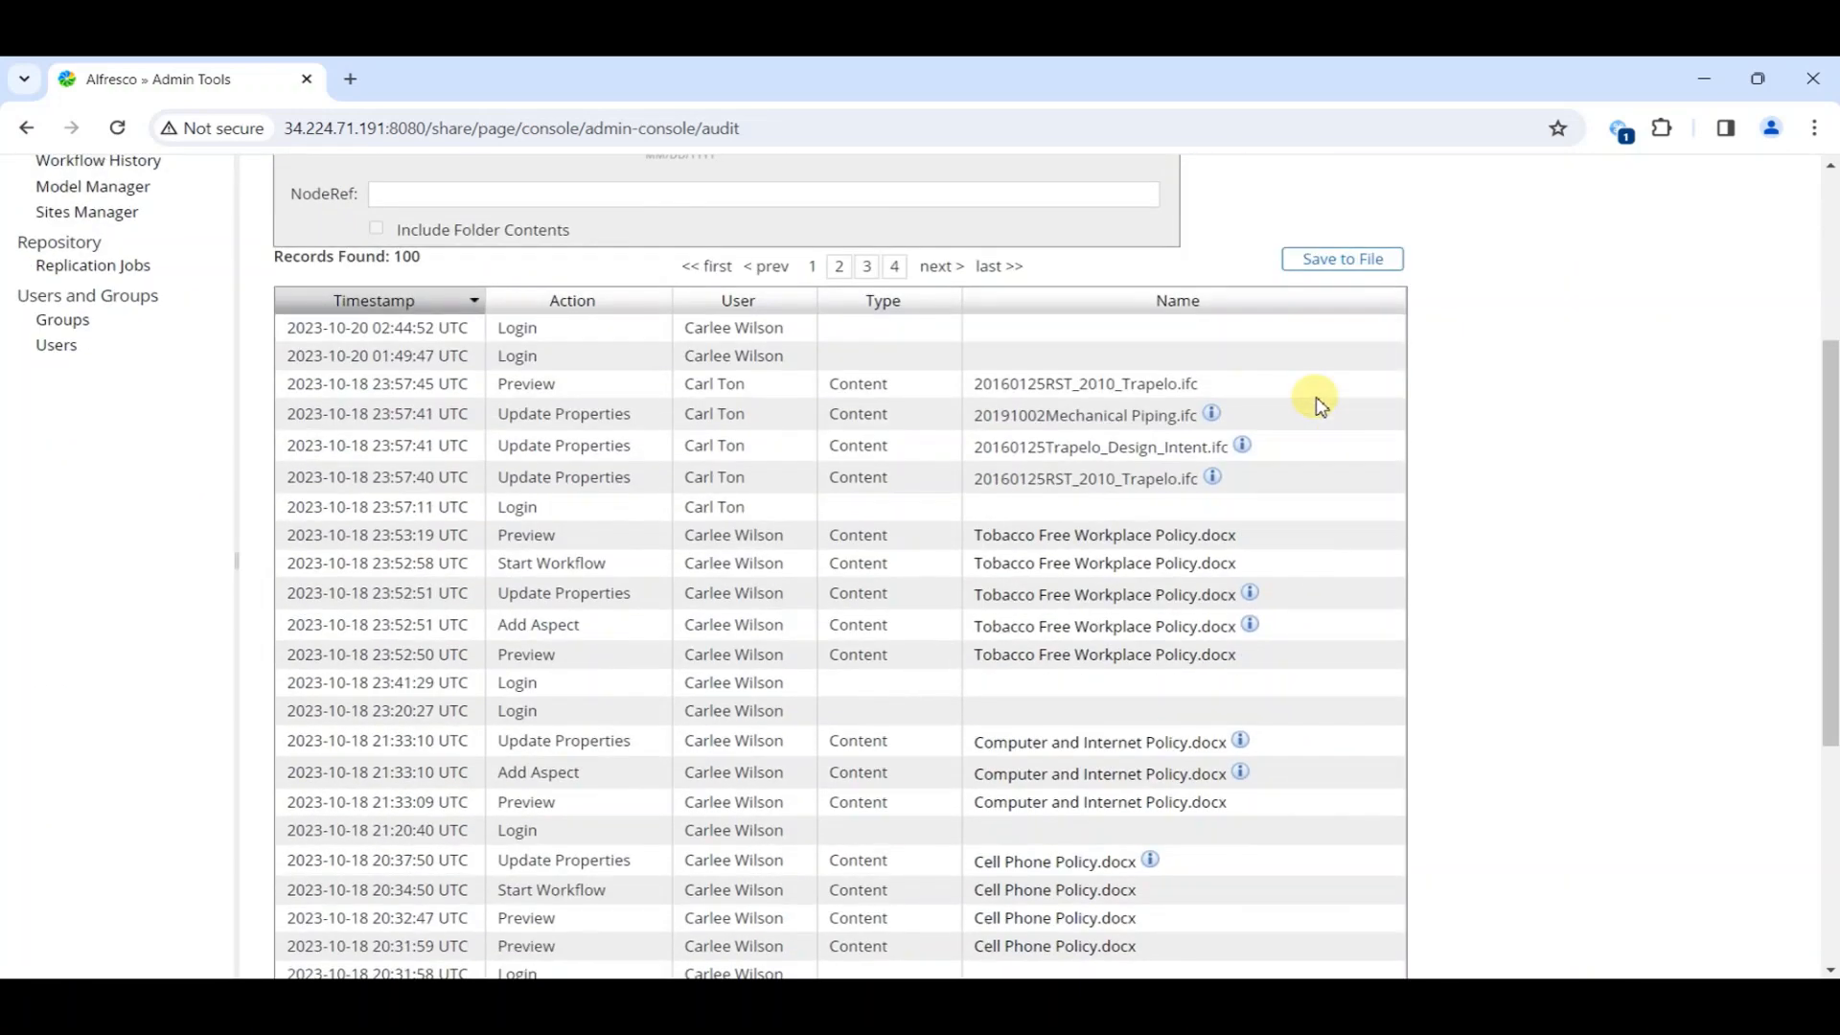
scroll(1319, 403, "up", 3)
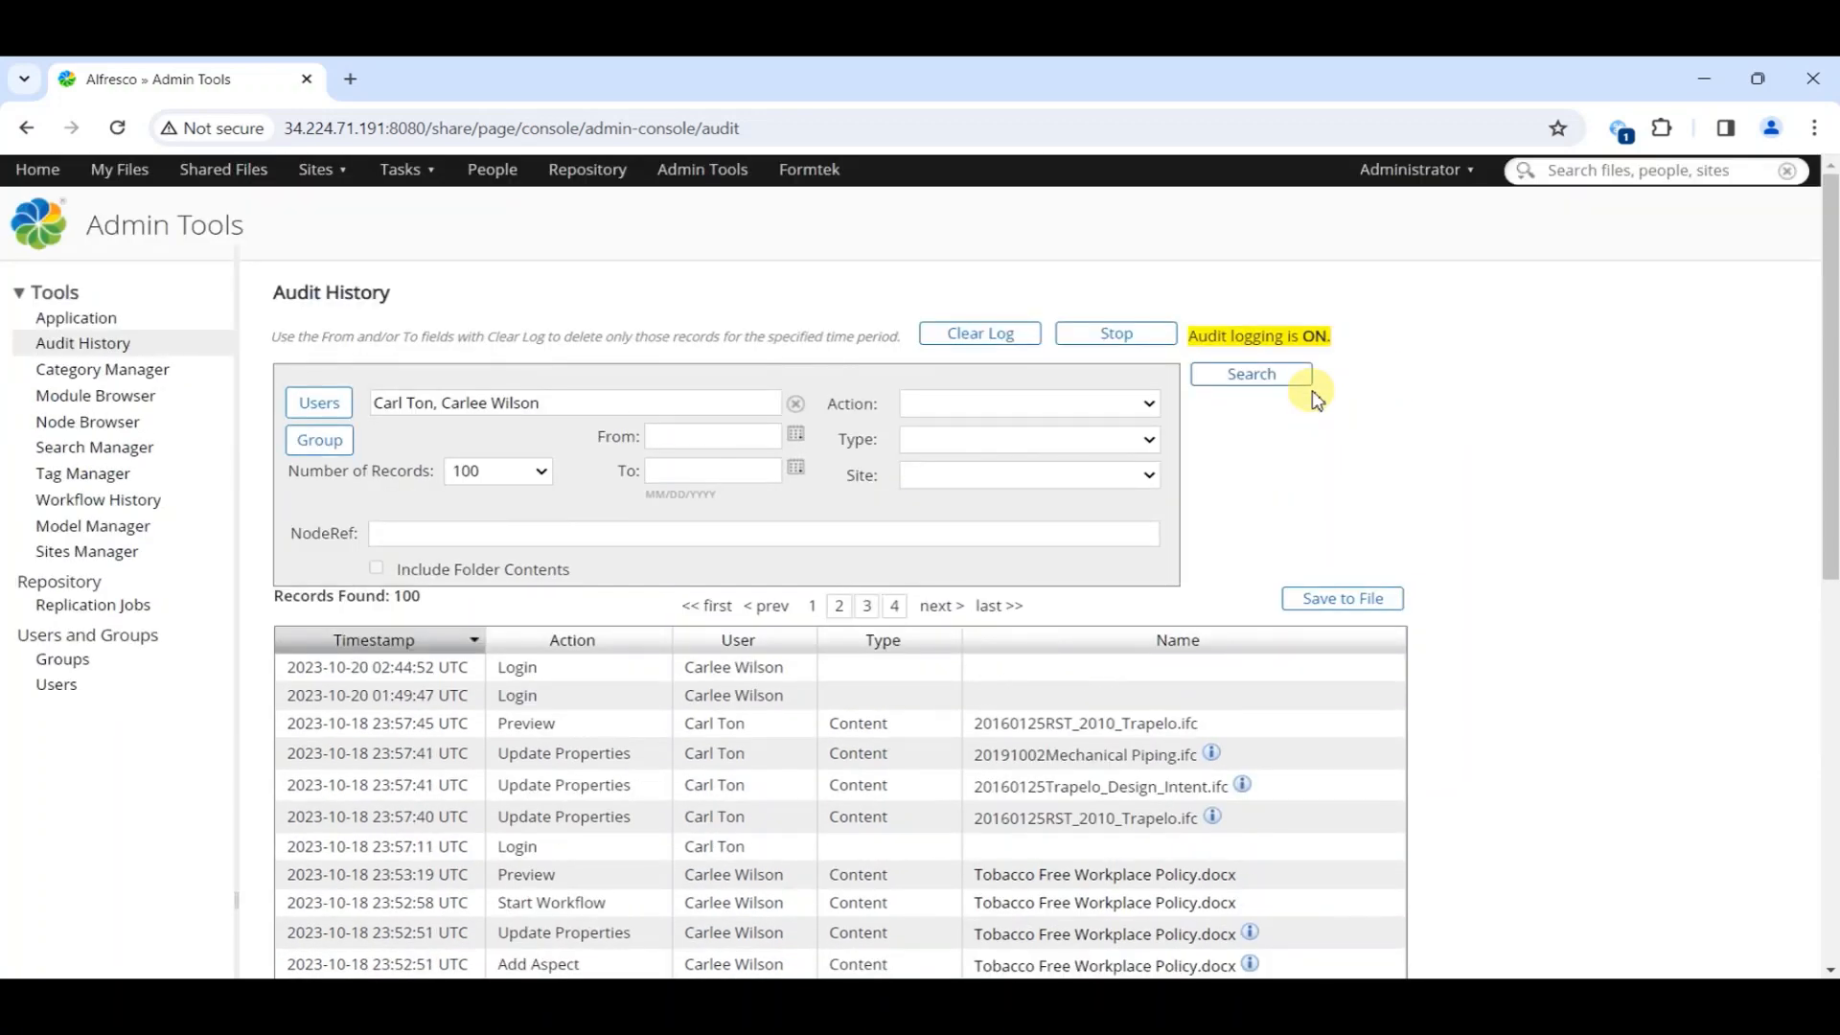
Clear the user filter and replace it with the group SAP_DCRC-DTP-PMO Testers, found with the search term "s"
left_click(796, 404)
left_click(300, 438)
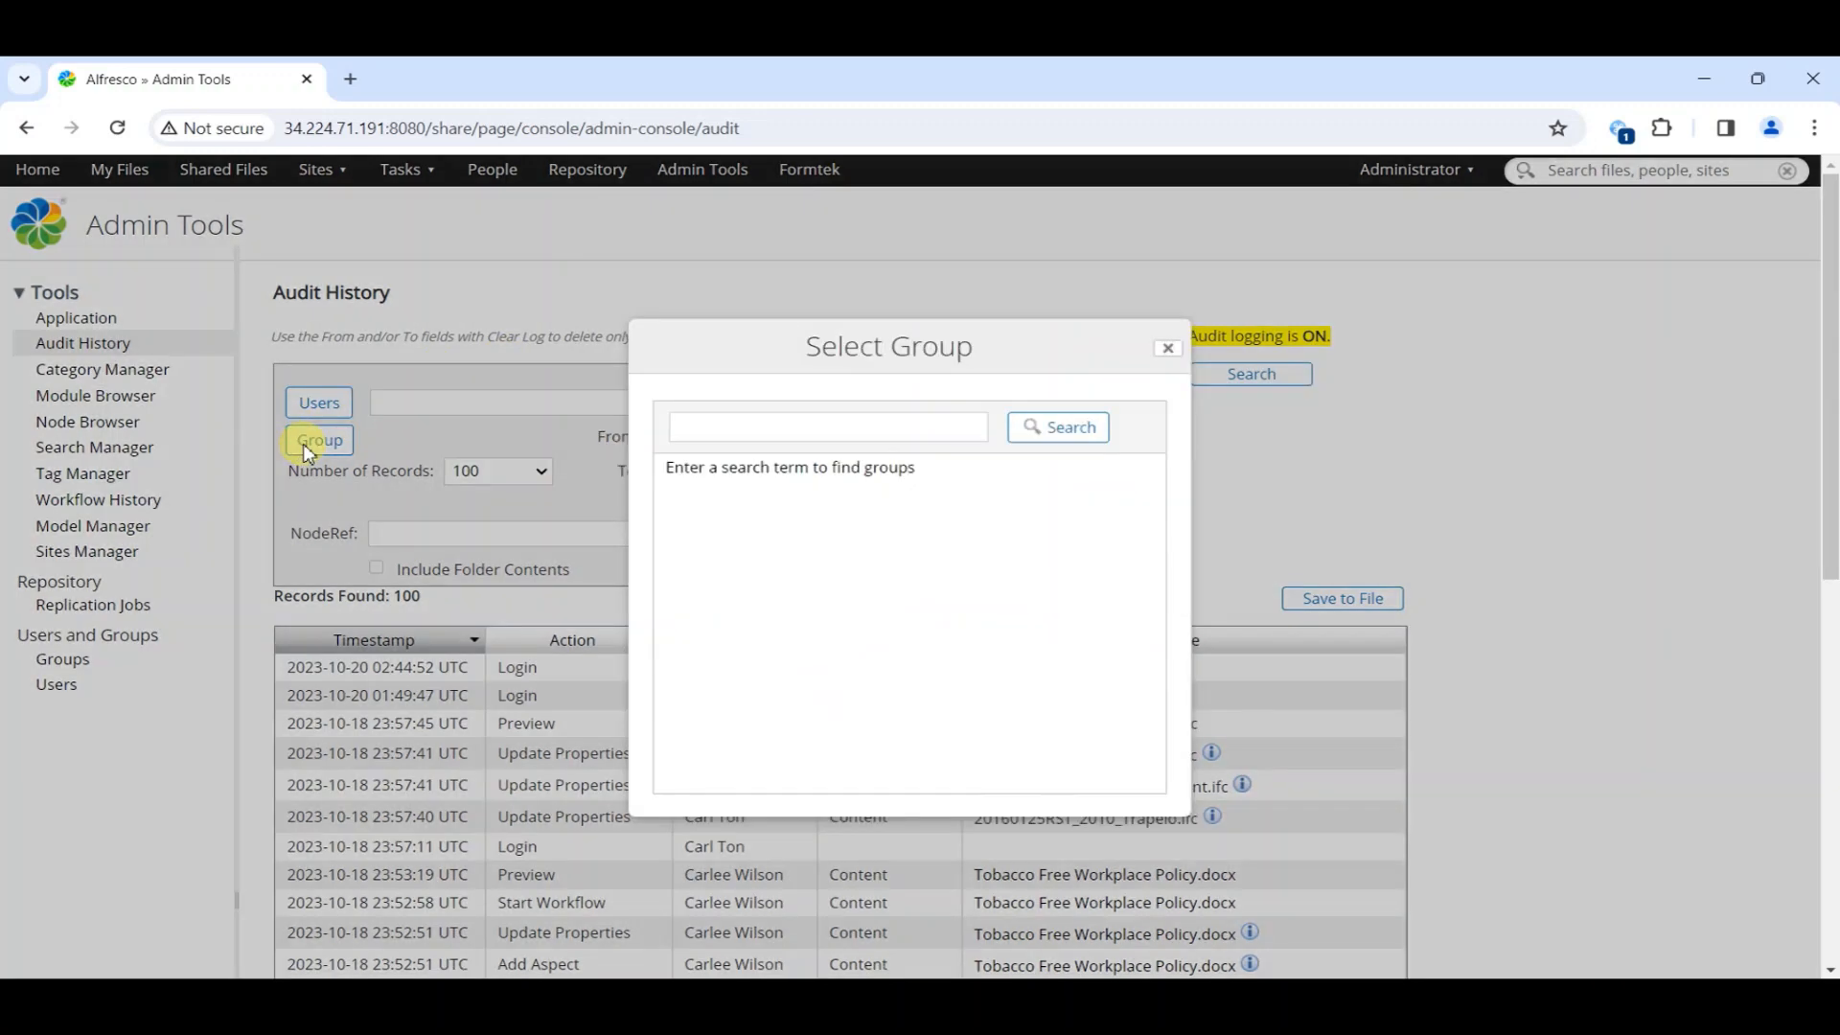
left_click(891, 428)
type("s")
left_click(1088, 428)
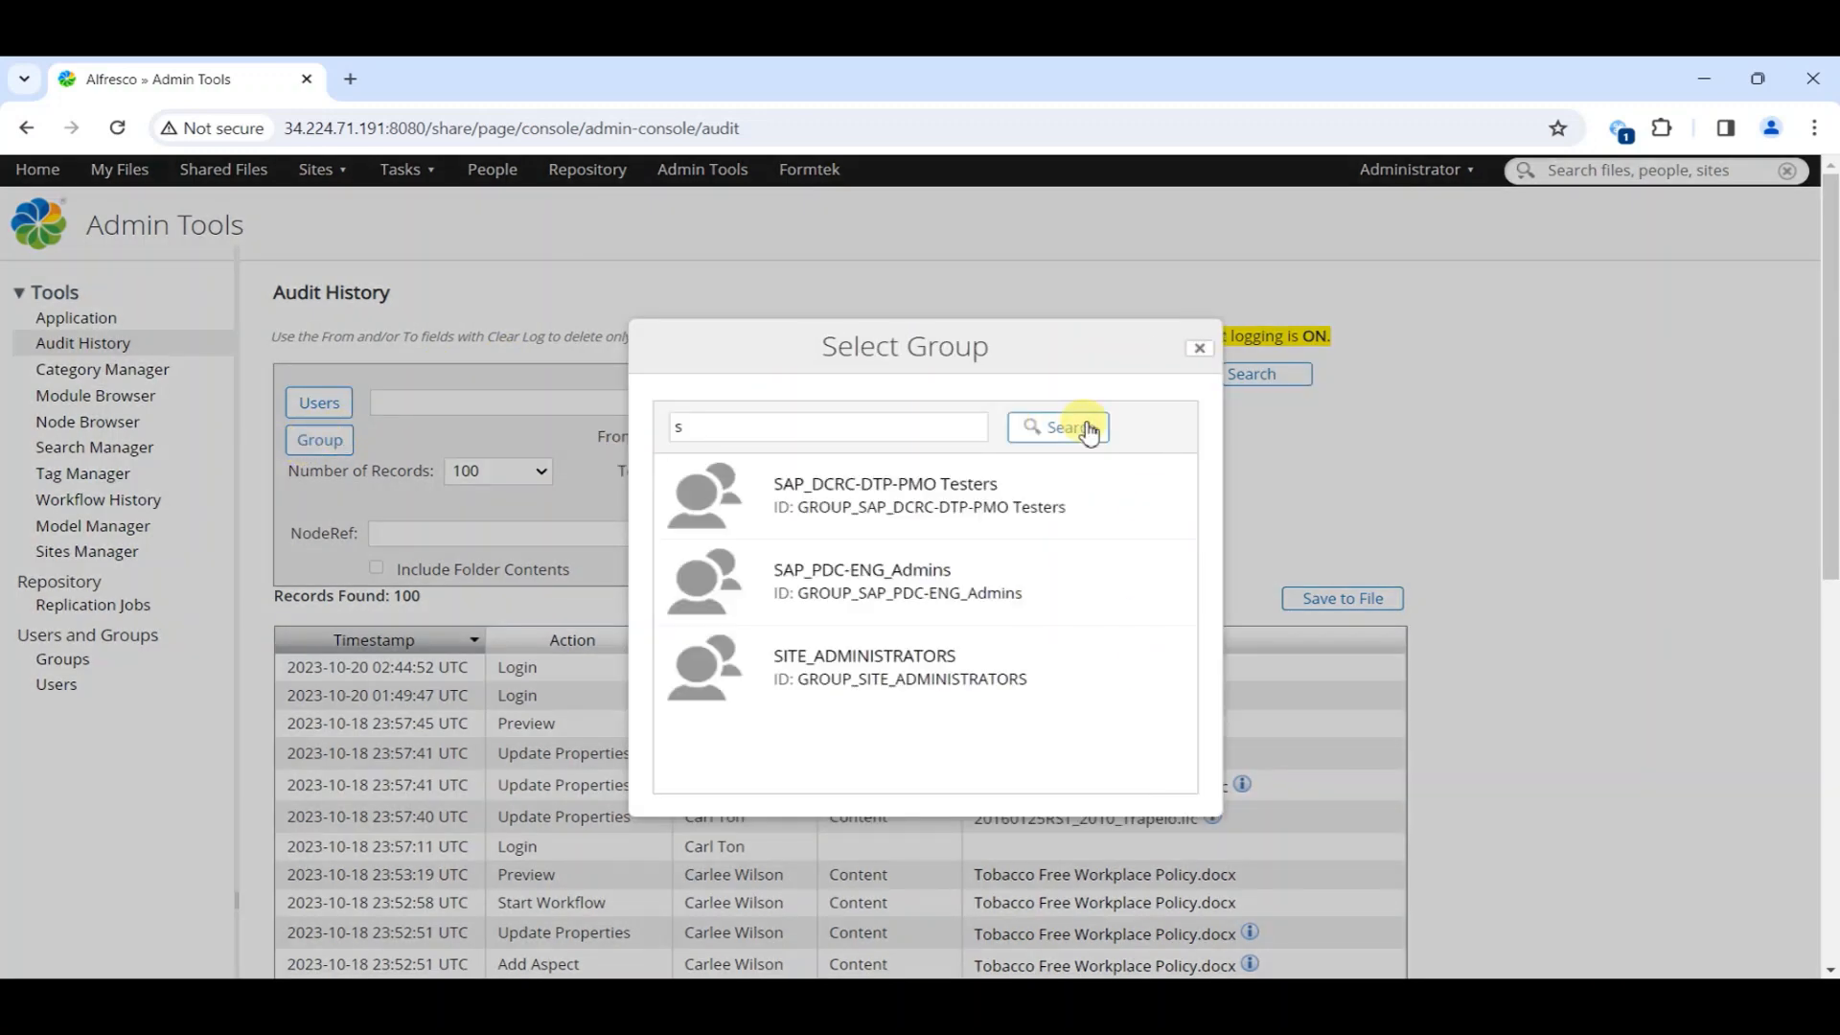
left_click(1155, 502)
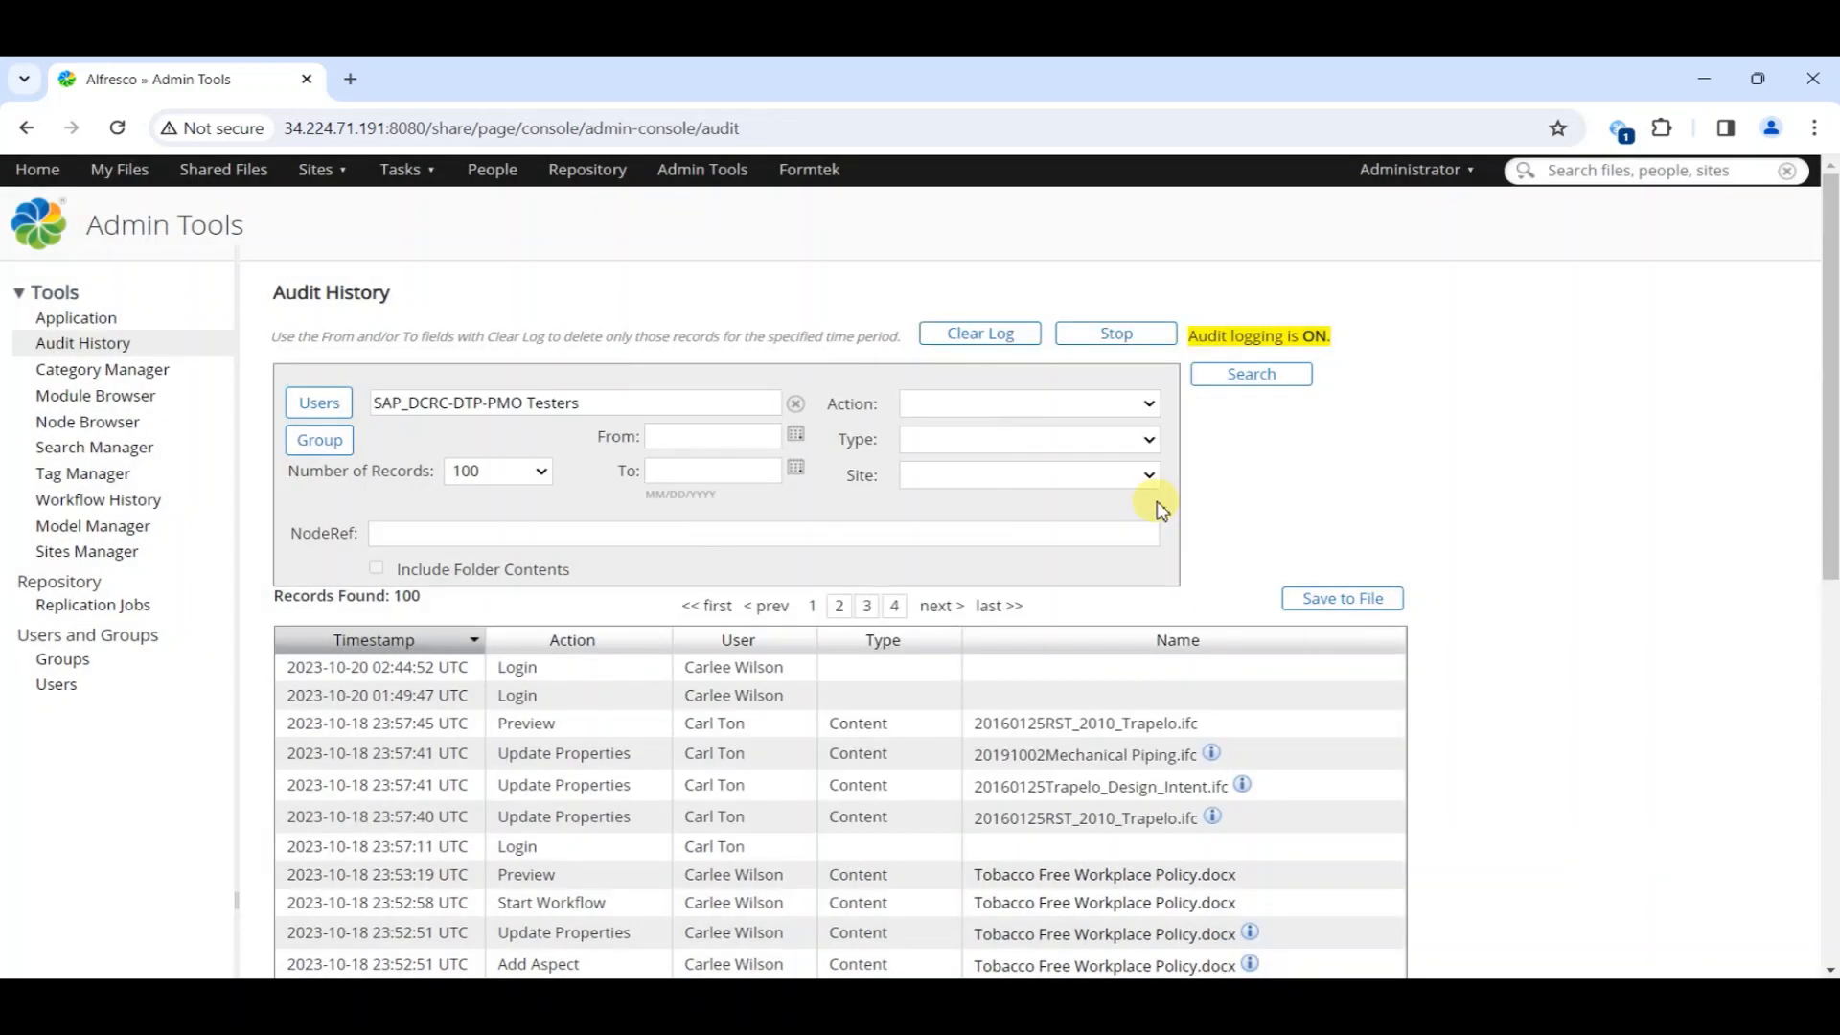
Search the audit history for the selected group and sort the records by User in ascending, then descending order
left_click(1219, 378)
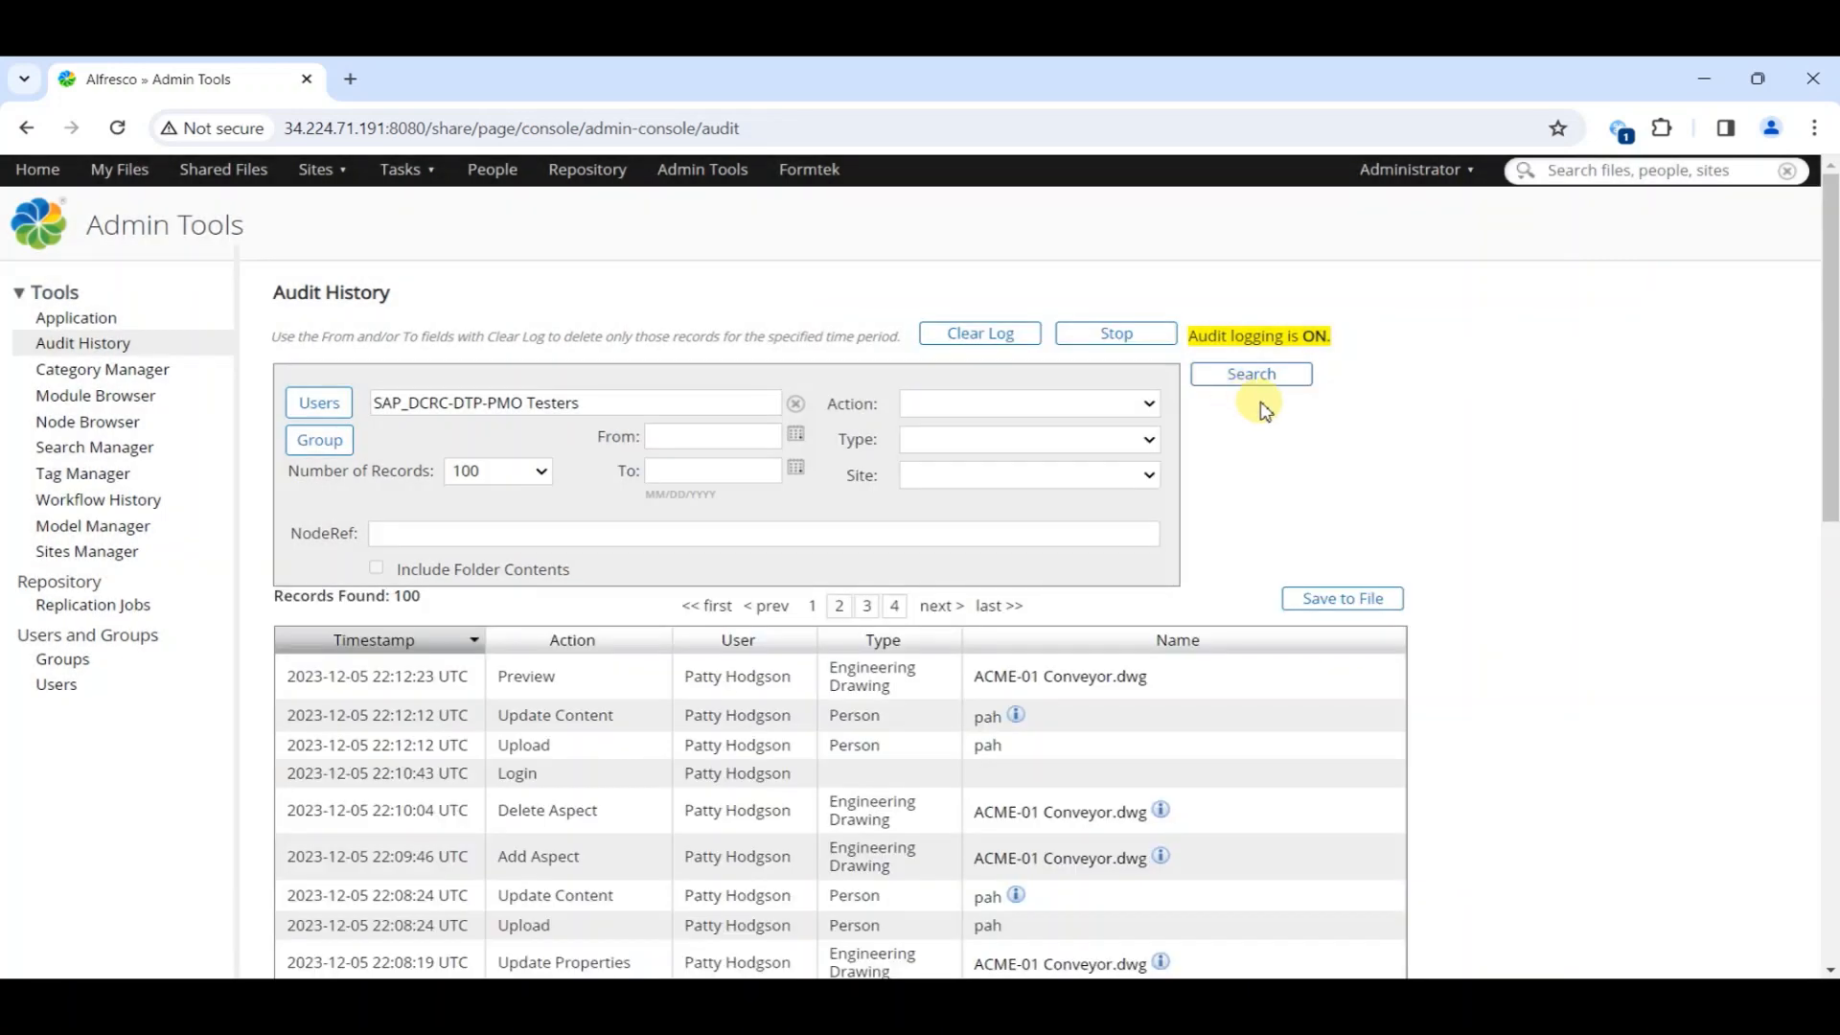
scroll(1342, 561, "down", 3)
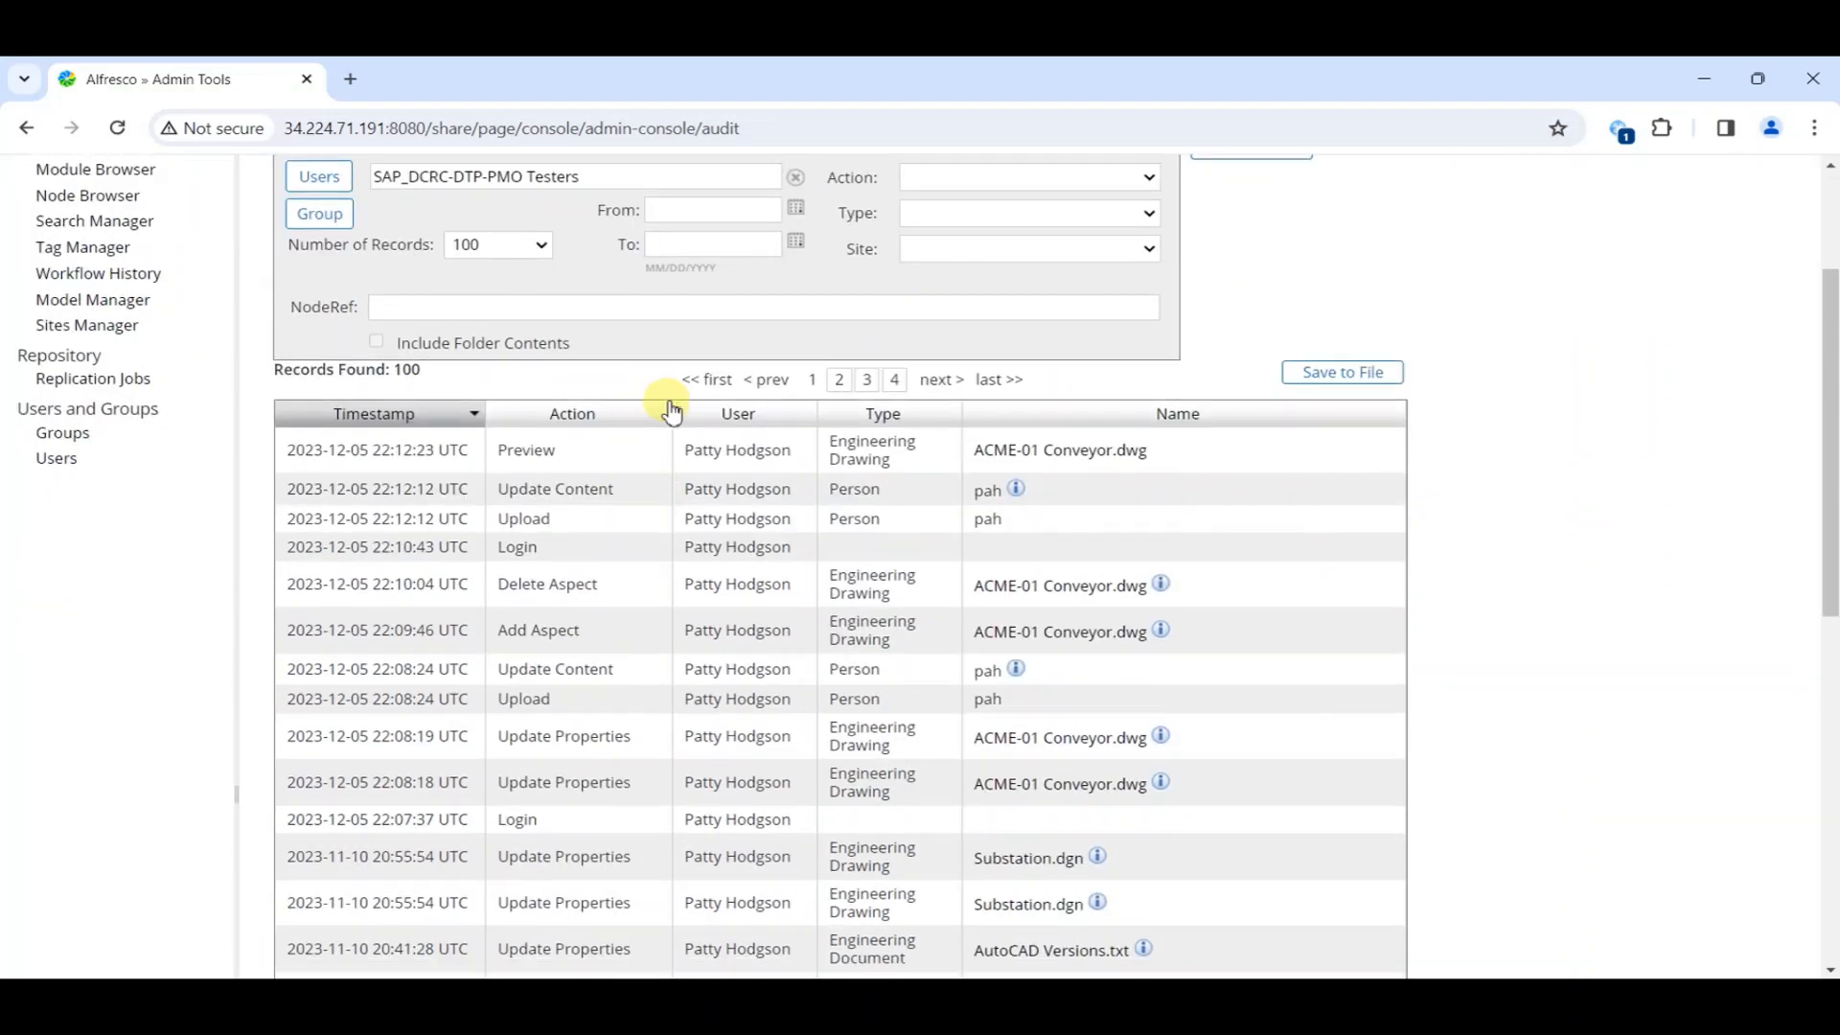
left_click(687, 415)
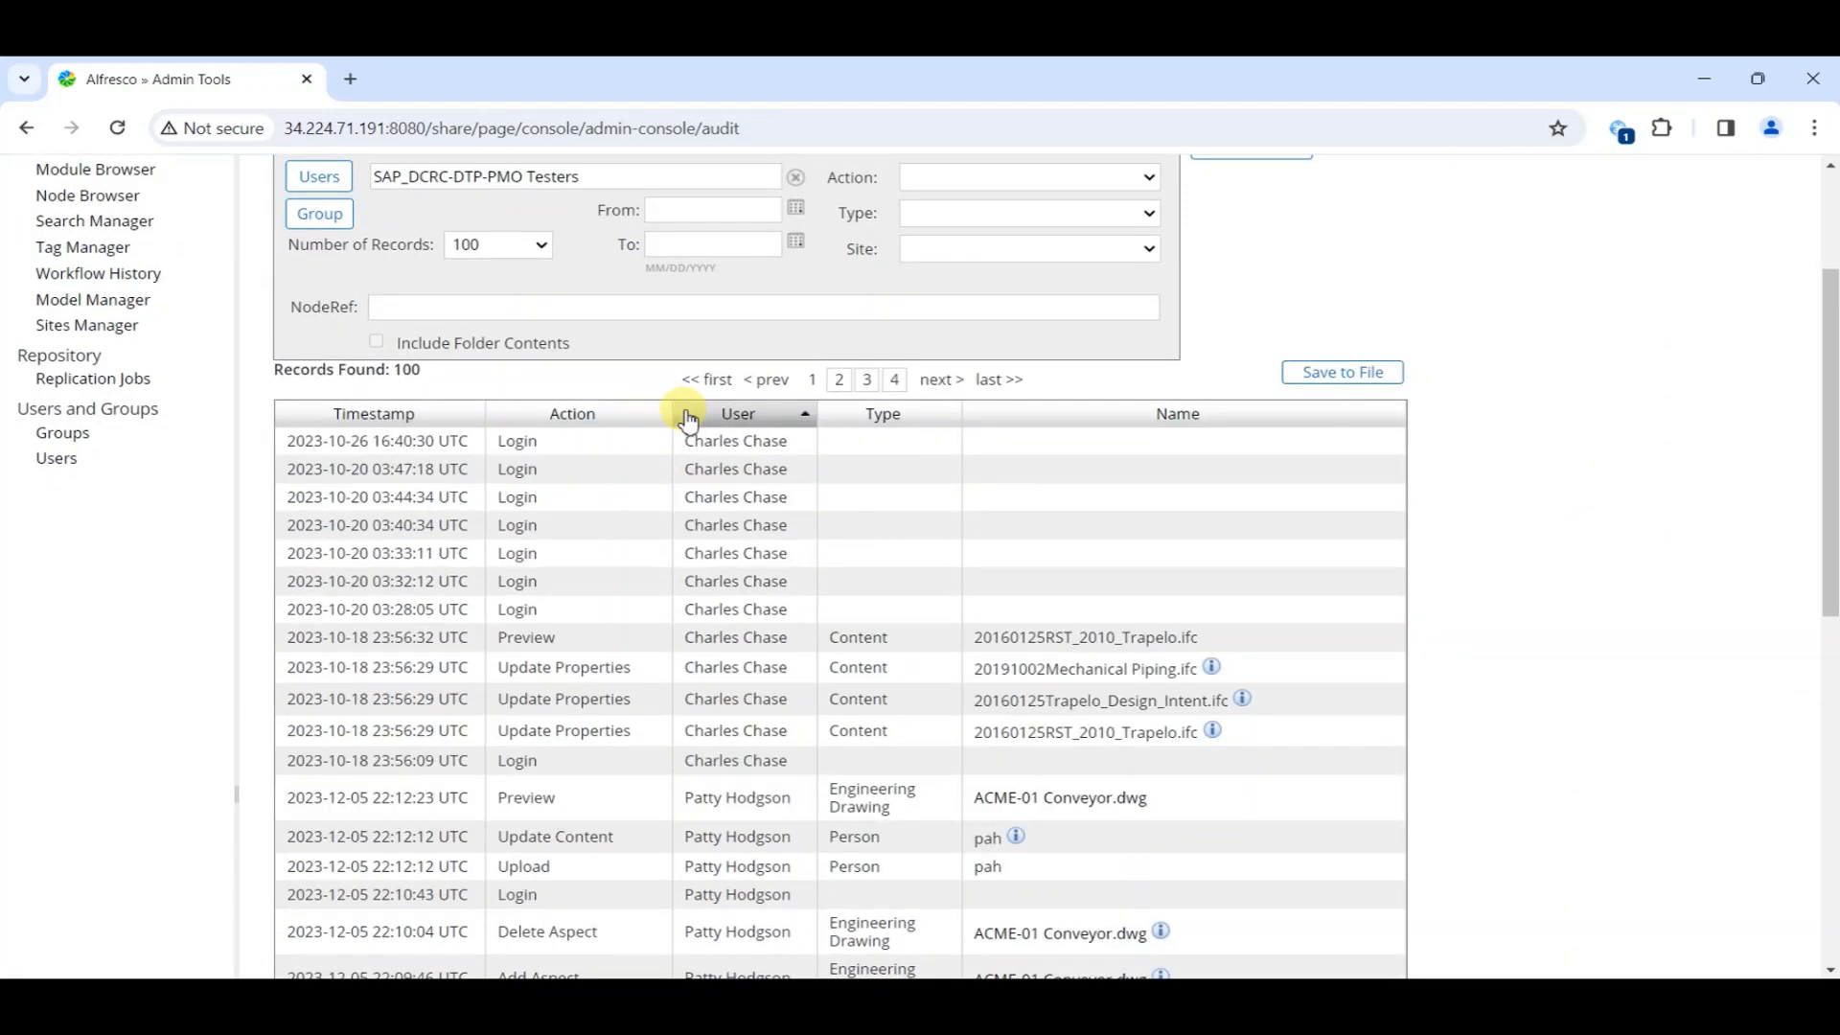
left_click(687, 415)
Limit the audit search to the date range from 10/18/2023 to 10/31/2023
scroll(1280, 329, "up", 2)
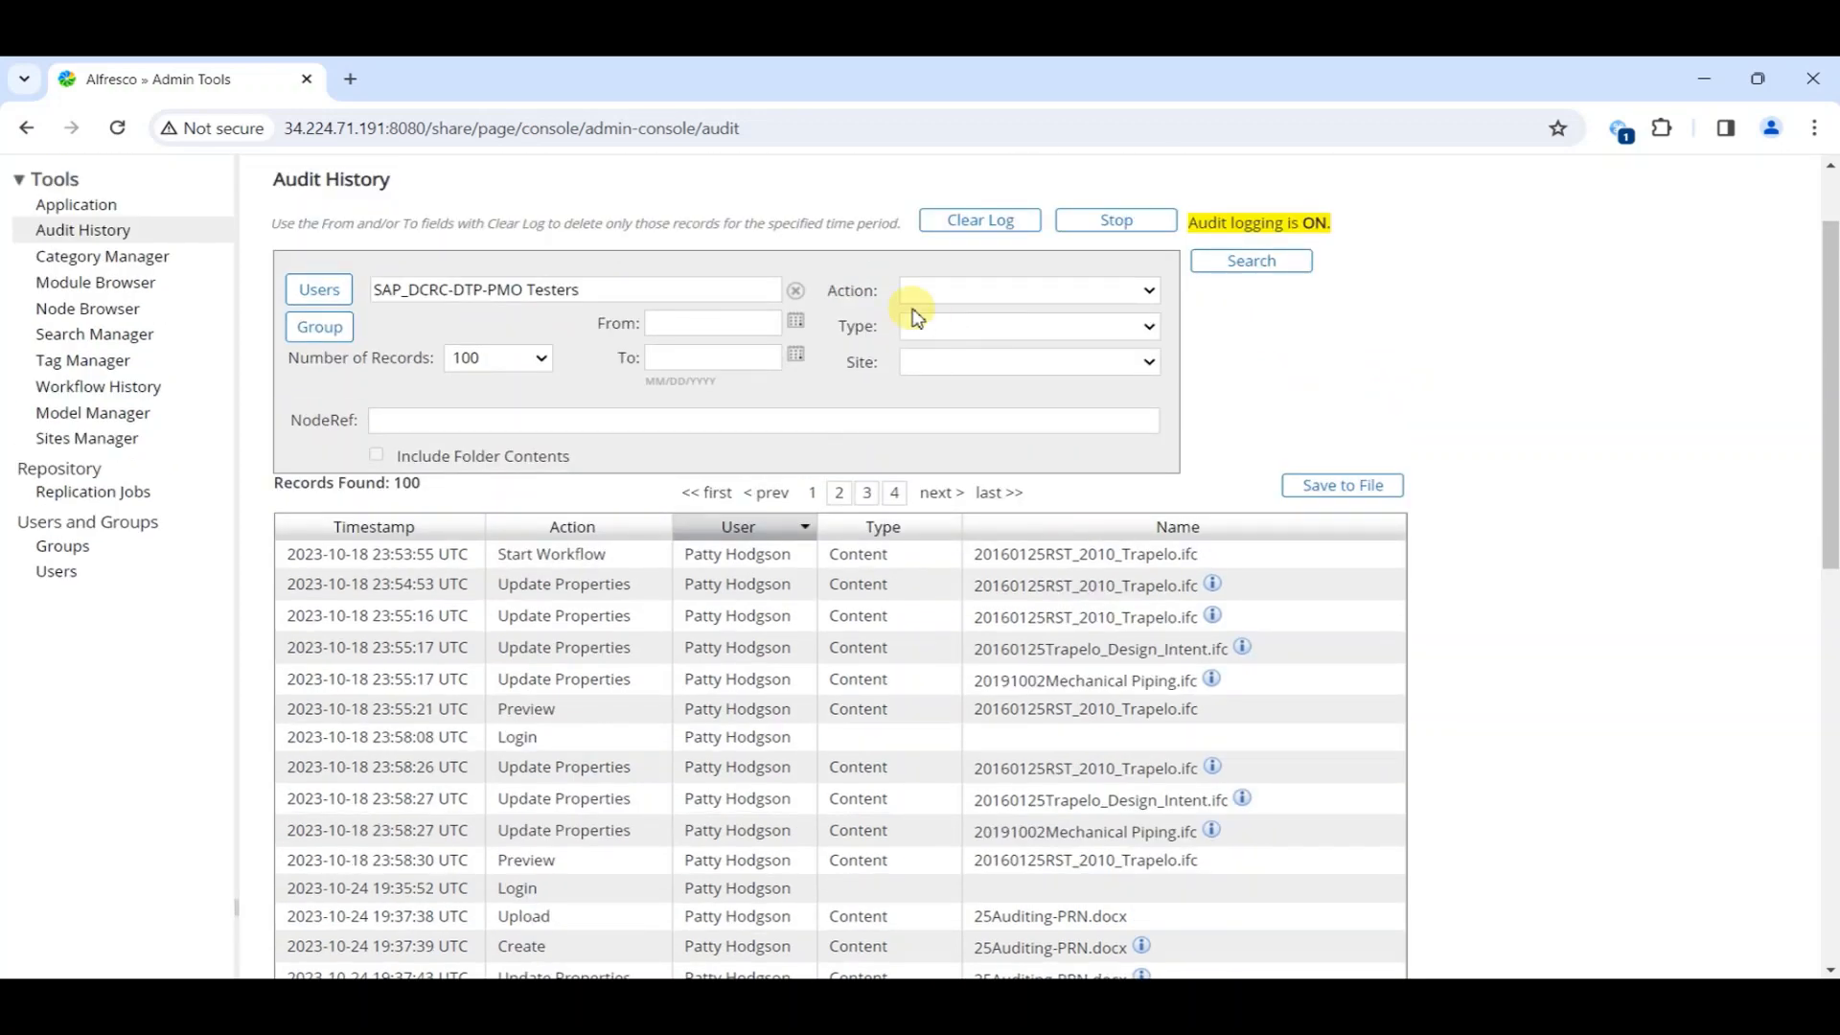
left_click(794, 324)
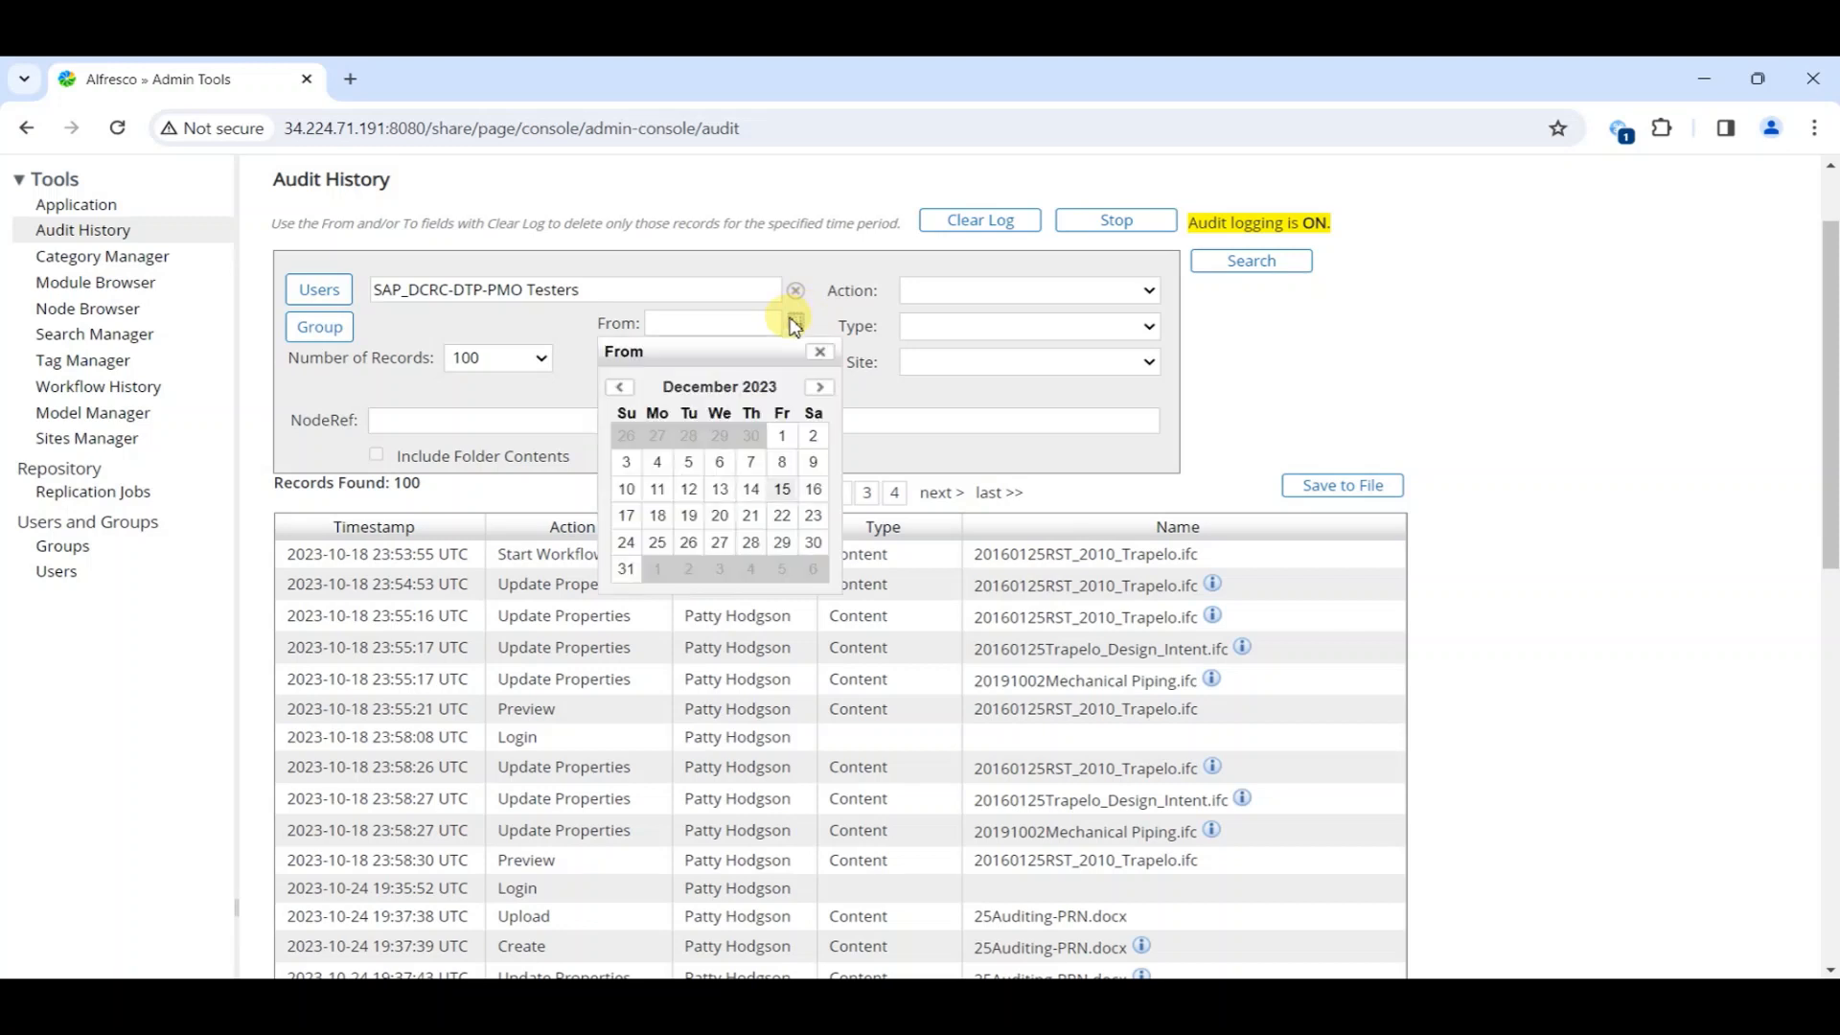
left_click(623, 389)
left_click(623, 388)
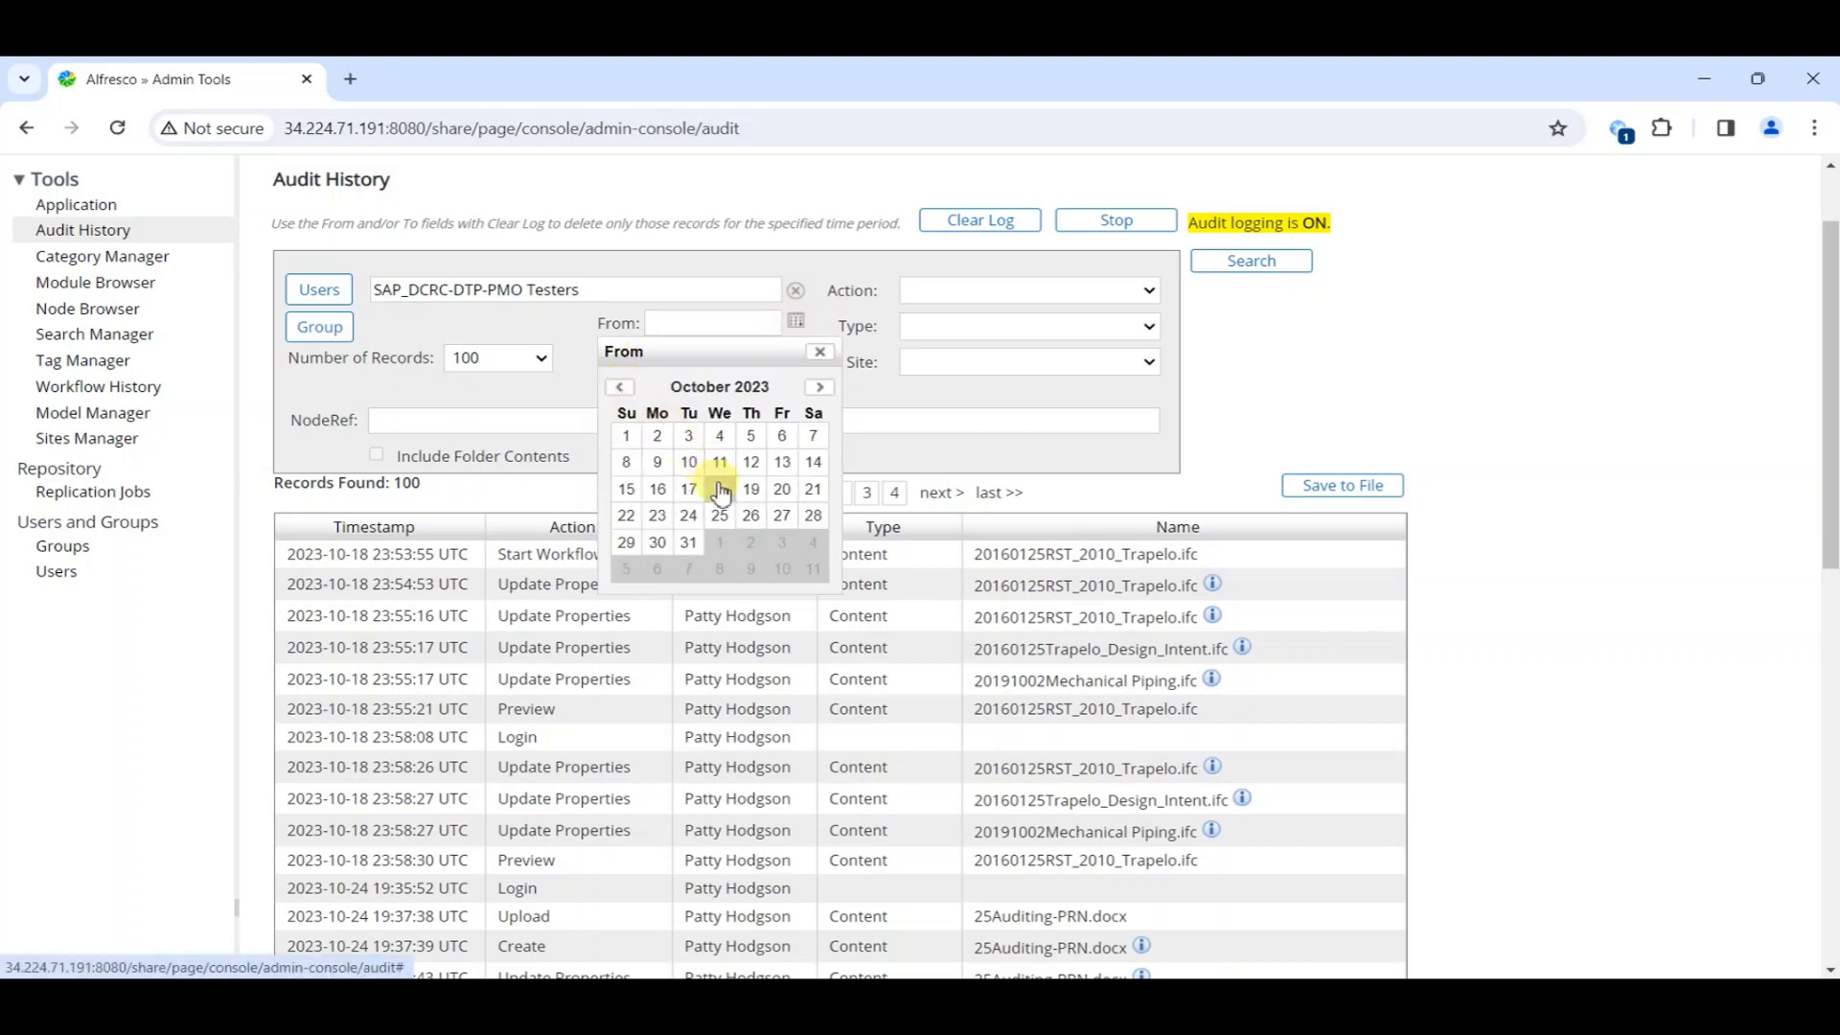
left_click(720, 489)
left_click(795, 358)
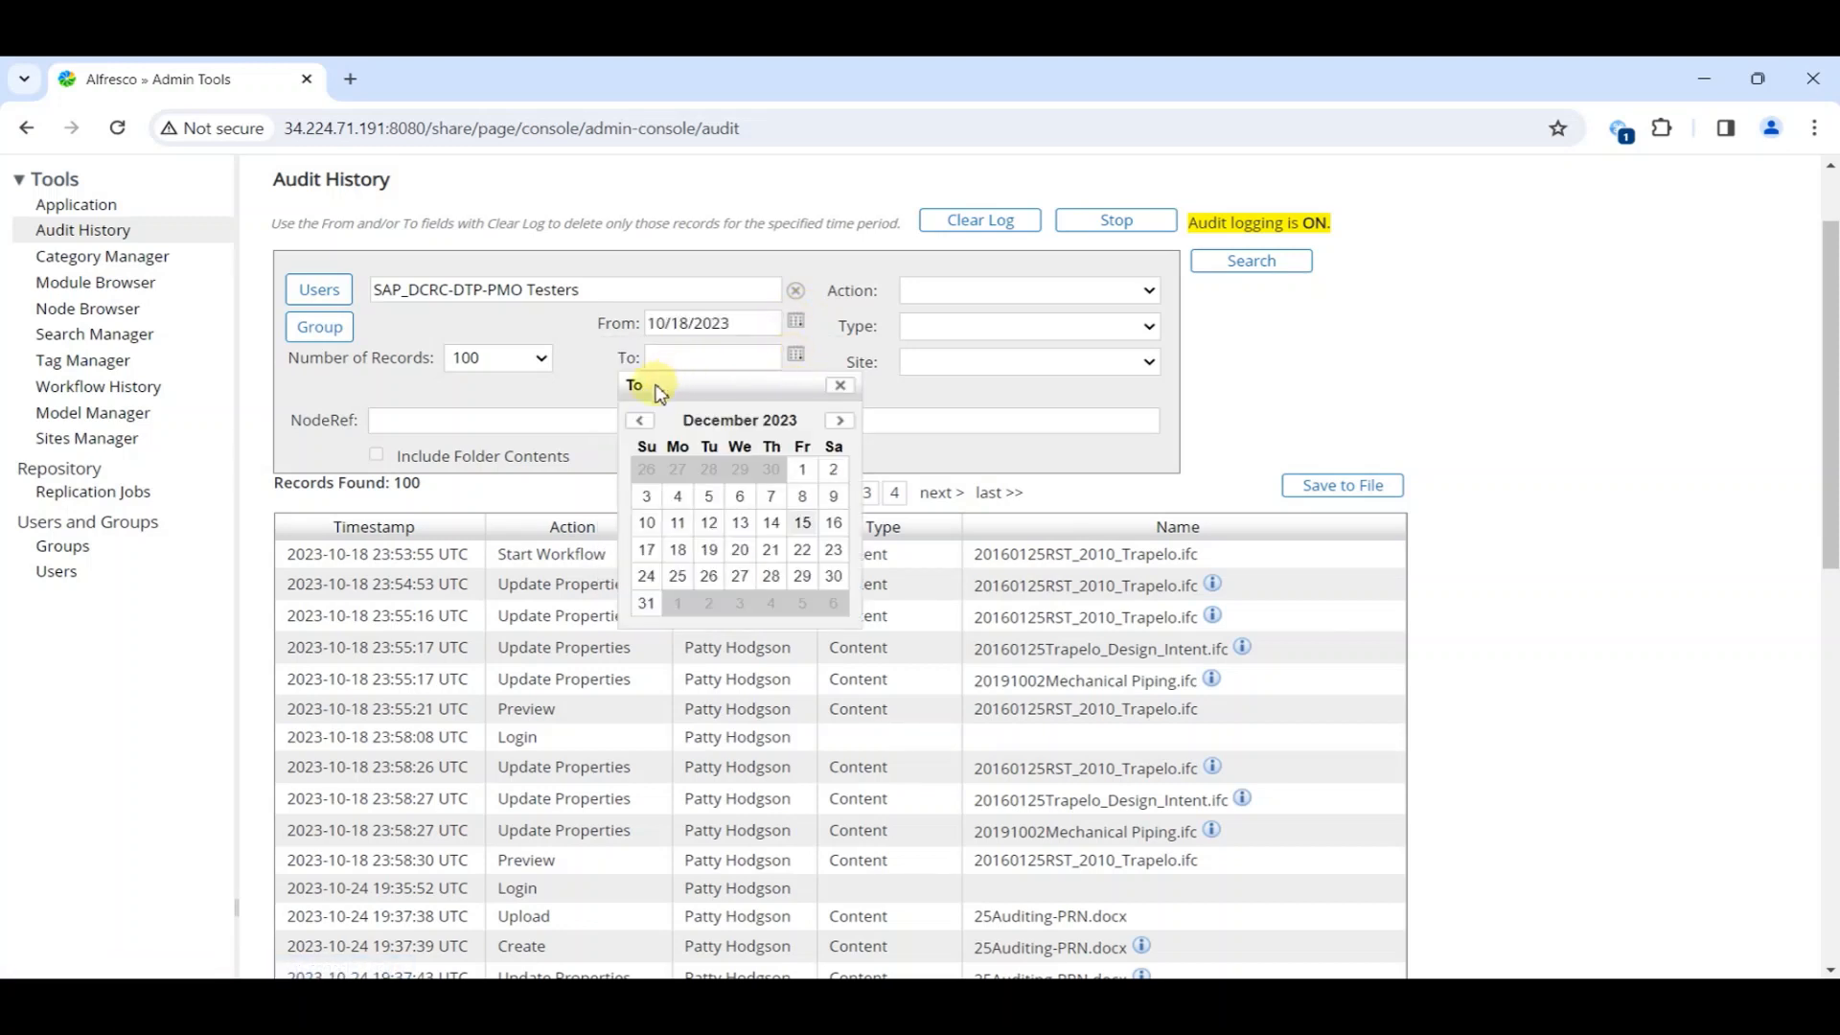
left_click(639, 422)
left_click(640, 423)
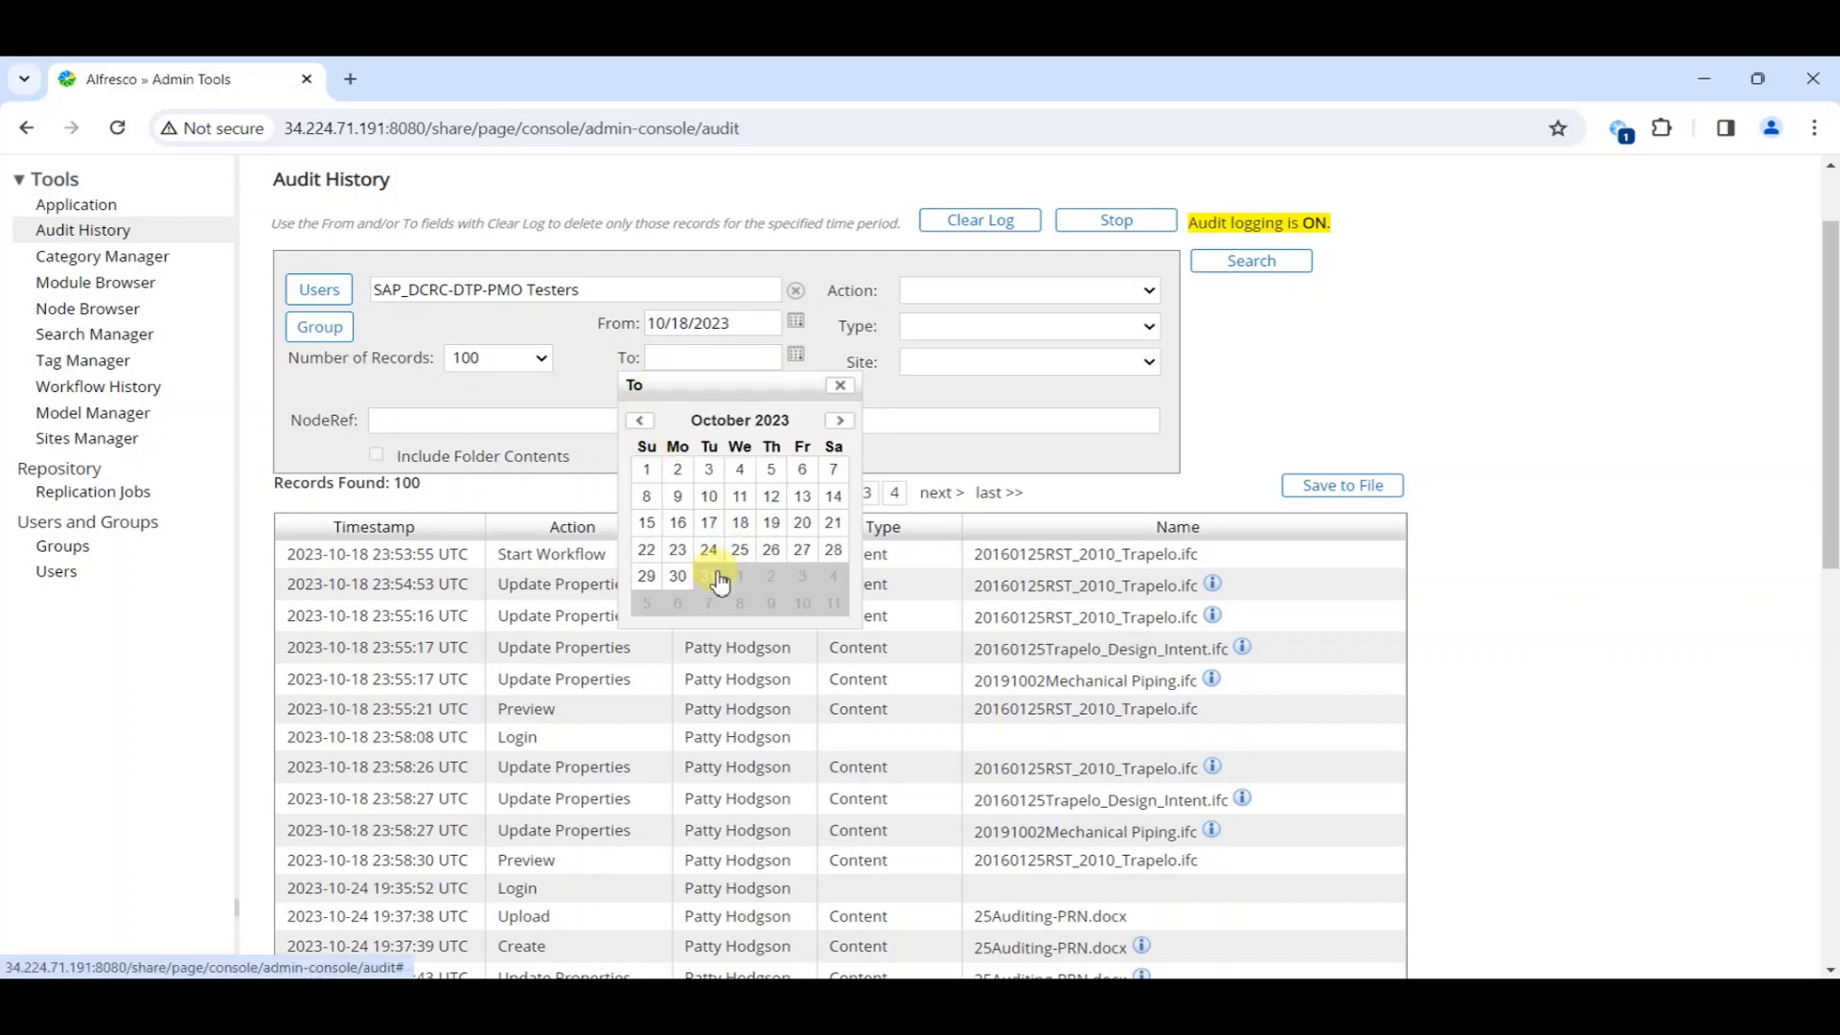
left_click(708, 575)
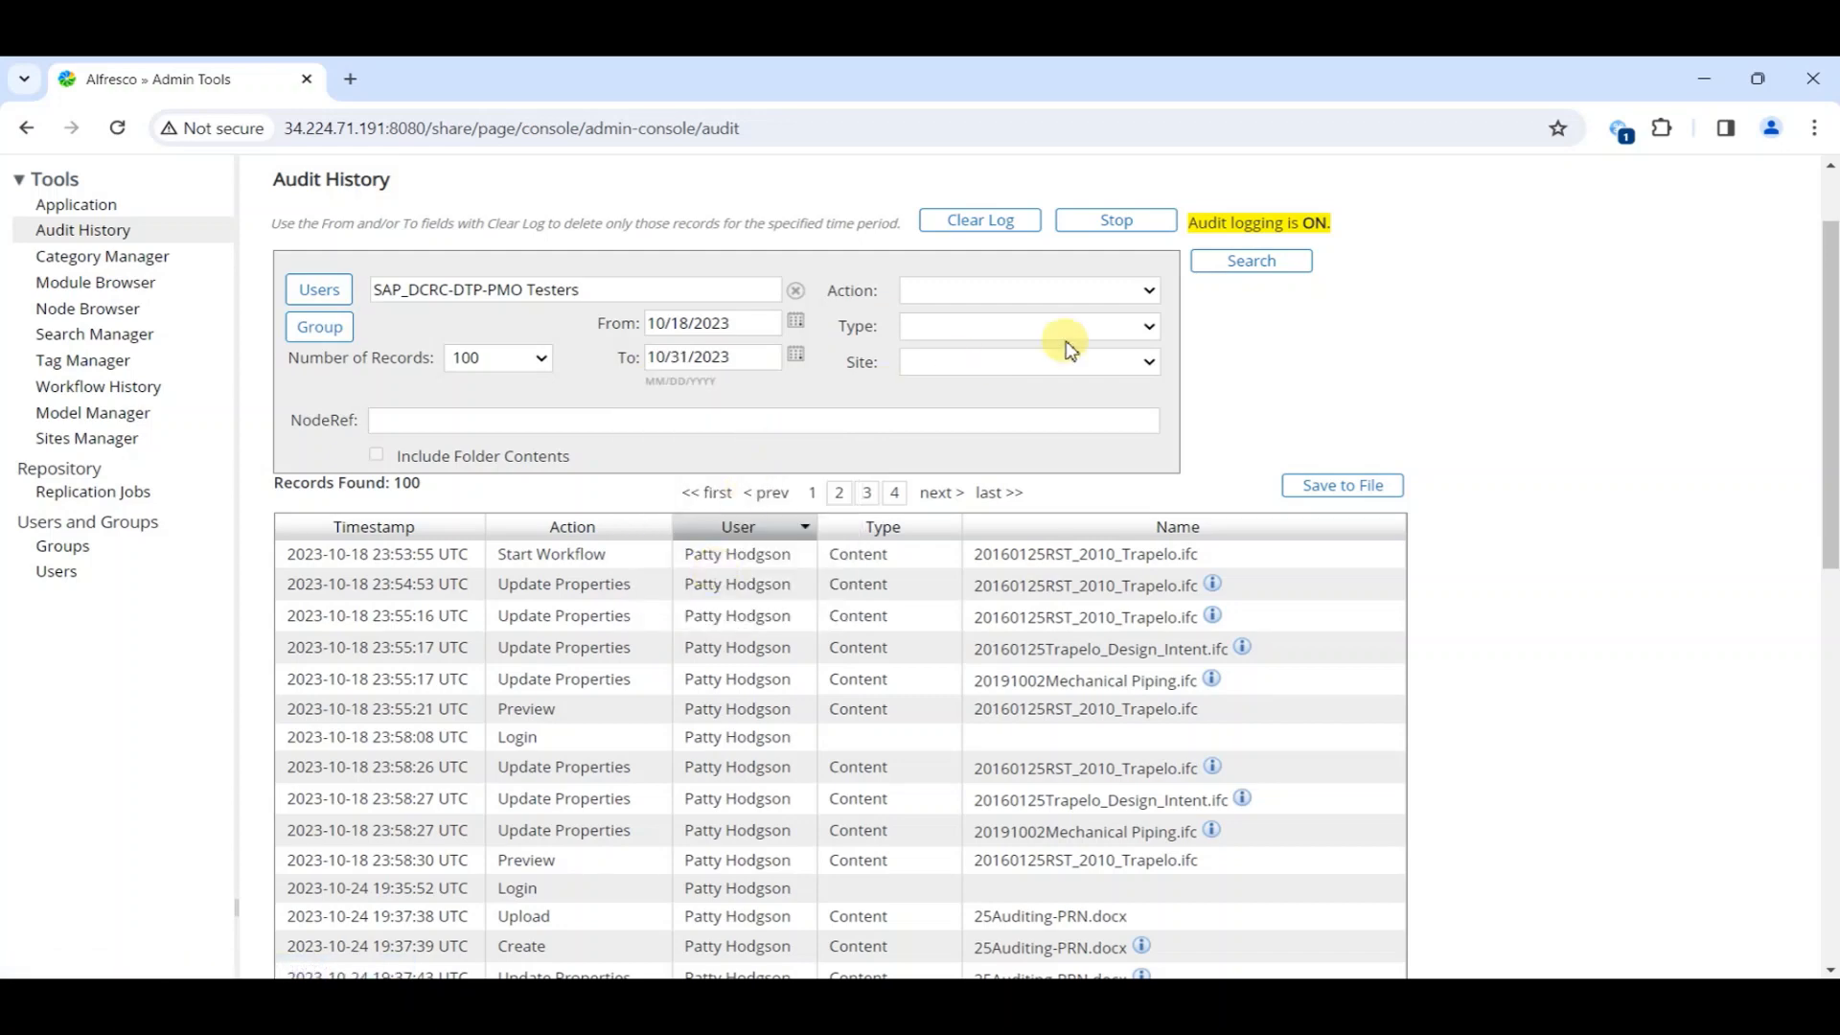
Search the group's audit records within the date range and sort them by Timestamp in ascending, then descending order
left_click(1285, 260)
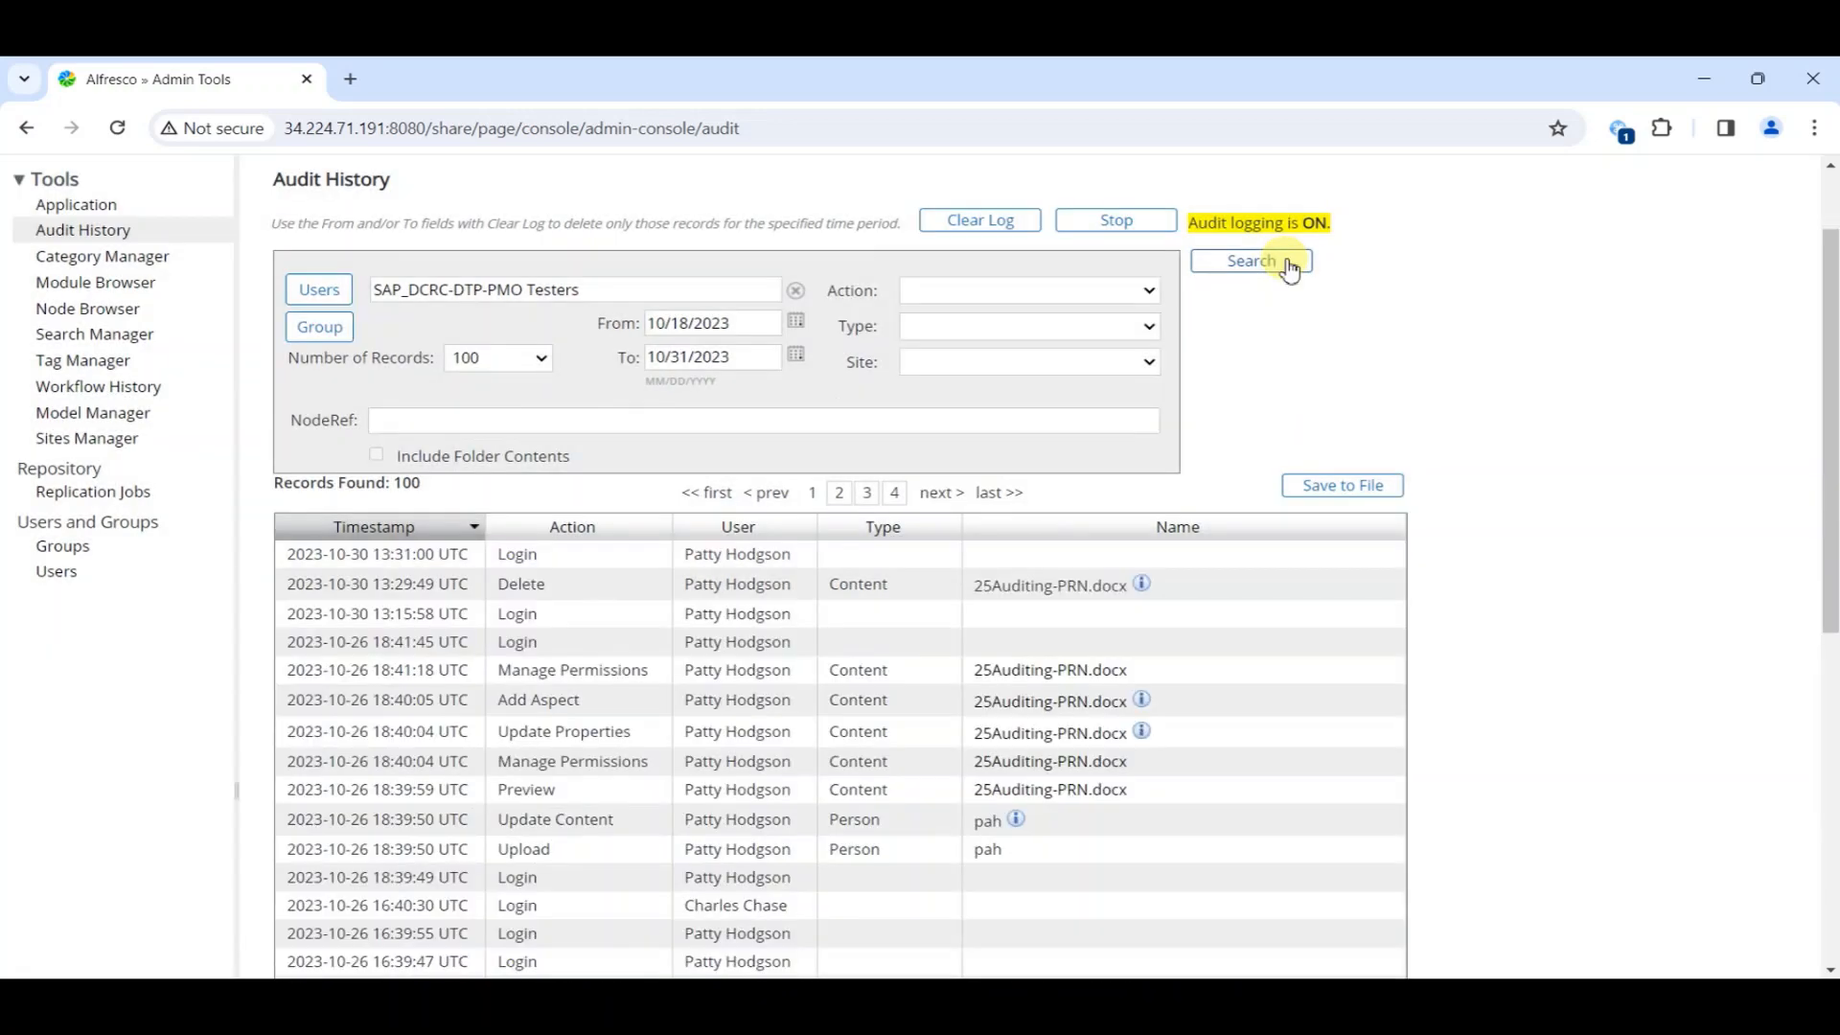
scroll(1289, 269, "down", 1)
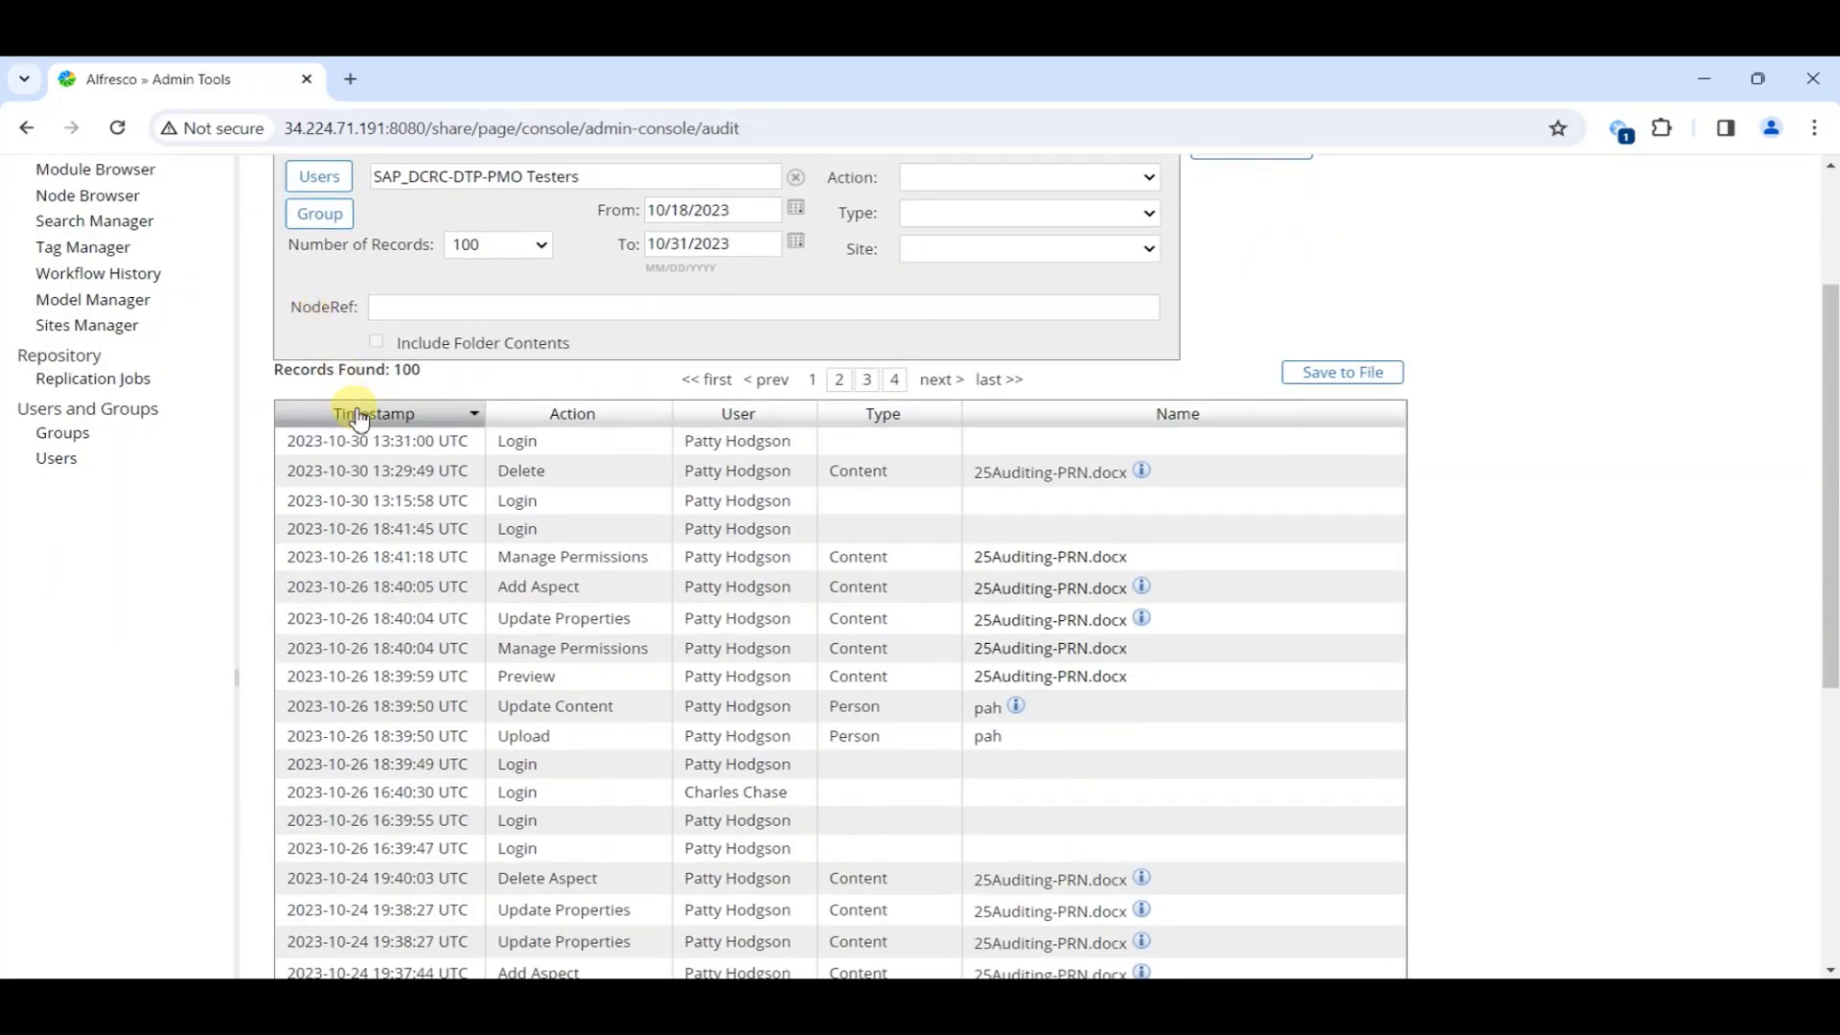
left_click(360, 416)
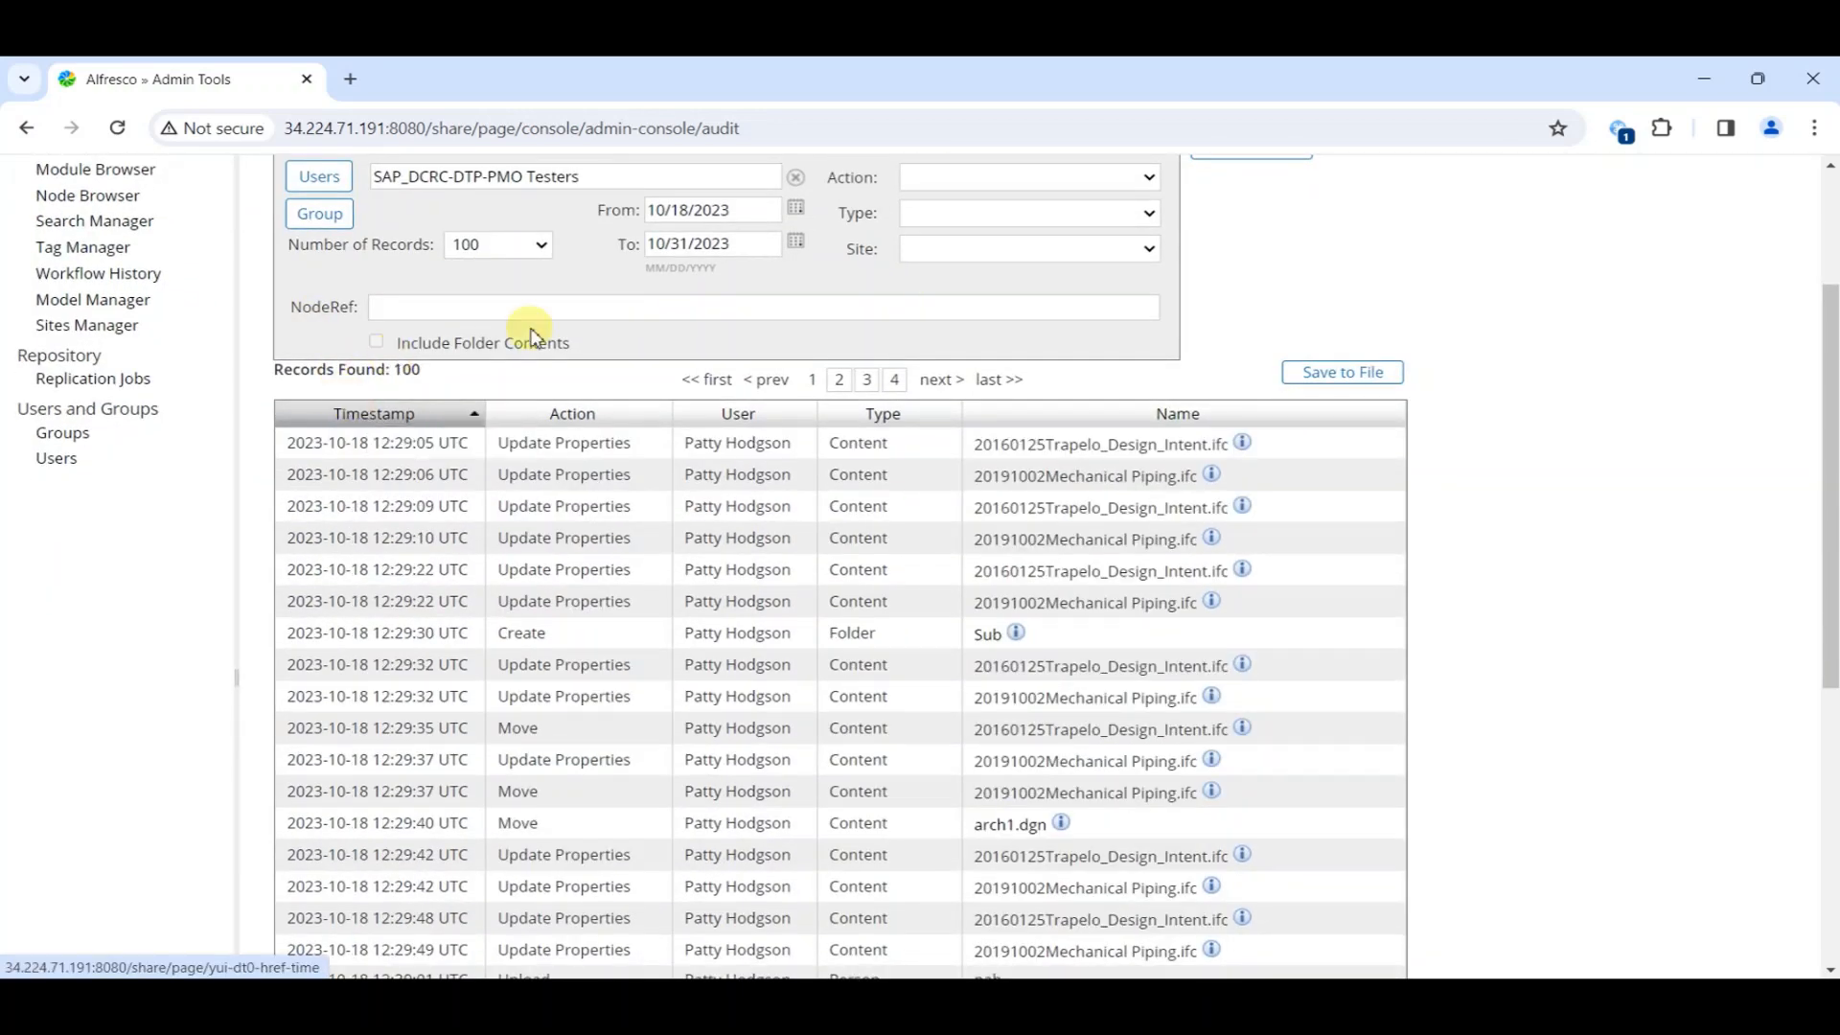
left_click(429, 414)
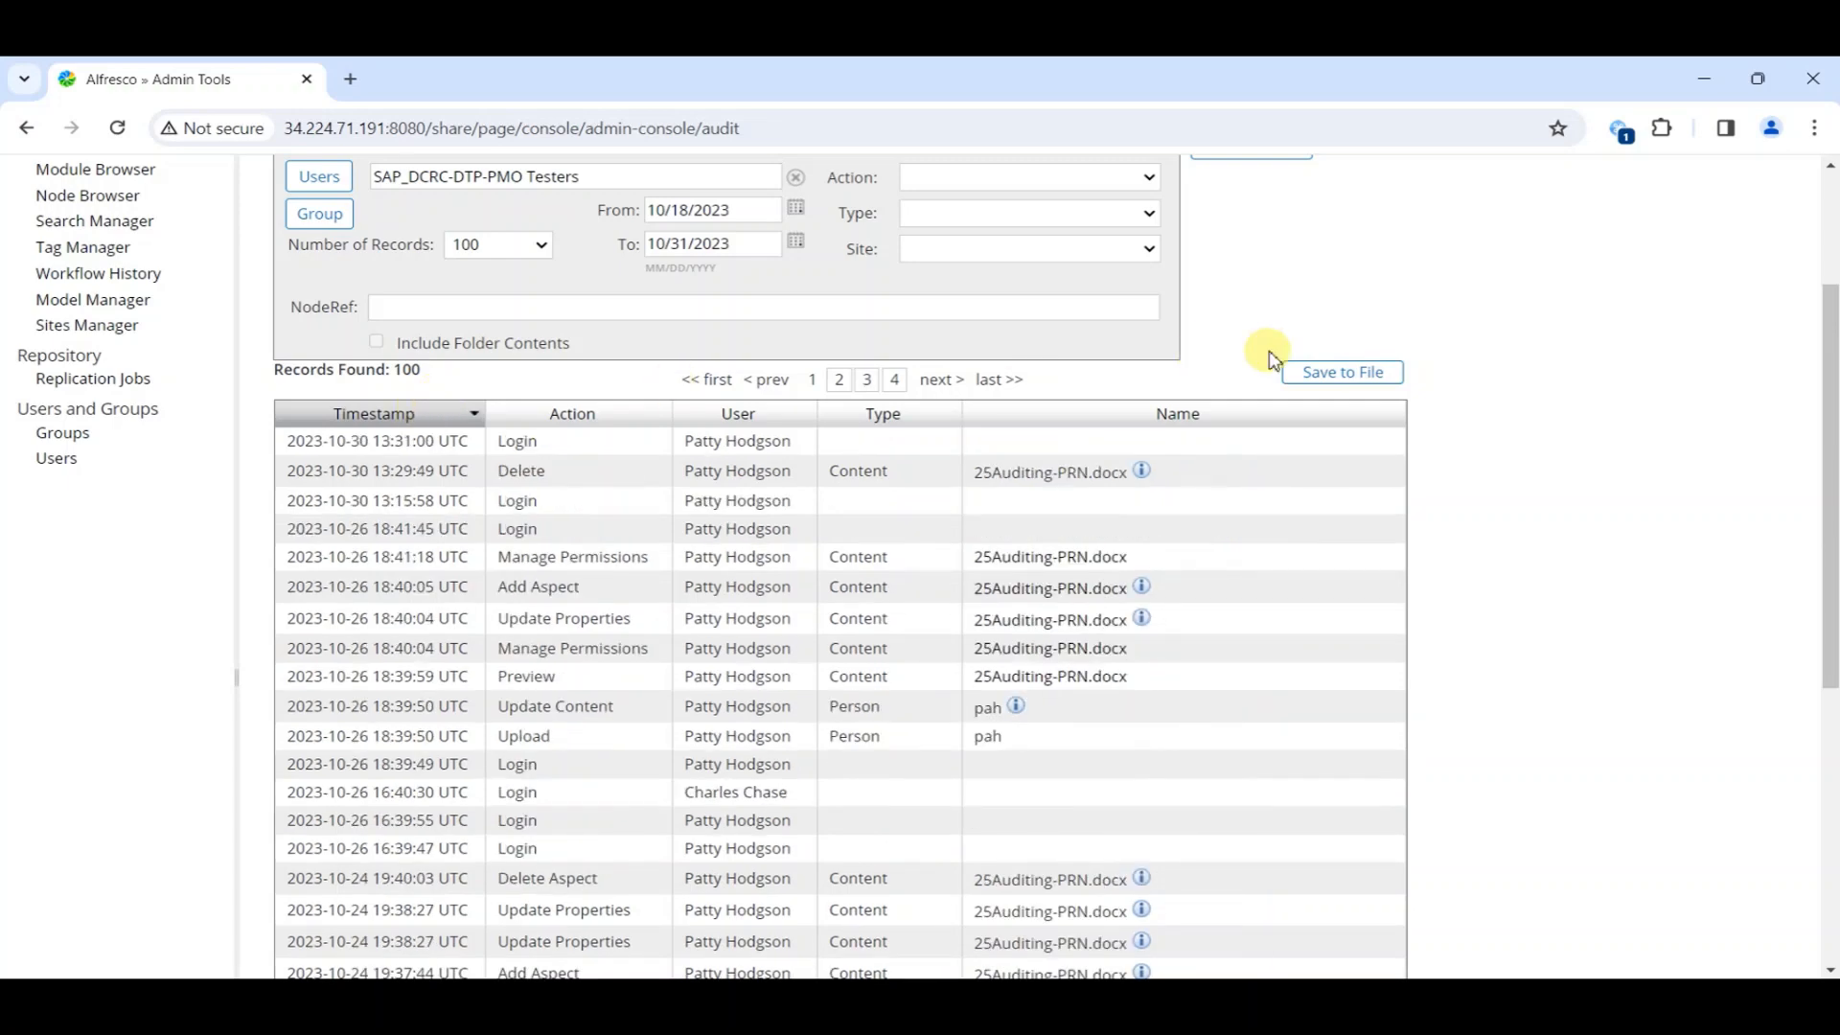
Set the Type filter to Content, run the audit search again and look through the records
scroll(1391, 331, "up", 1)
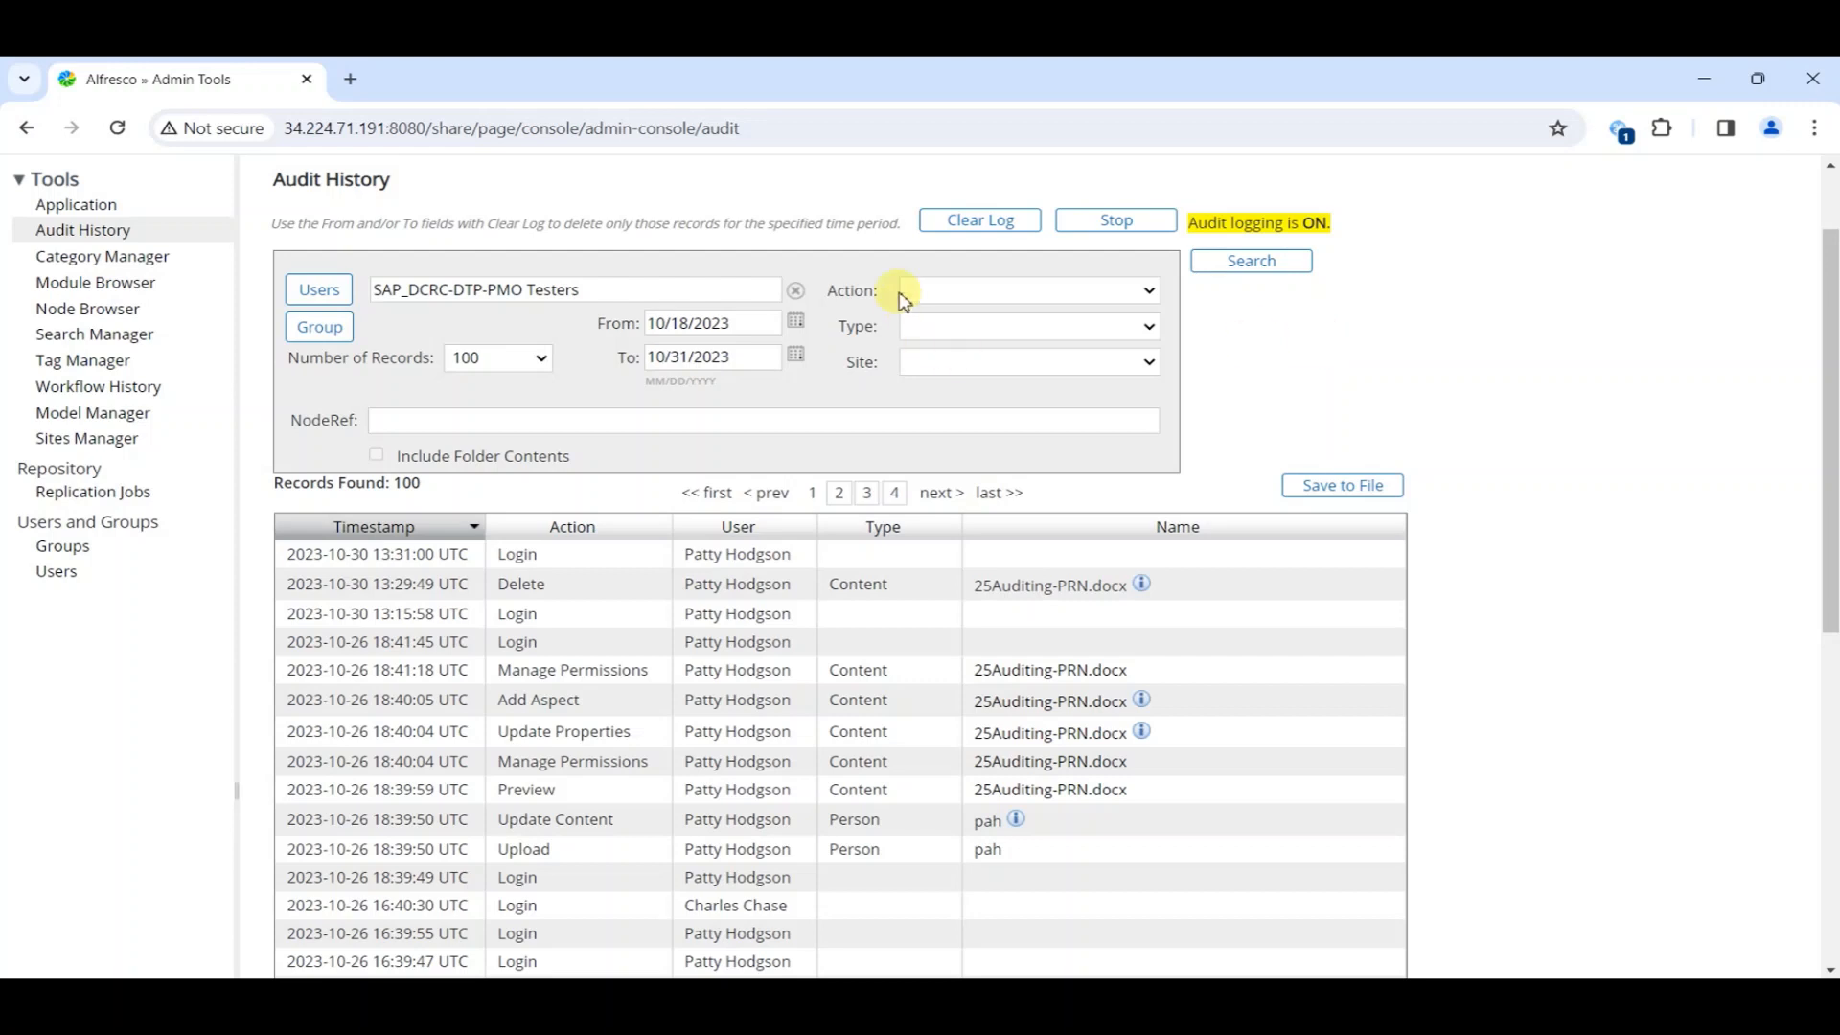
left_click(927, 330)
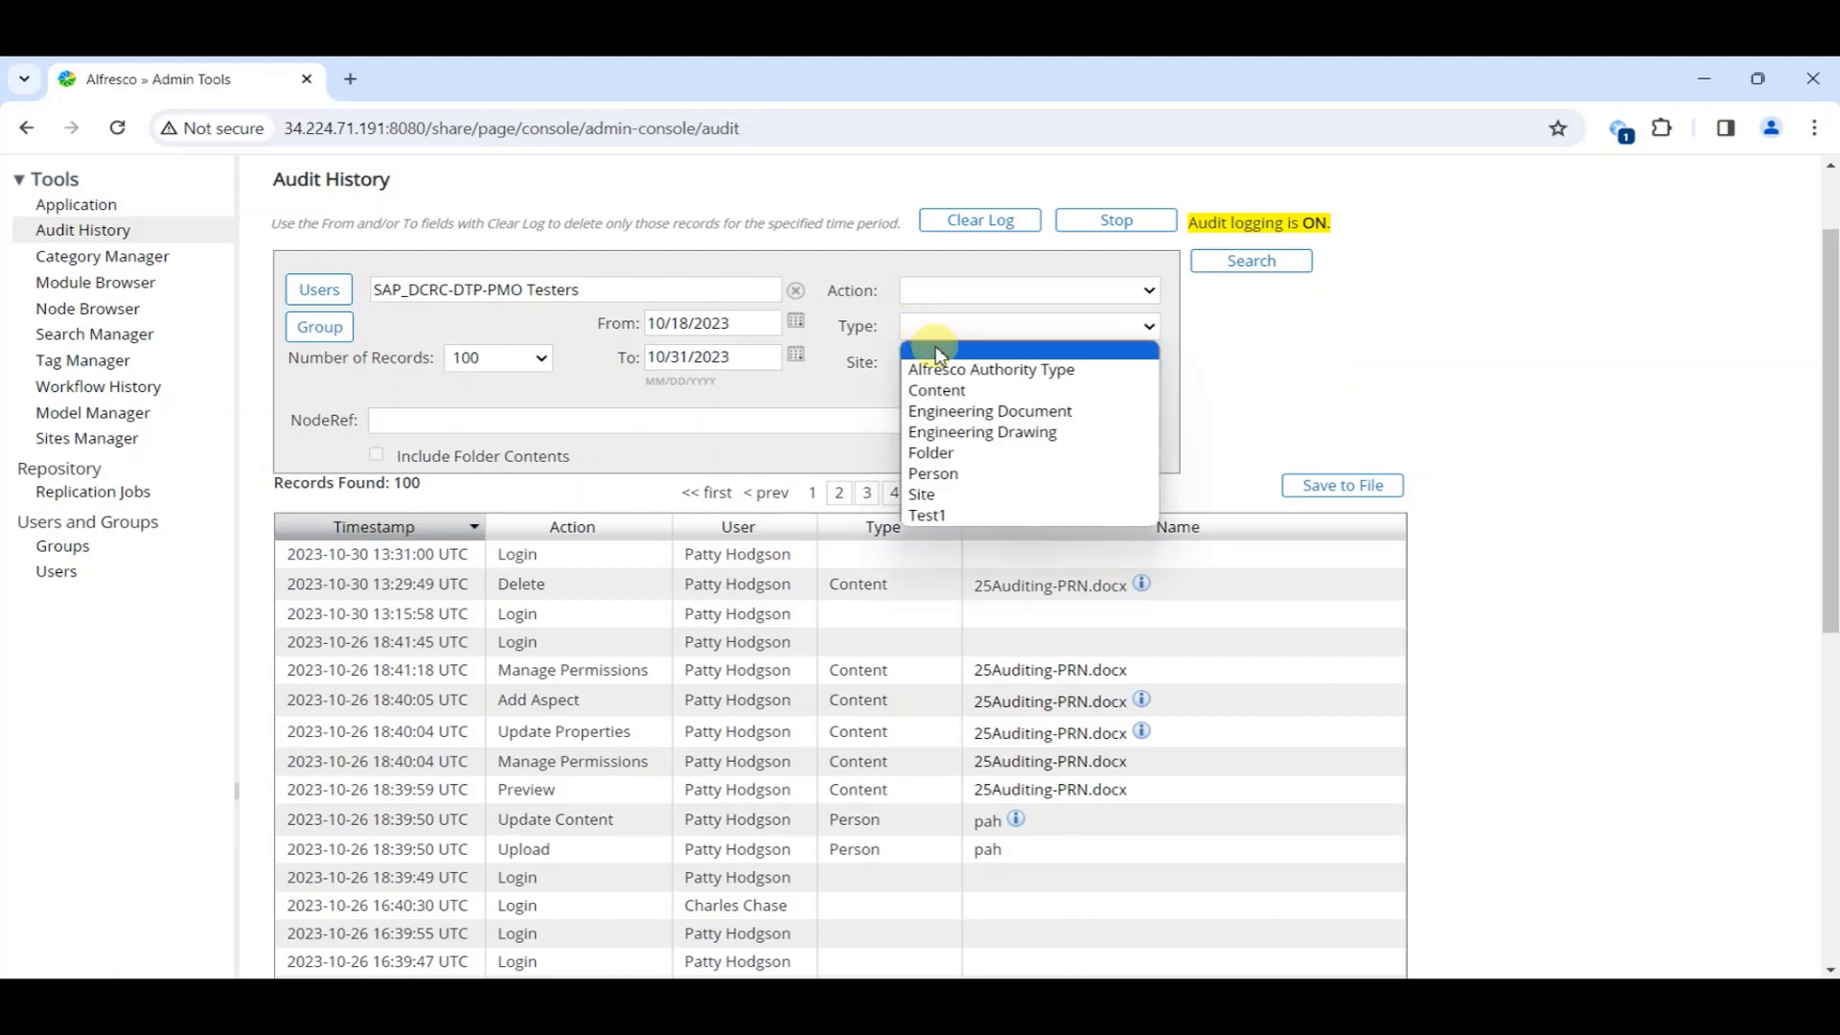
left_click(952, 393)
left_click(1298, 268)
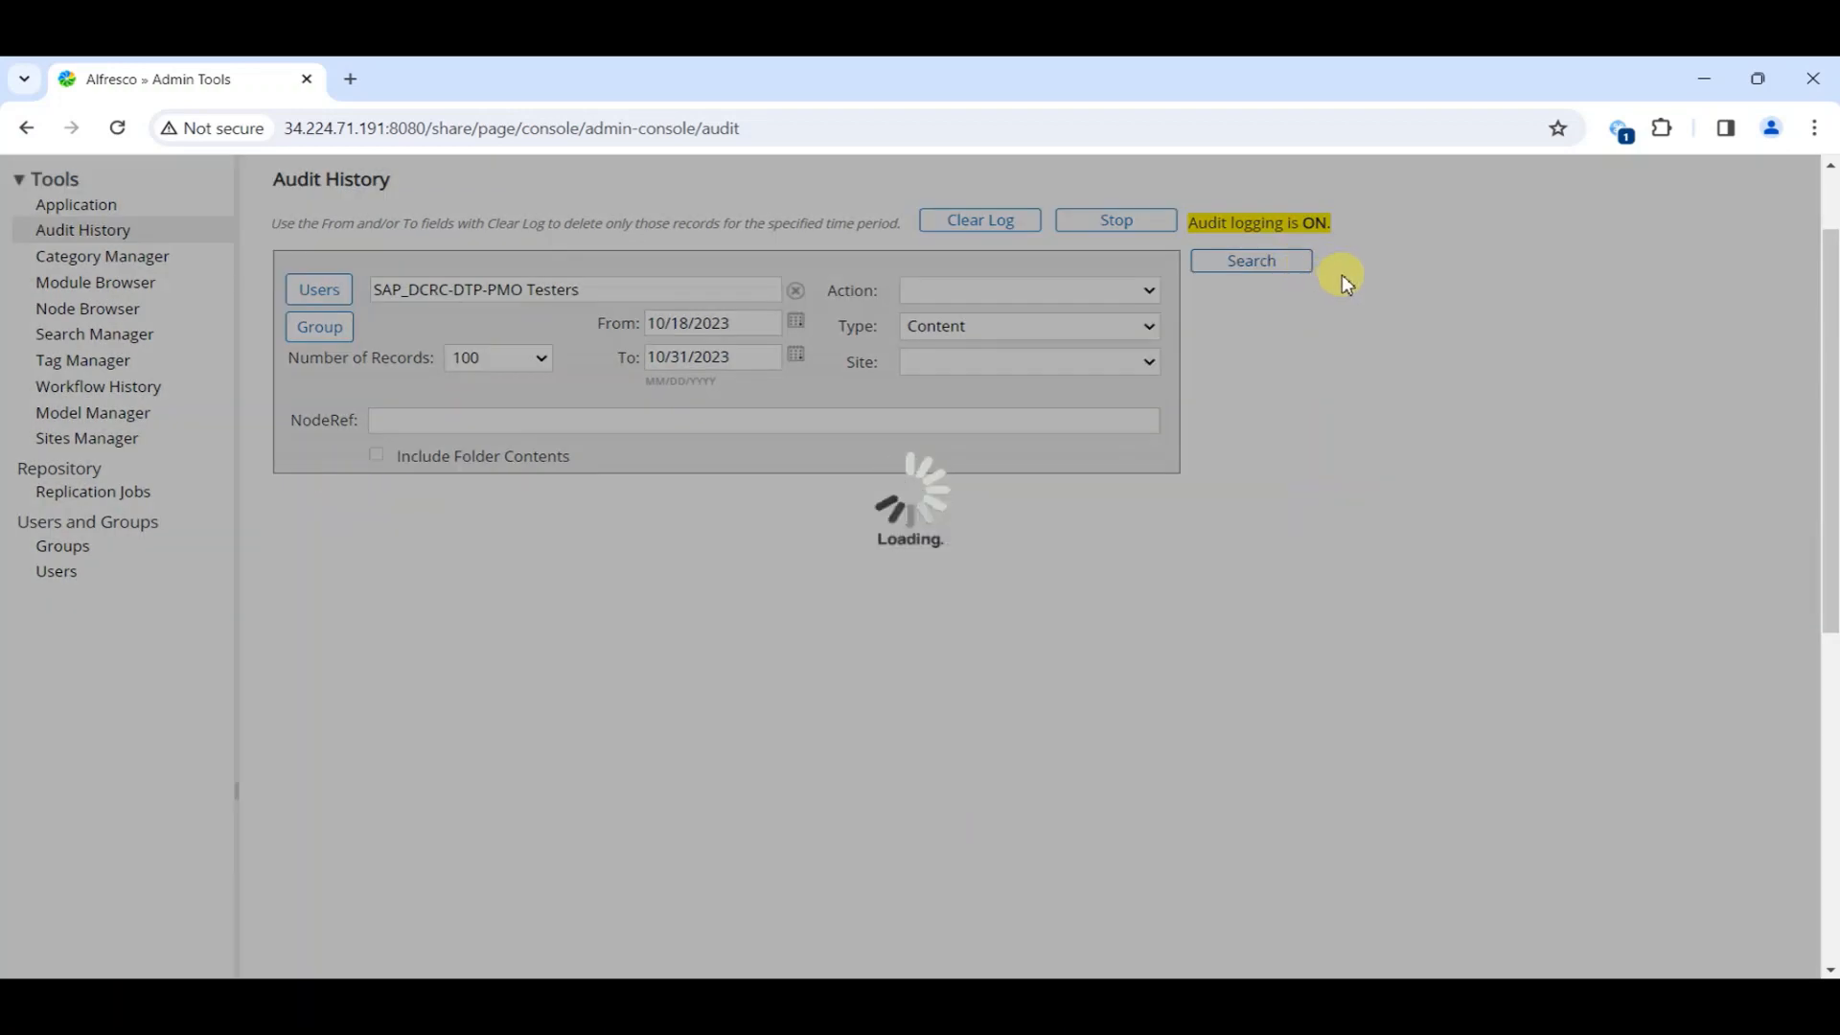
scroll(1395, 379, "down", 5)
scroll(1401, 388, "up", 4)
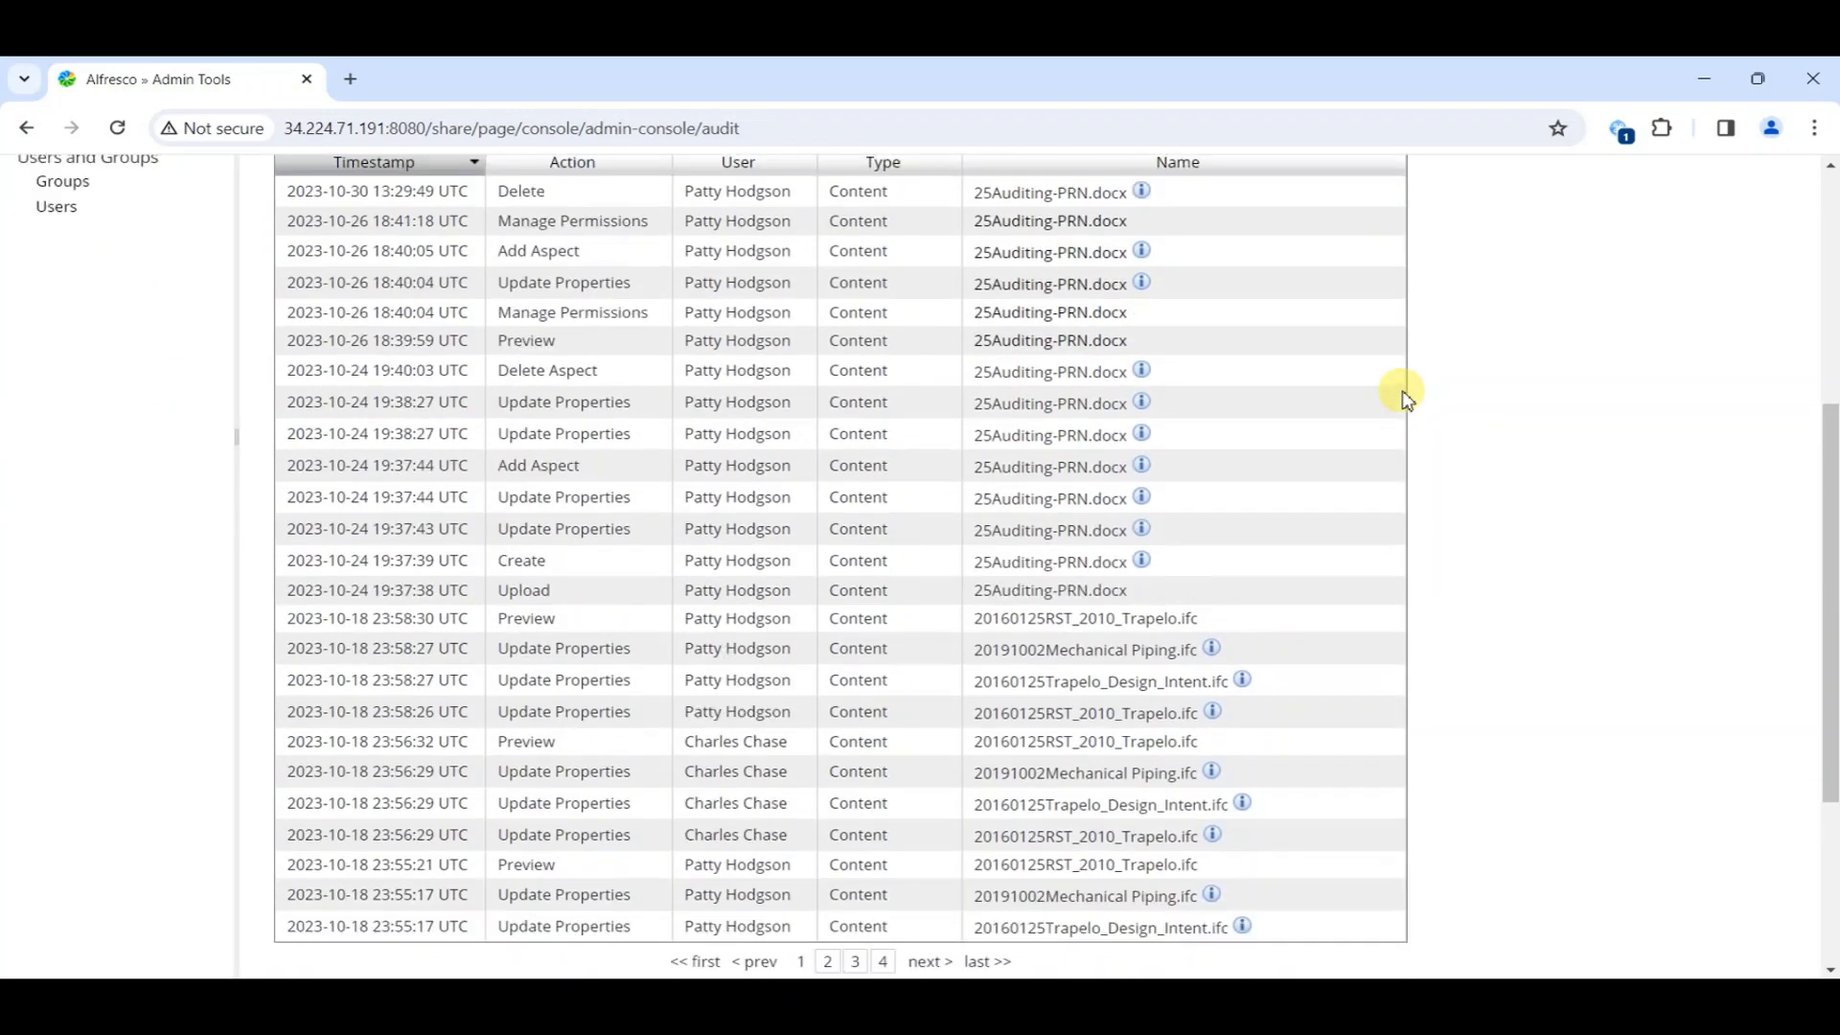
Set the Action filter to Update Properties, run the audit search again and look through the records
scroll(1400, 384, "up", 3)
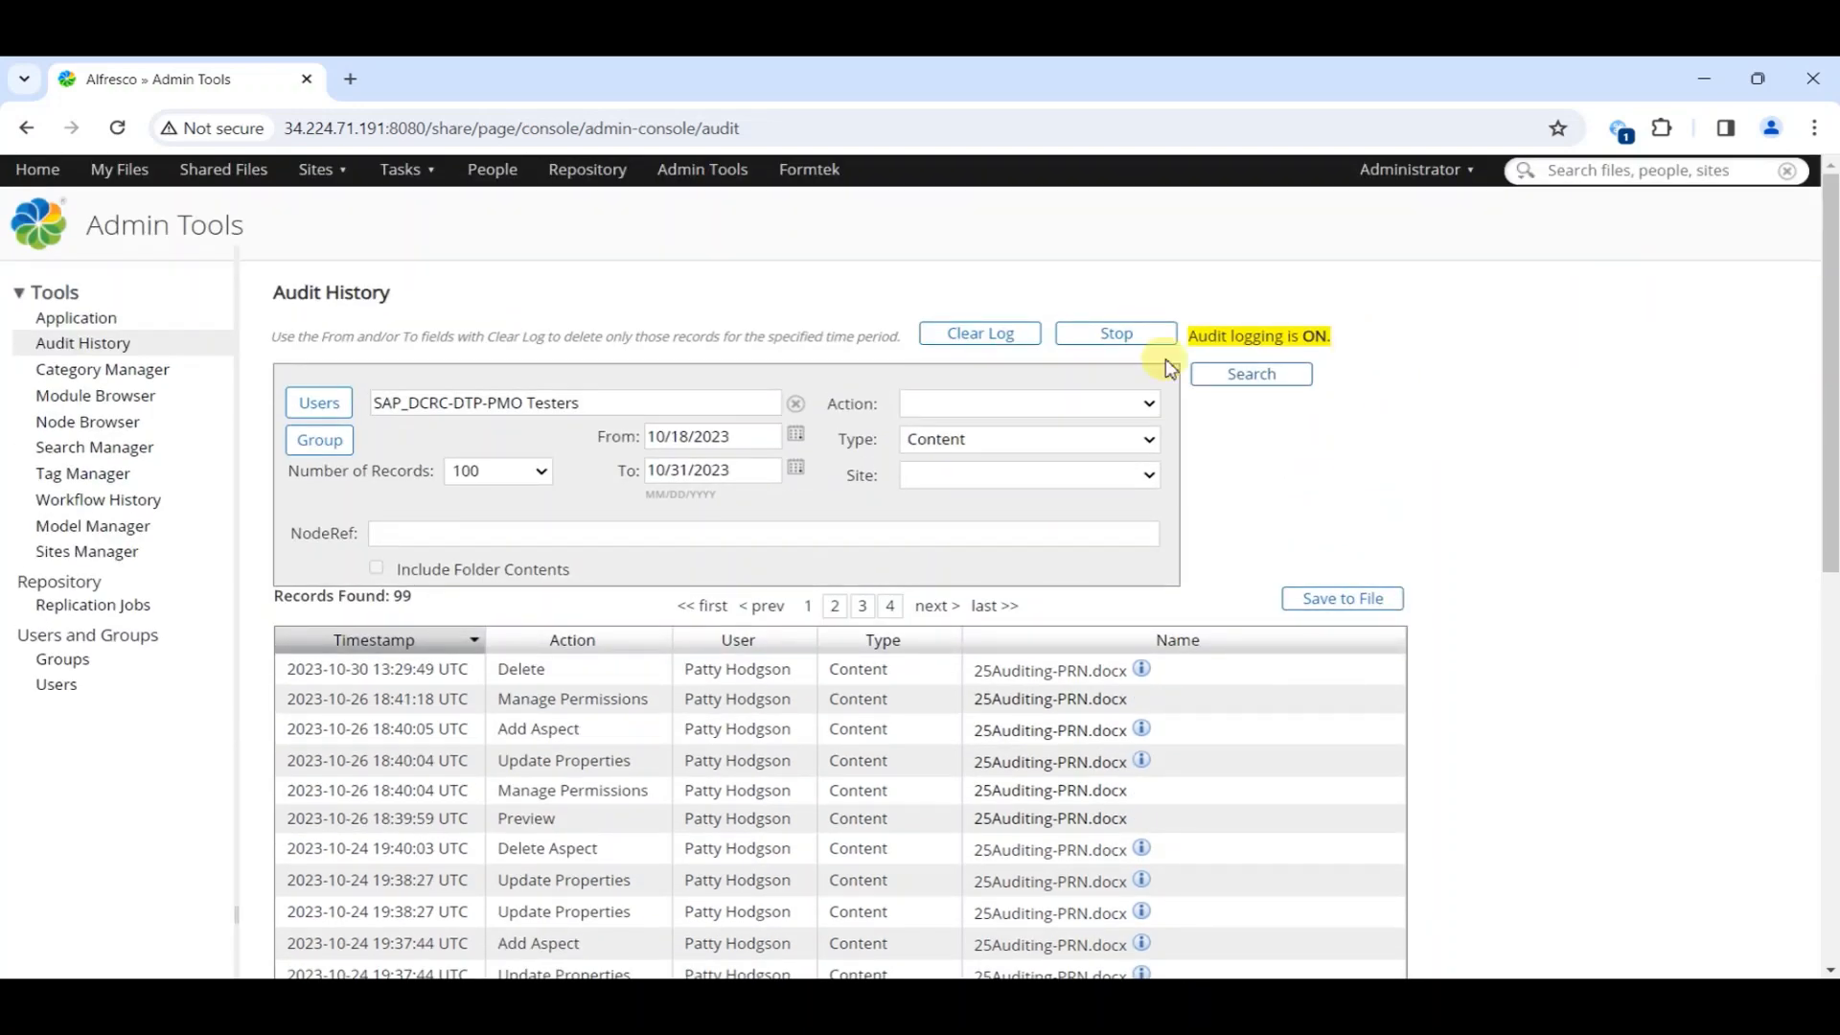
left_click(958, 407)
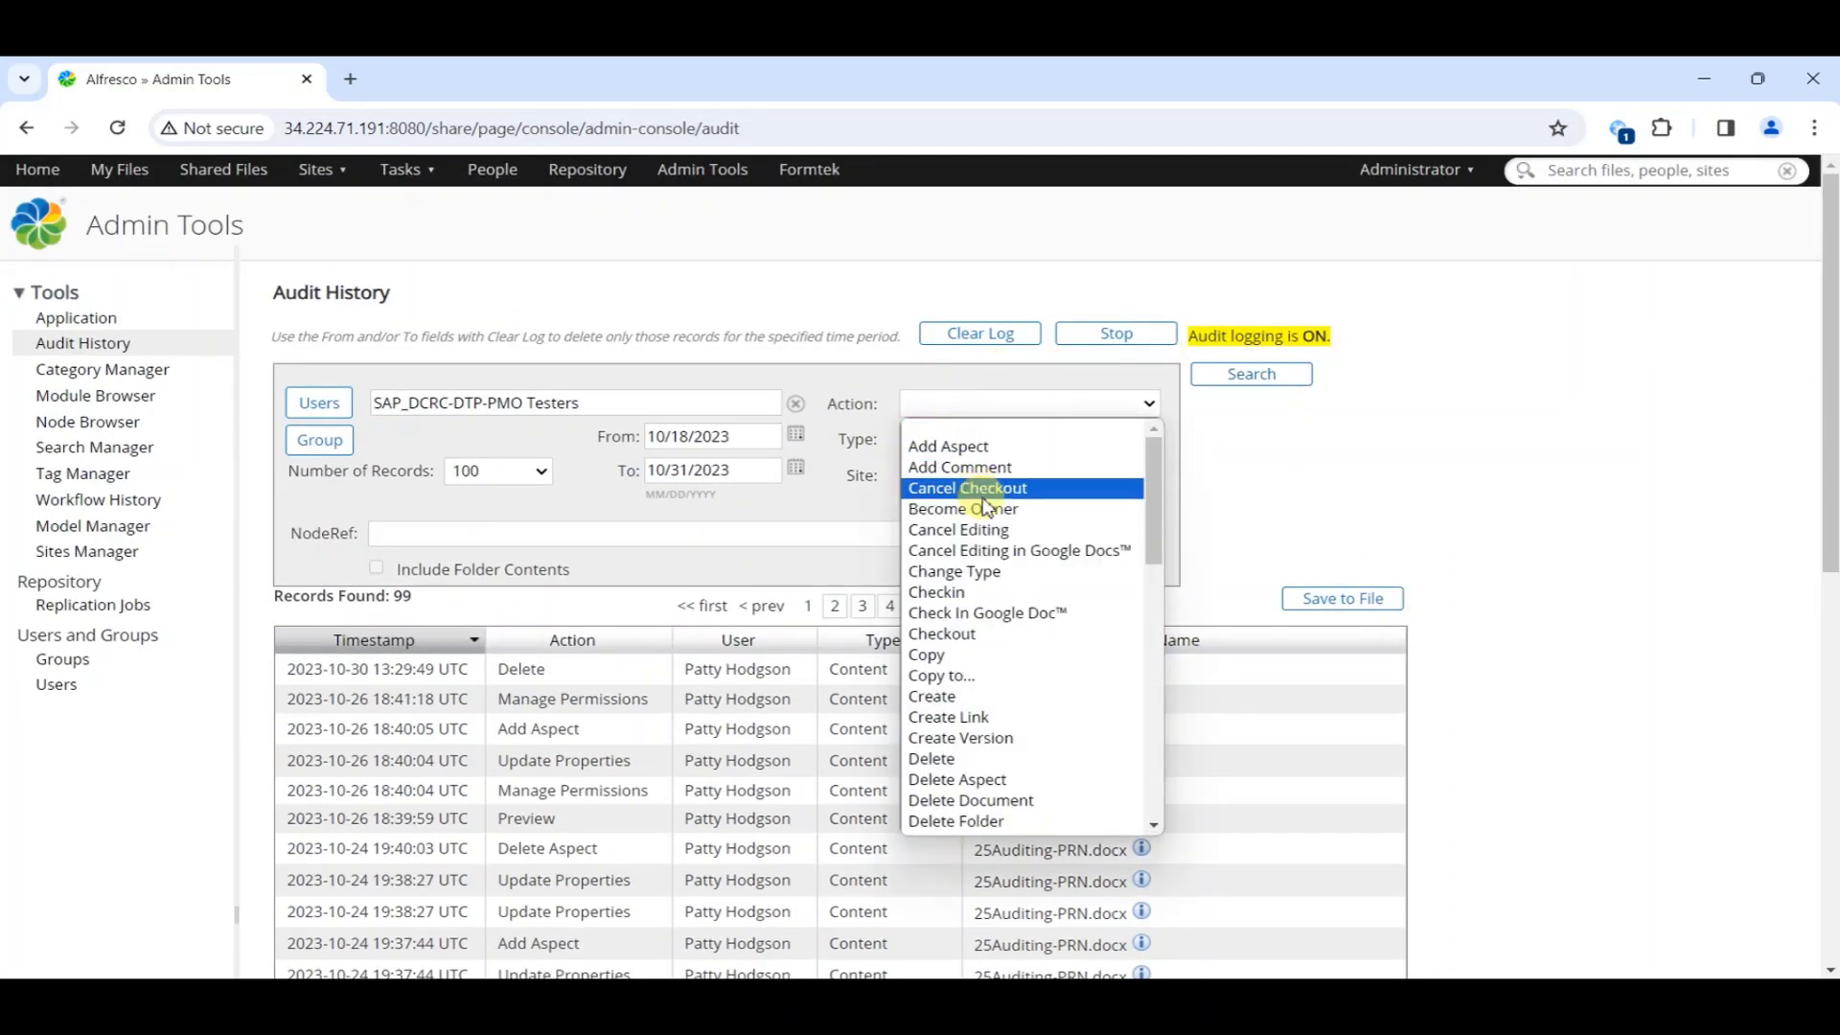
scroll(992, 528, "down", 10)
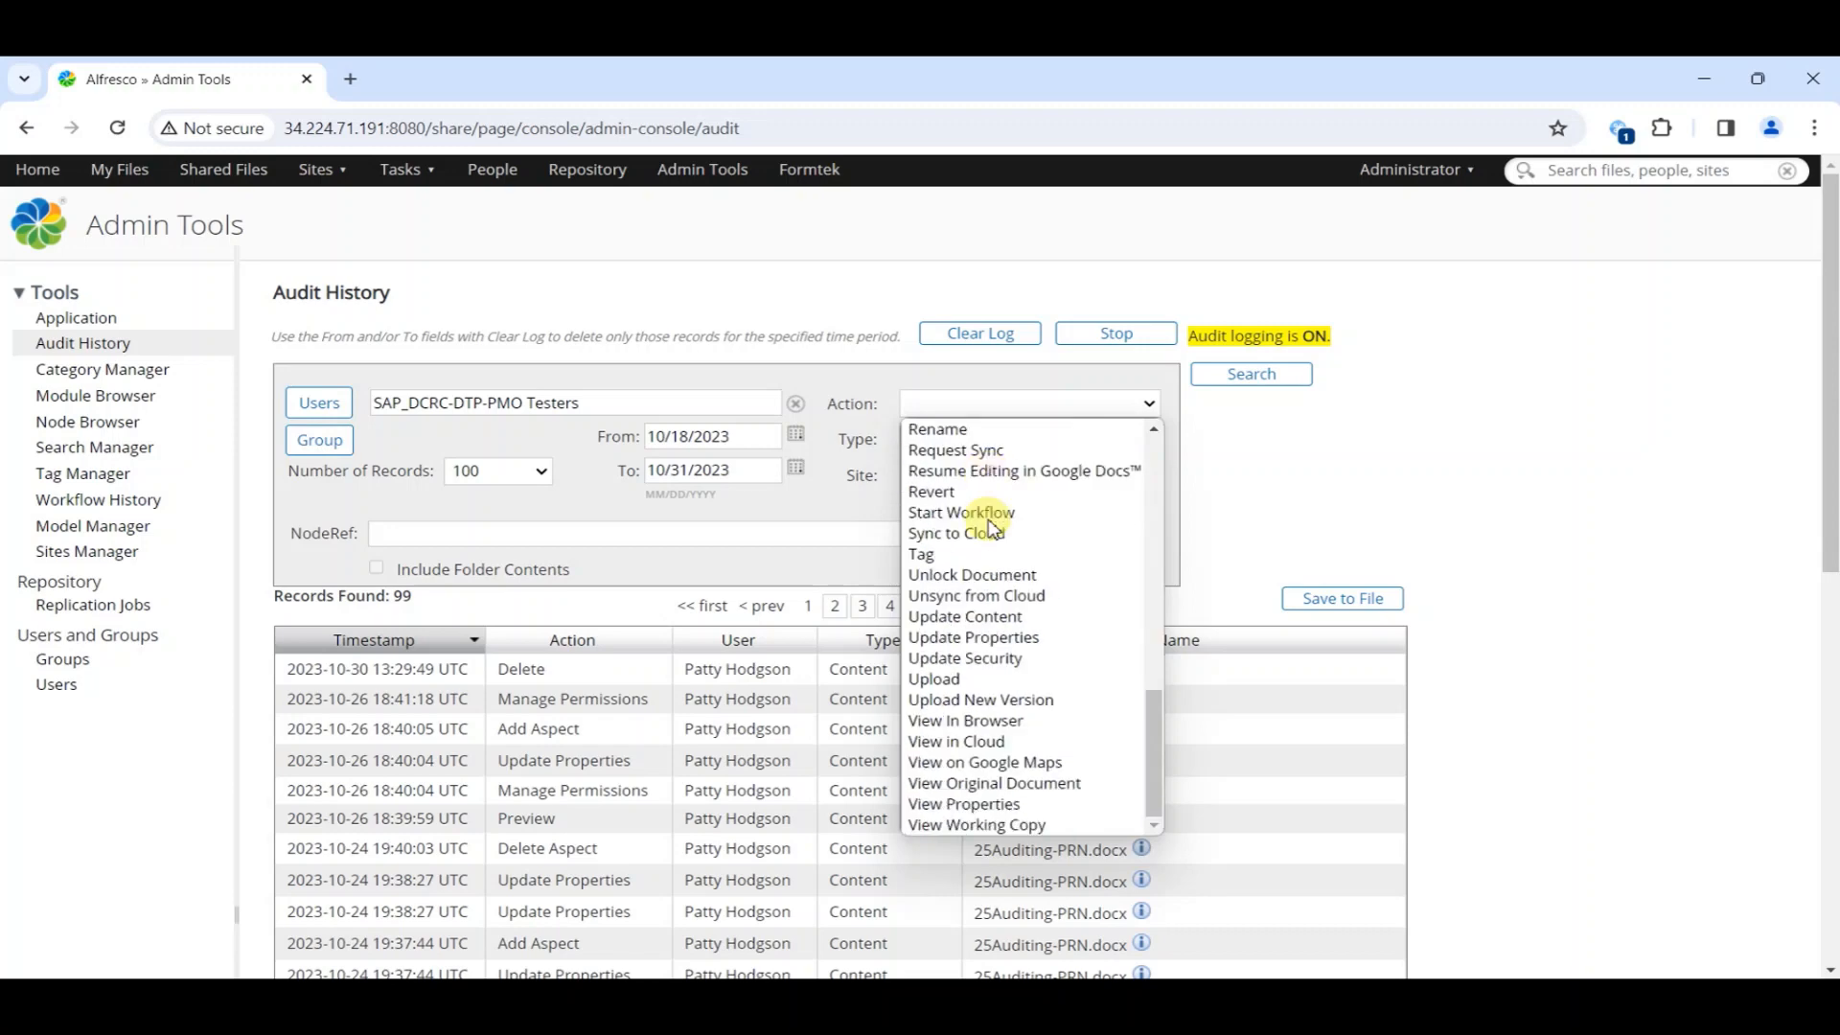
left_click(1018, 639)
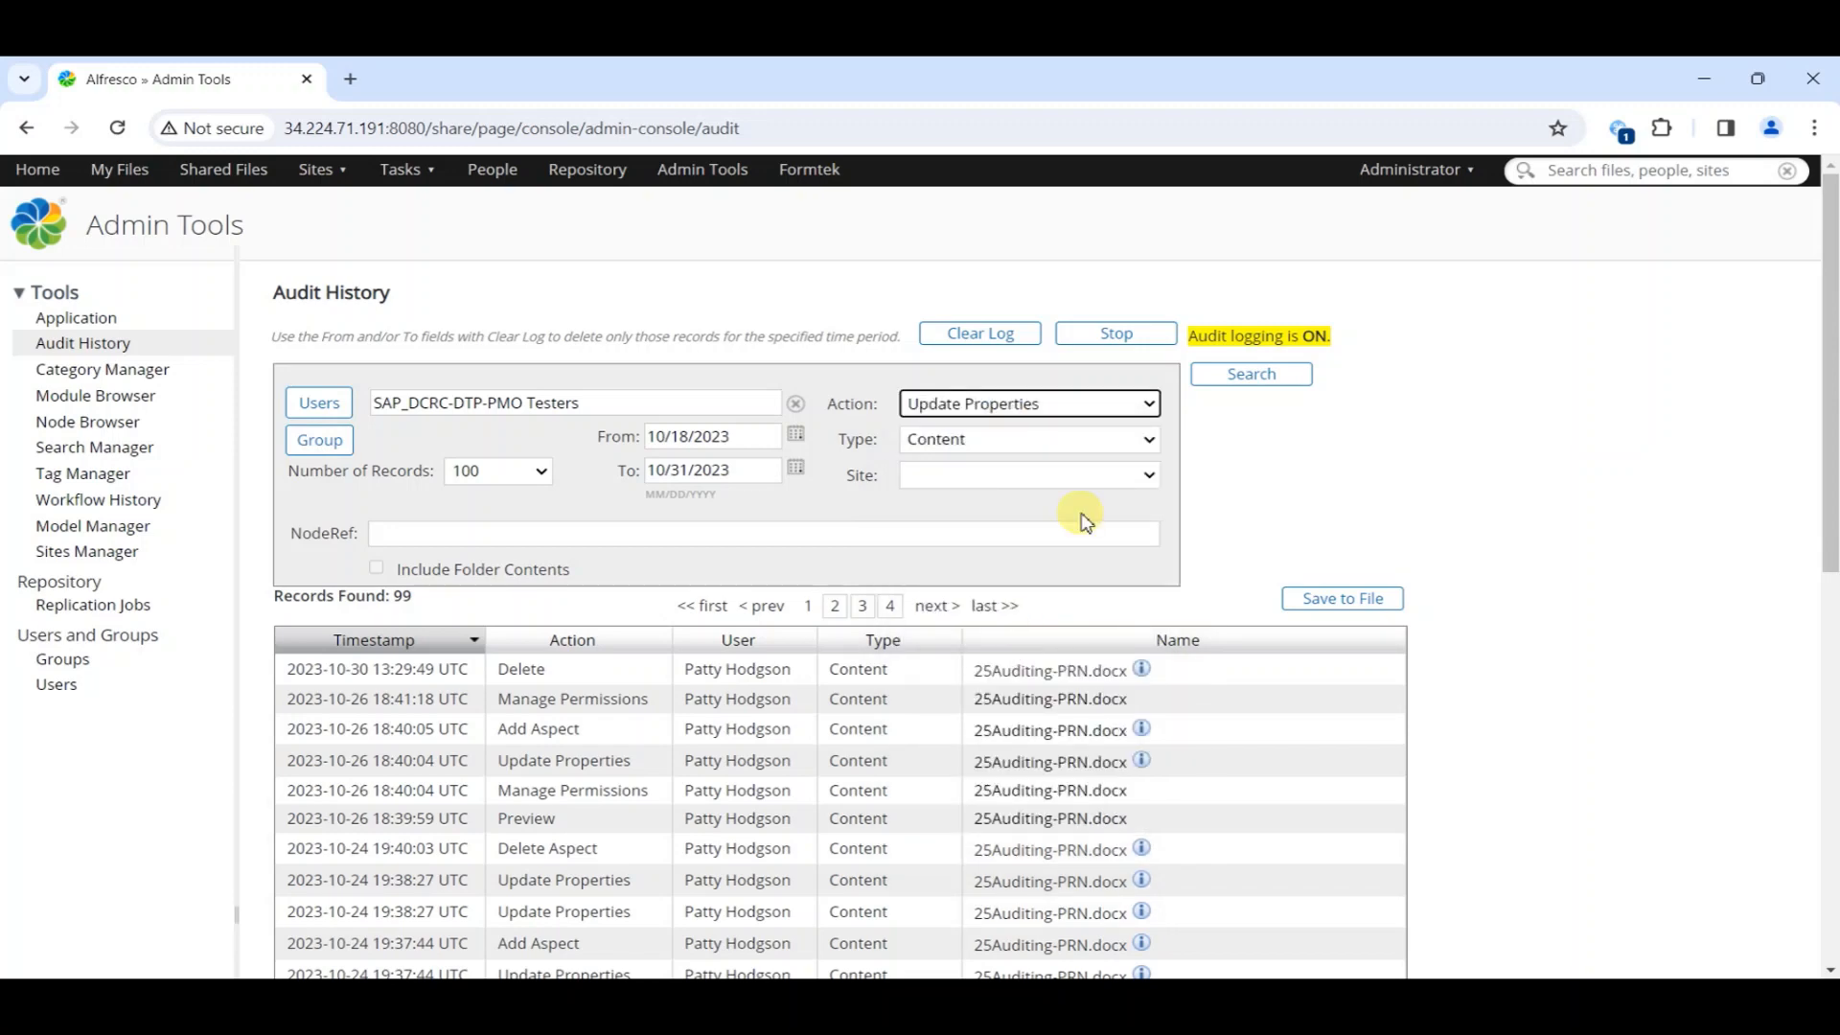
left_click(1302, 374)
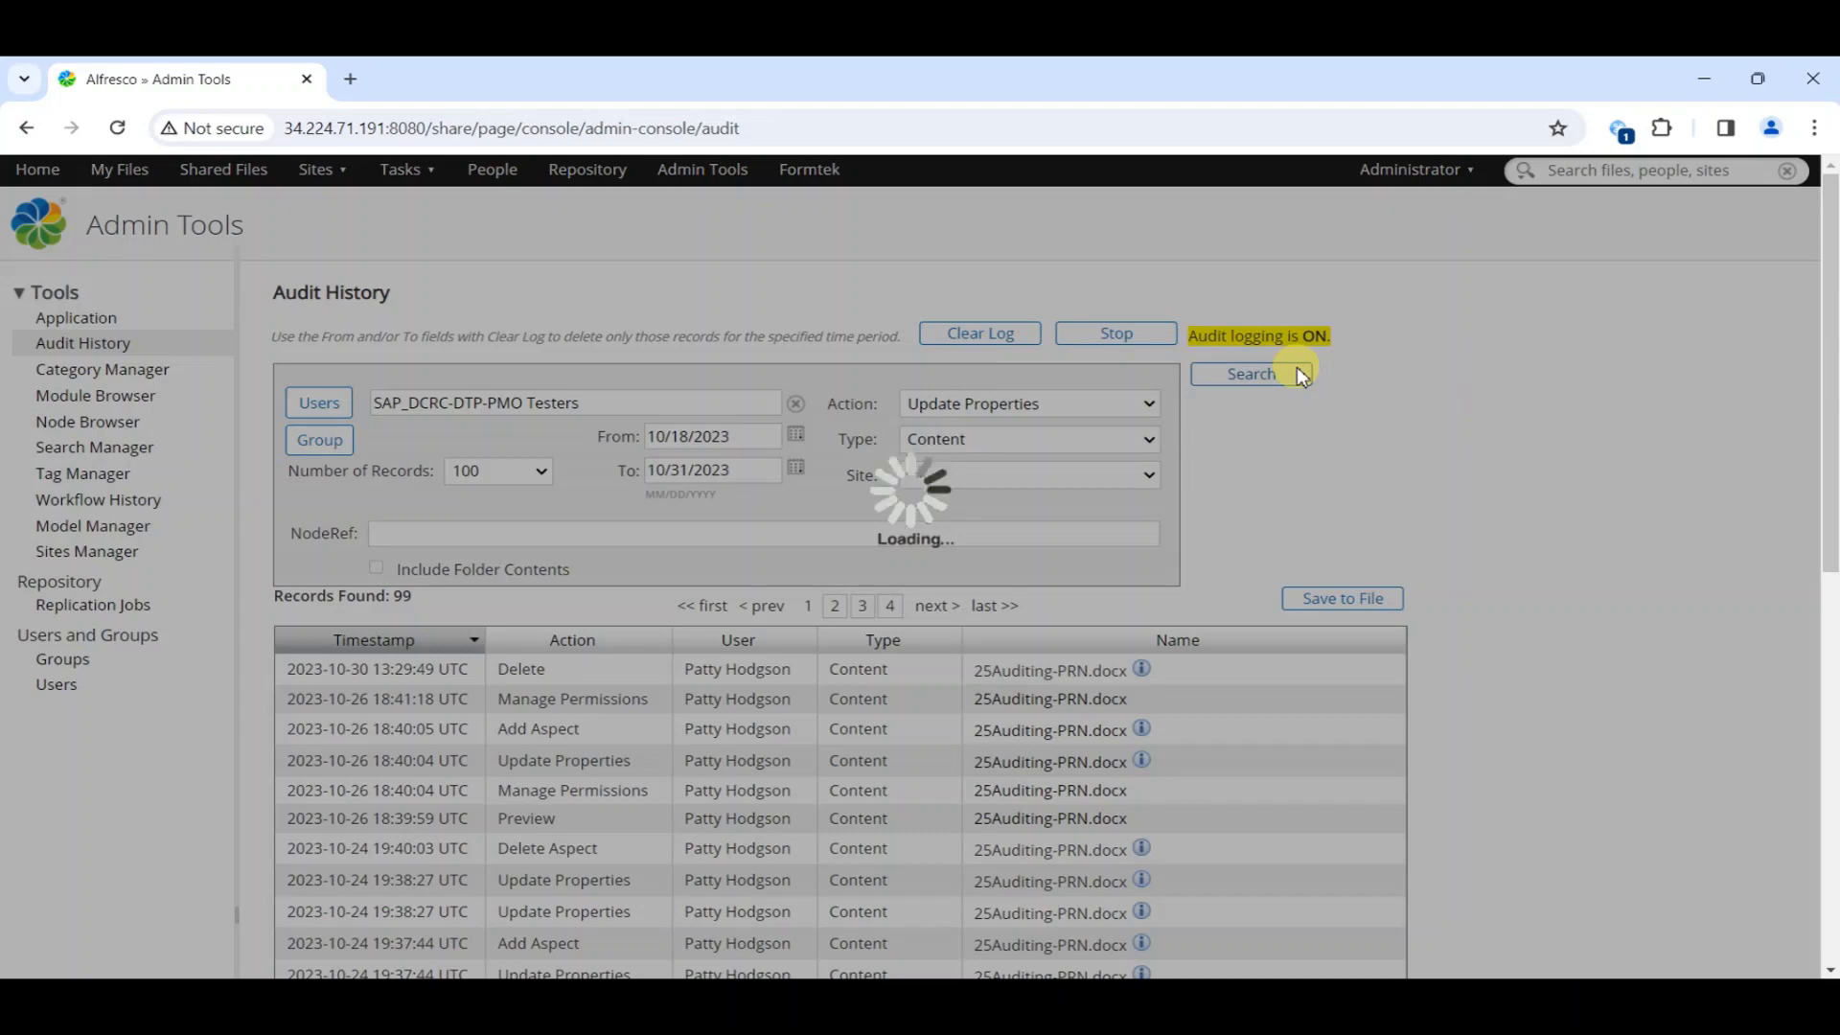
scroll(1492, 476, "down", 2)
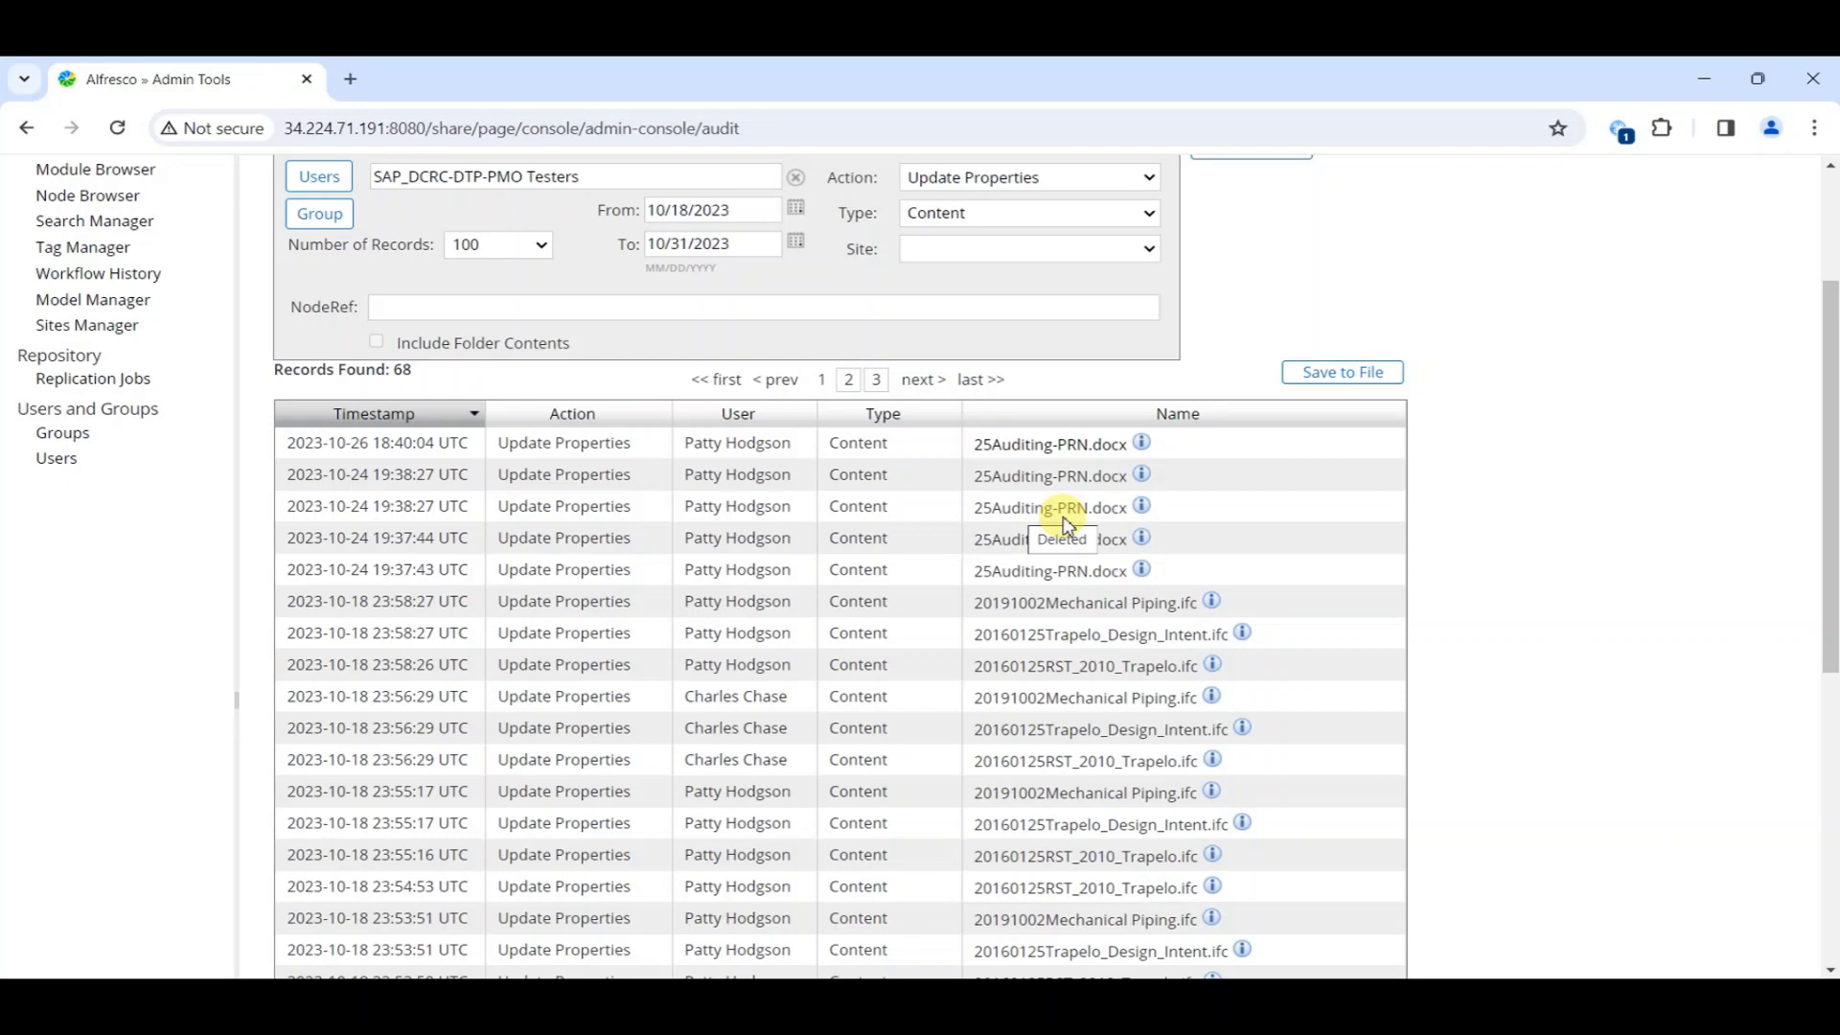
Check the site of the newest record's 25Auditing-PRN.docx on its document page, and the repository path in the record's details
left_click(1067, 445)
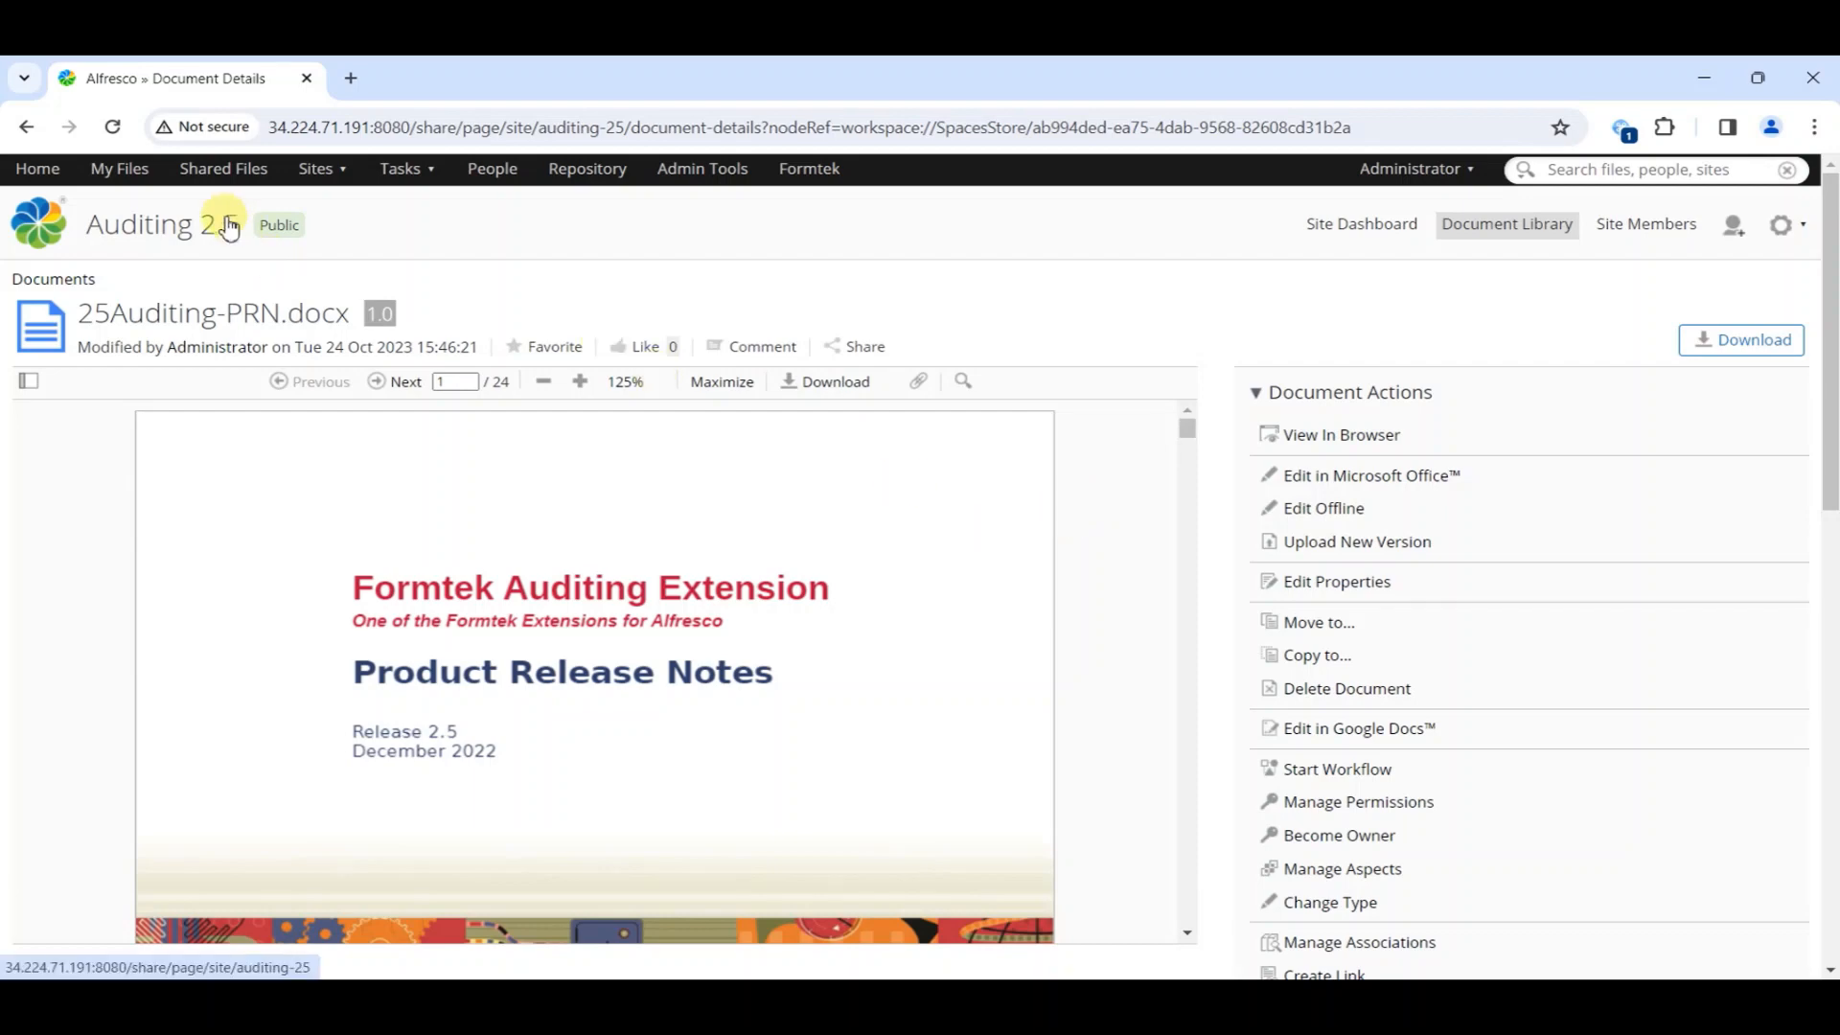
left_click(27, 128)
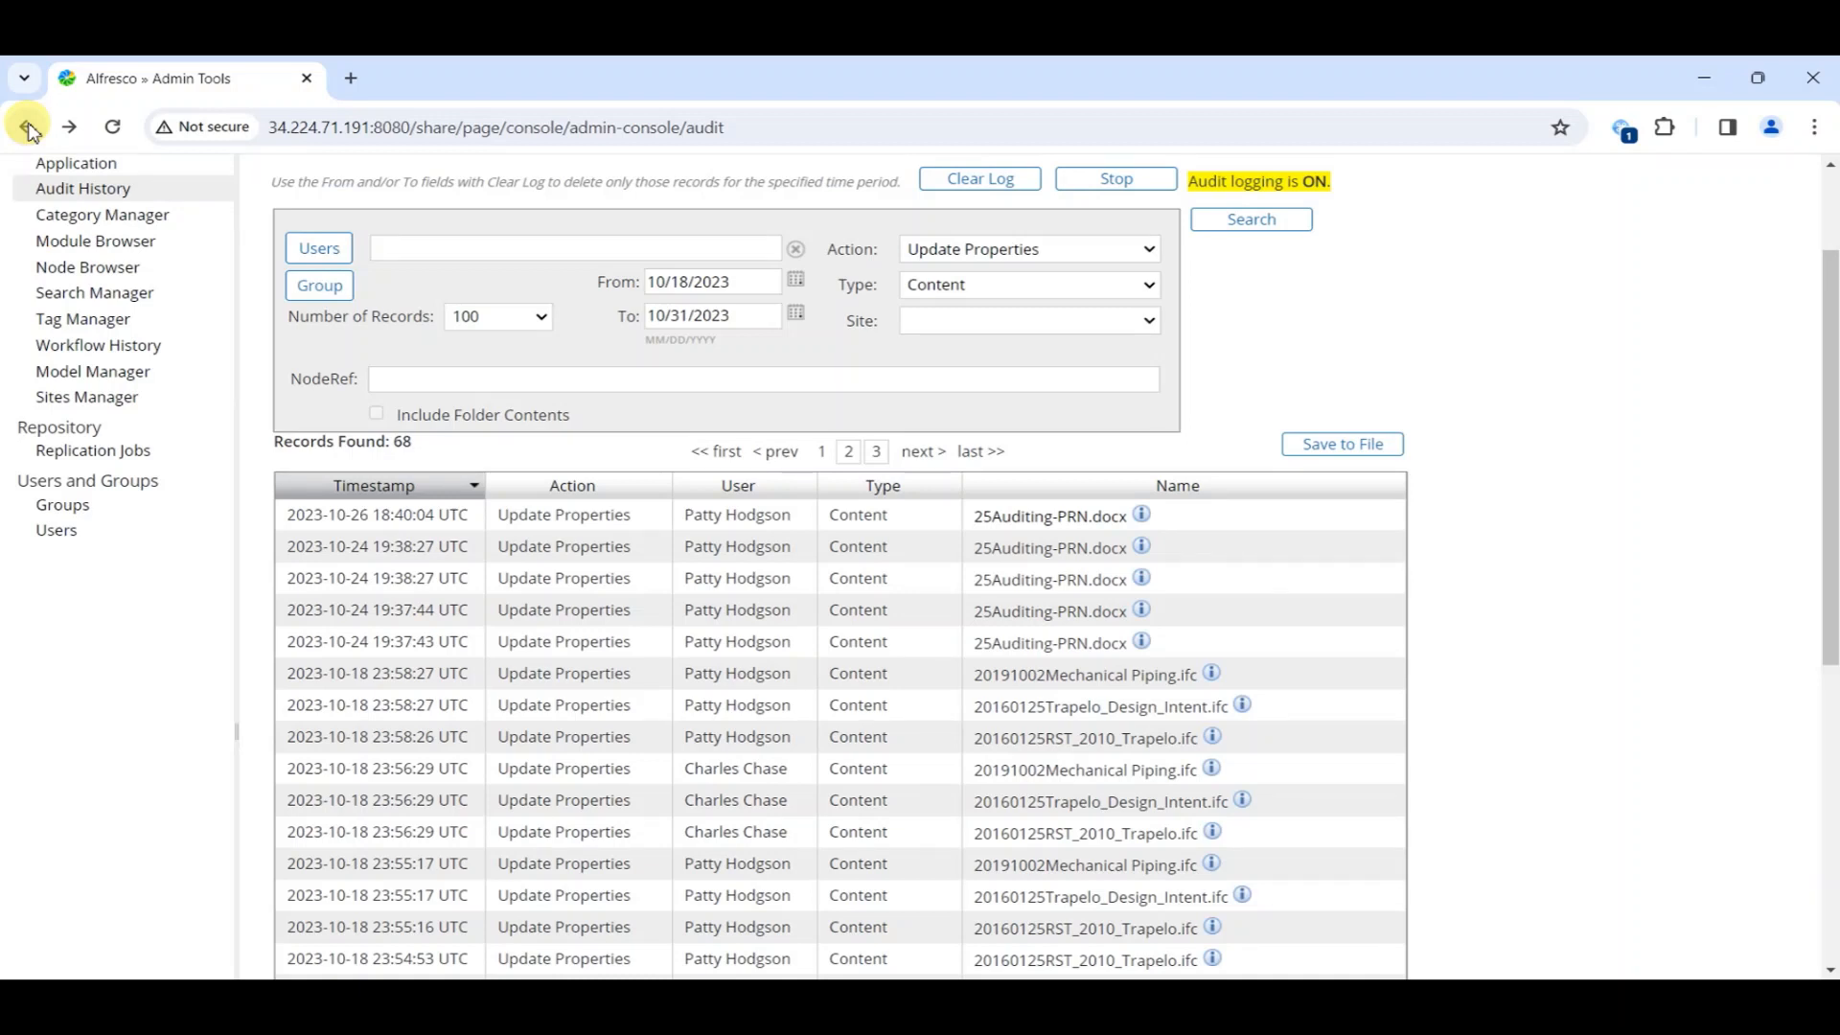
left_click(1143, 517)
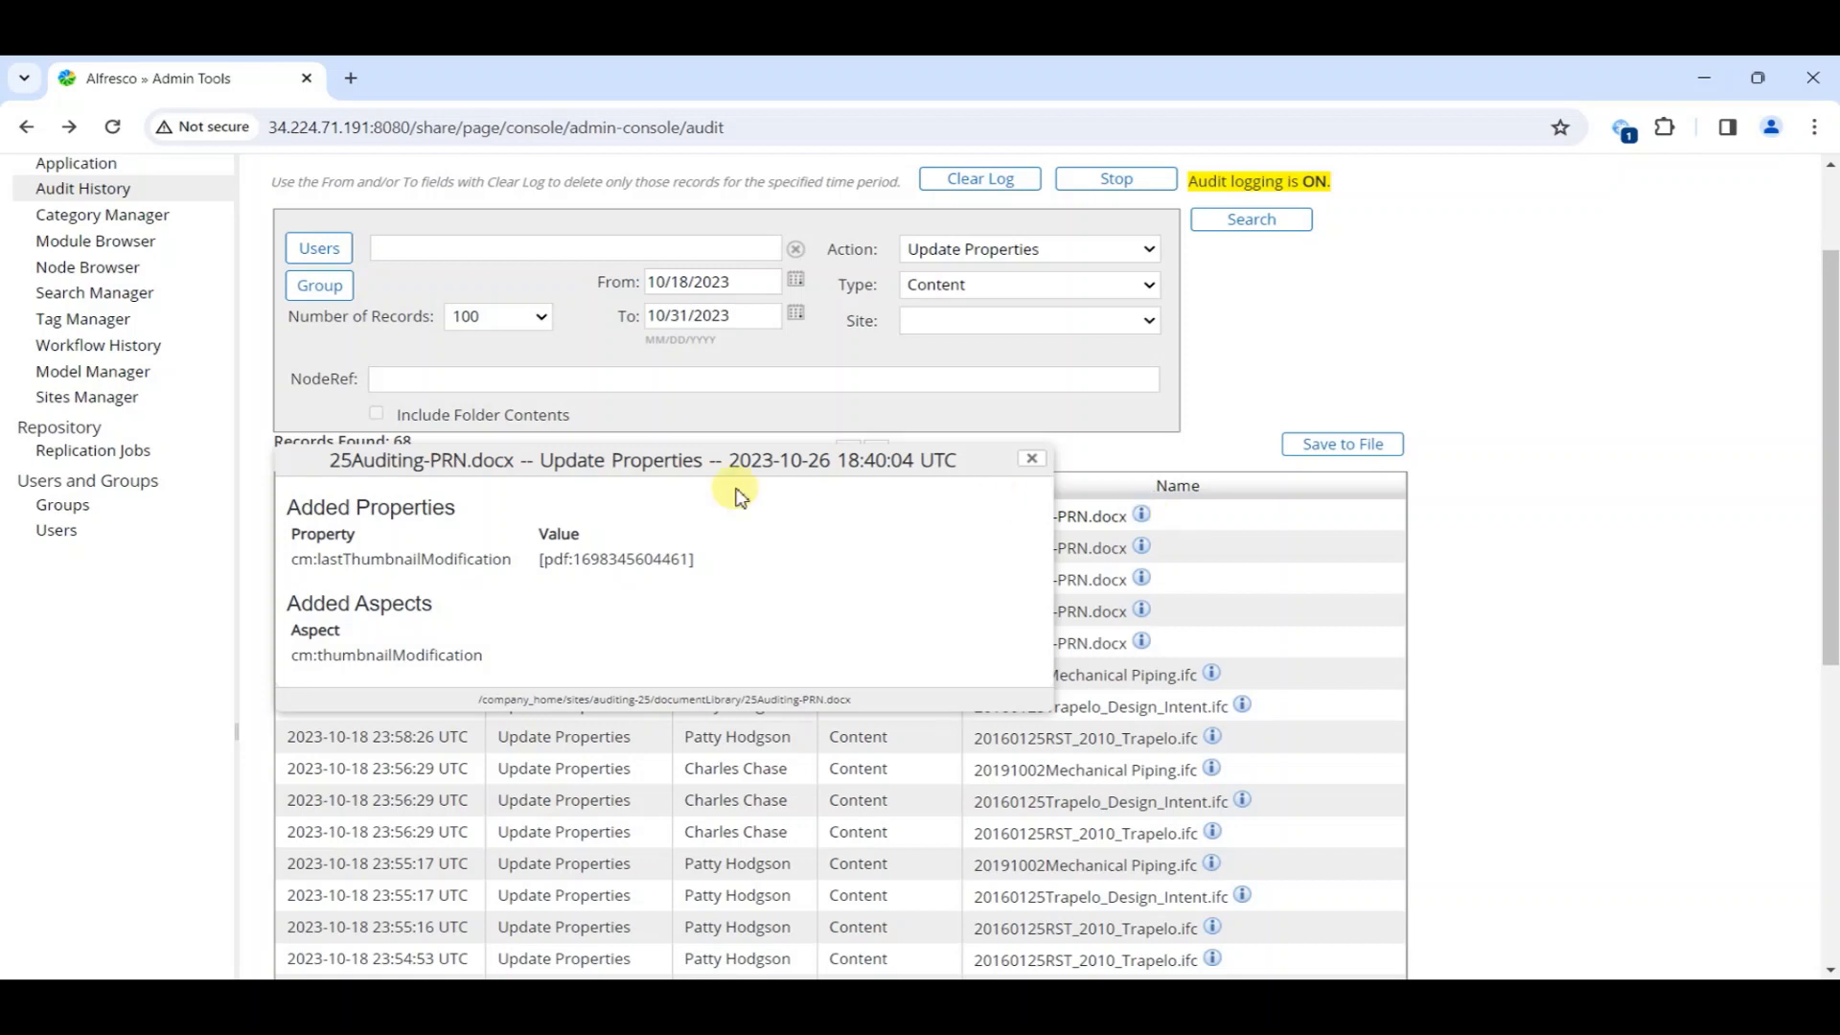
left_click_drag(568, 704, 649, 706)
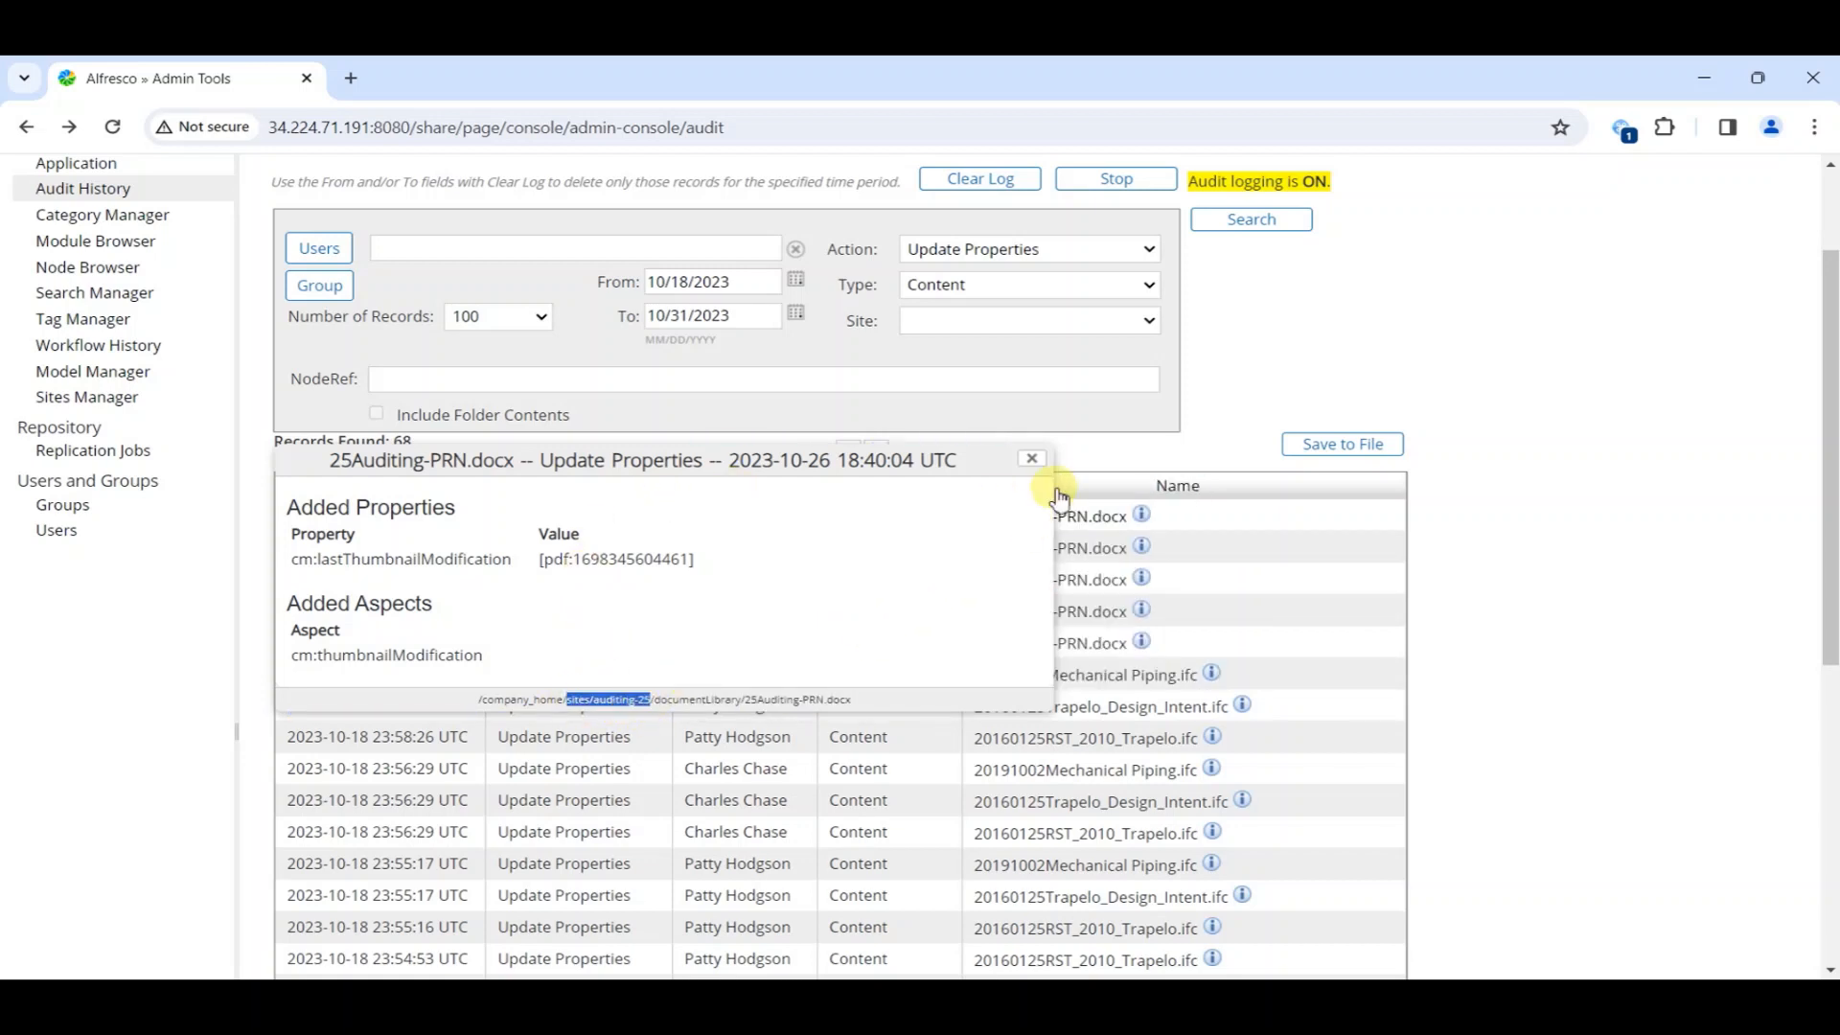
left_click(1031, 465)
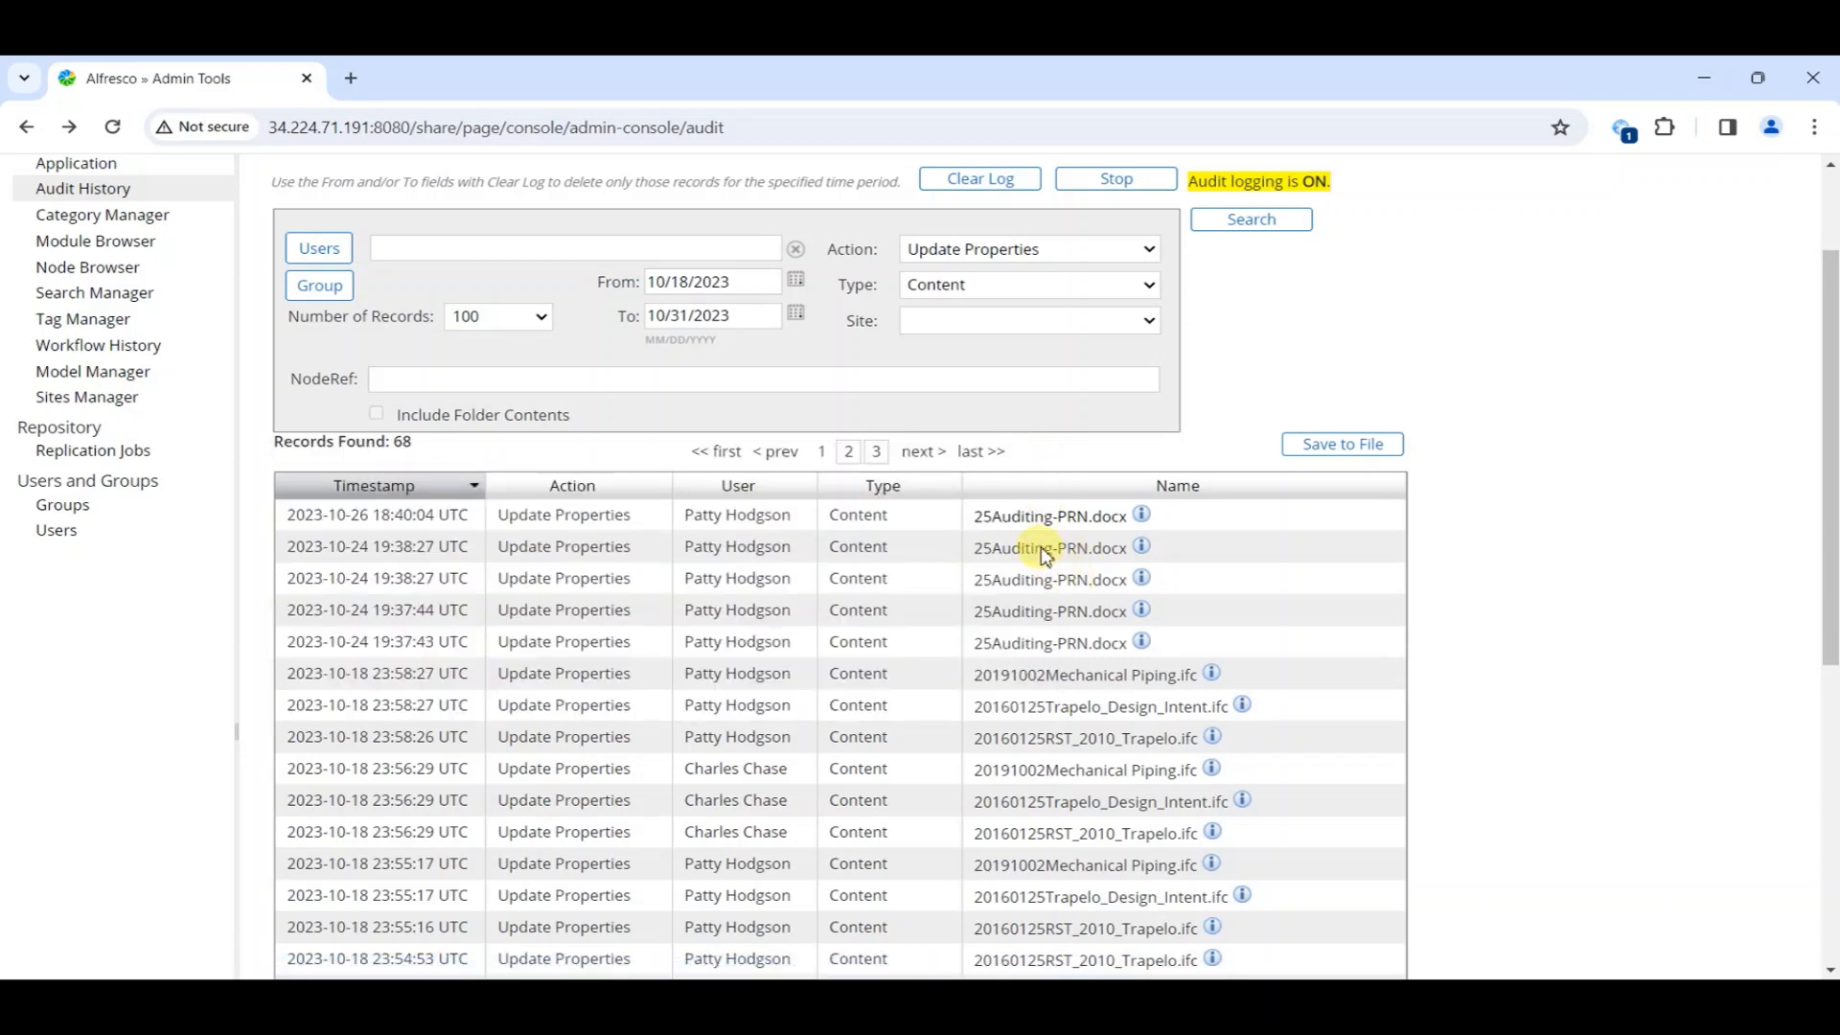
left_click(1142, 547)
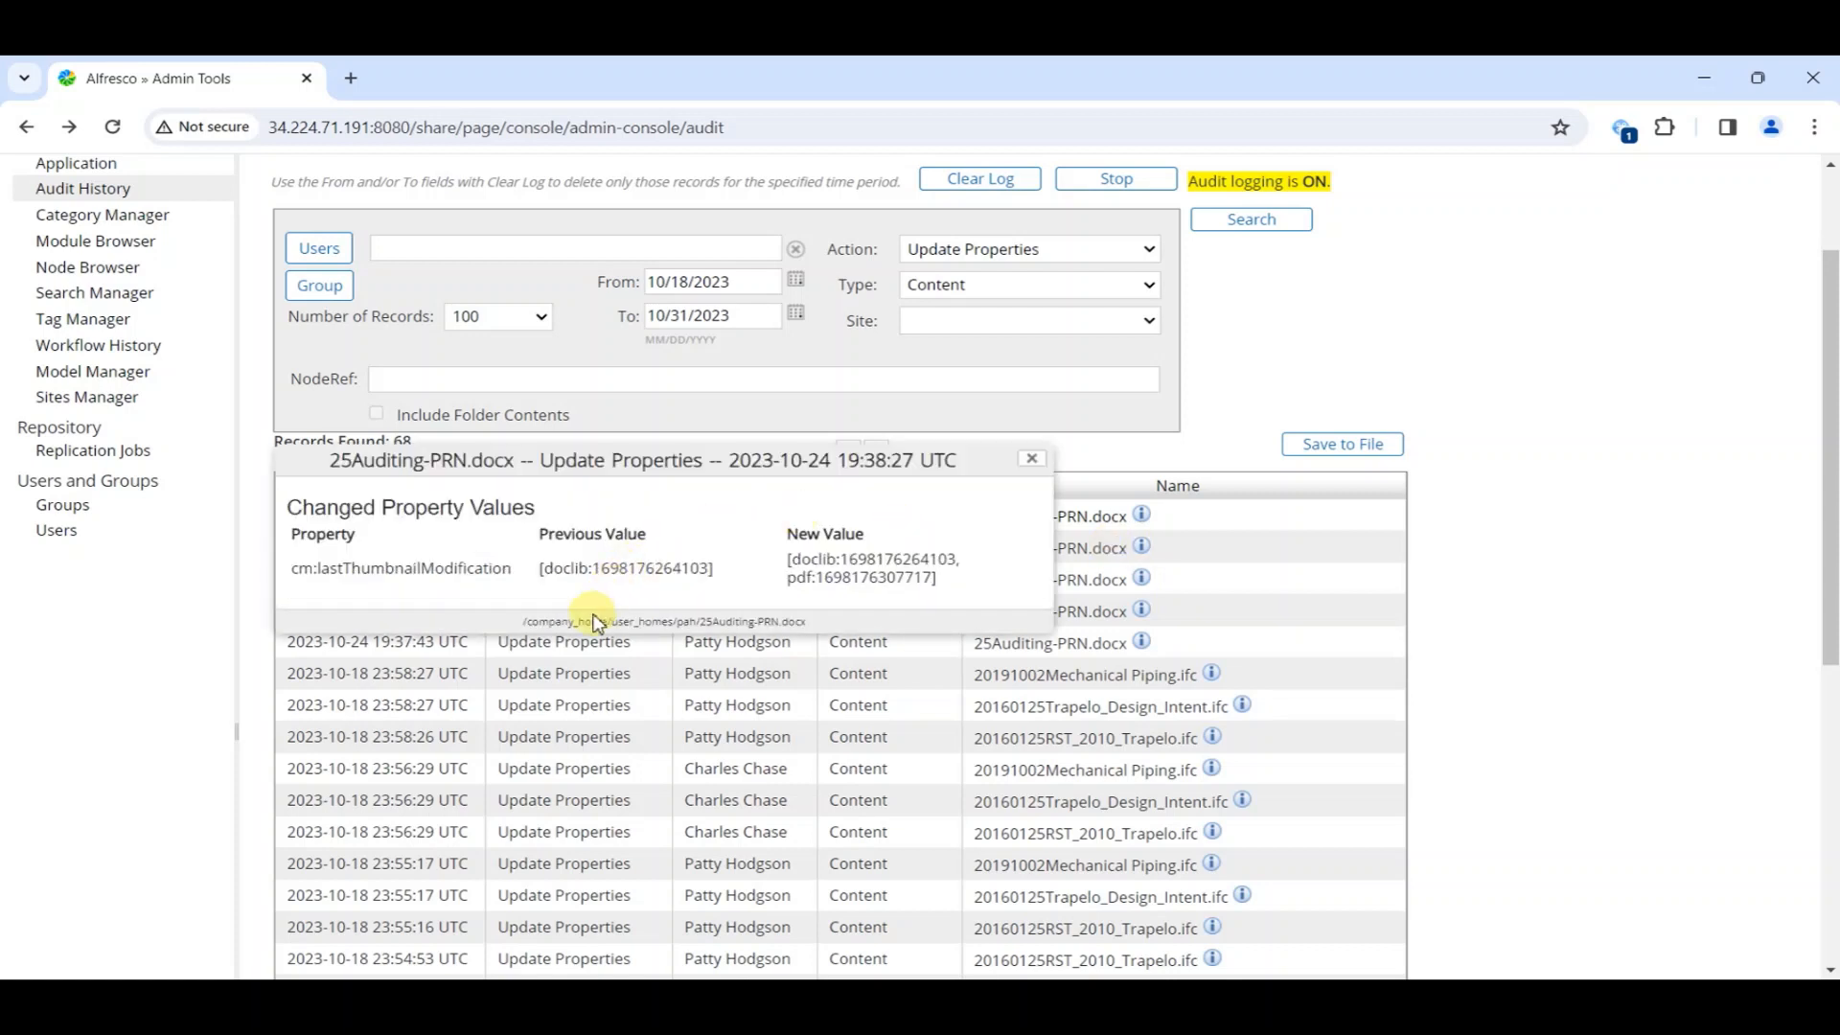
left_click_drag(591, 621, 707, 642)
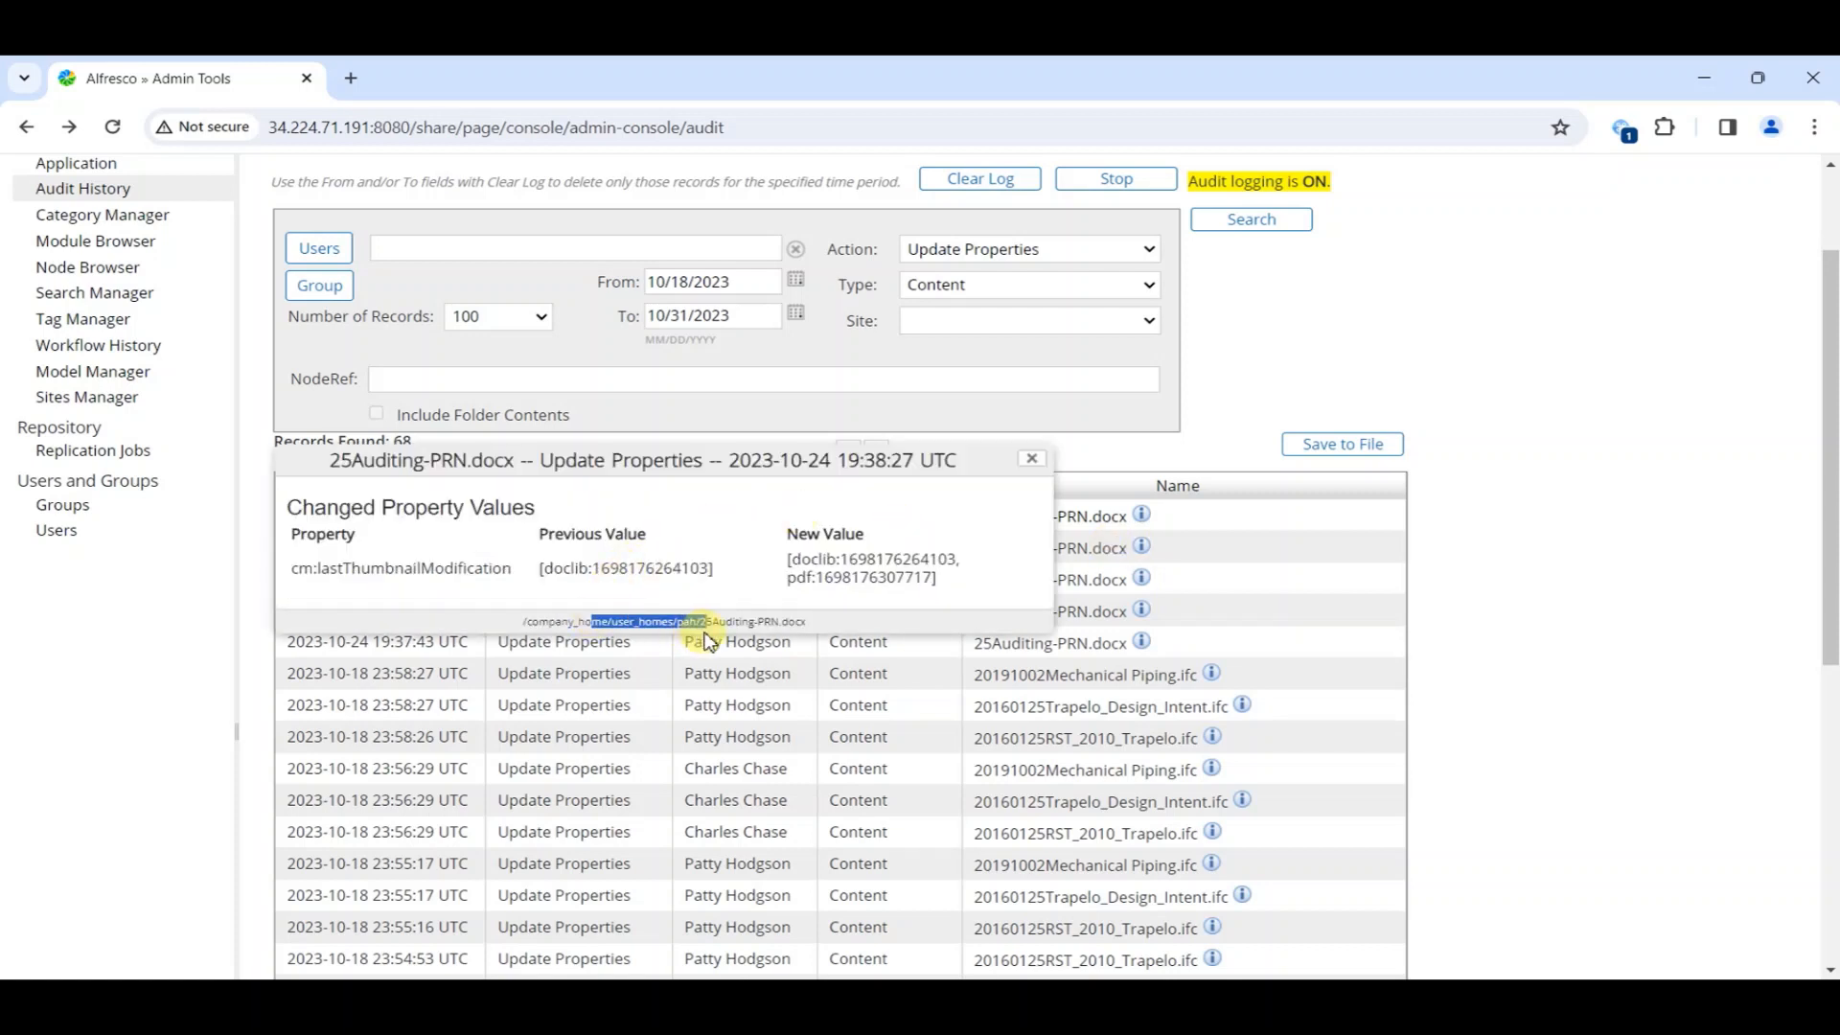
left_click(1031, 461)
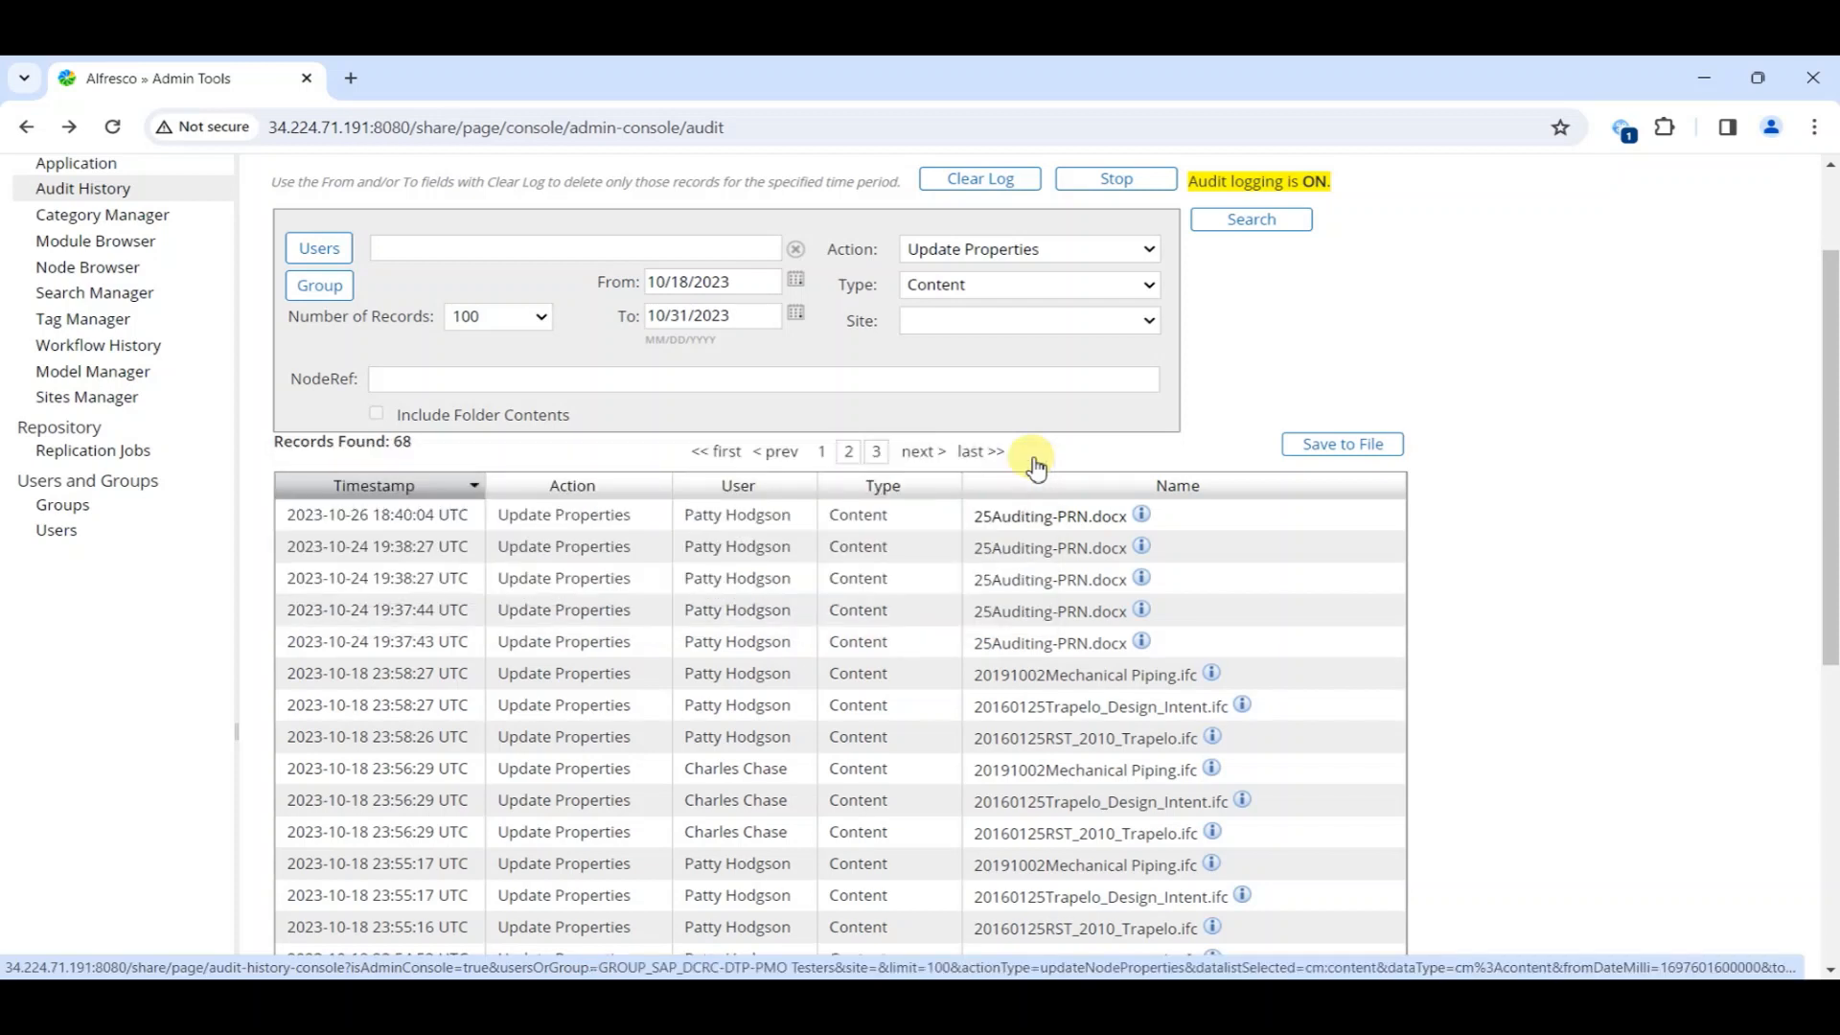
Set the Site filter to Auditing 2.5 and run the audit search again
left_click(942, 324)
left_click(974, 373)
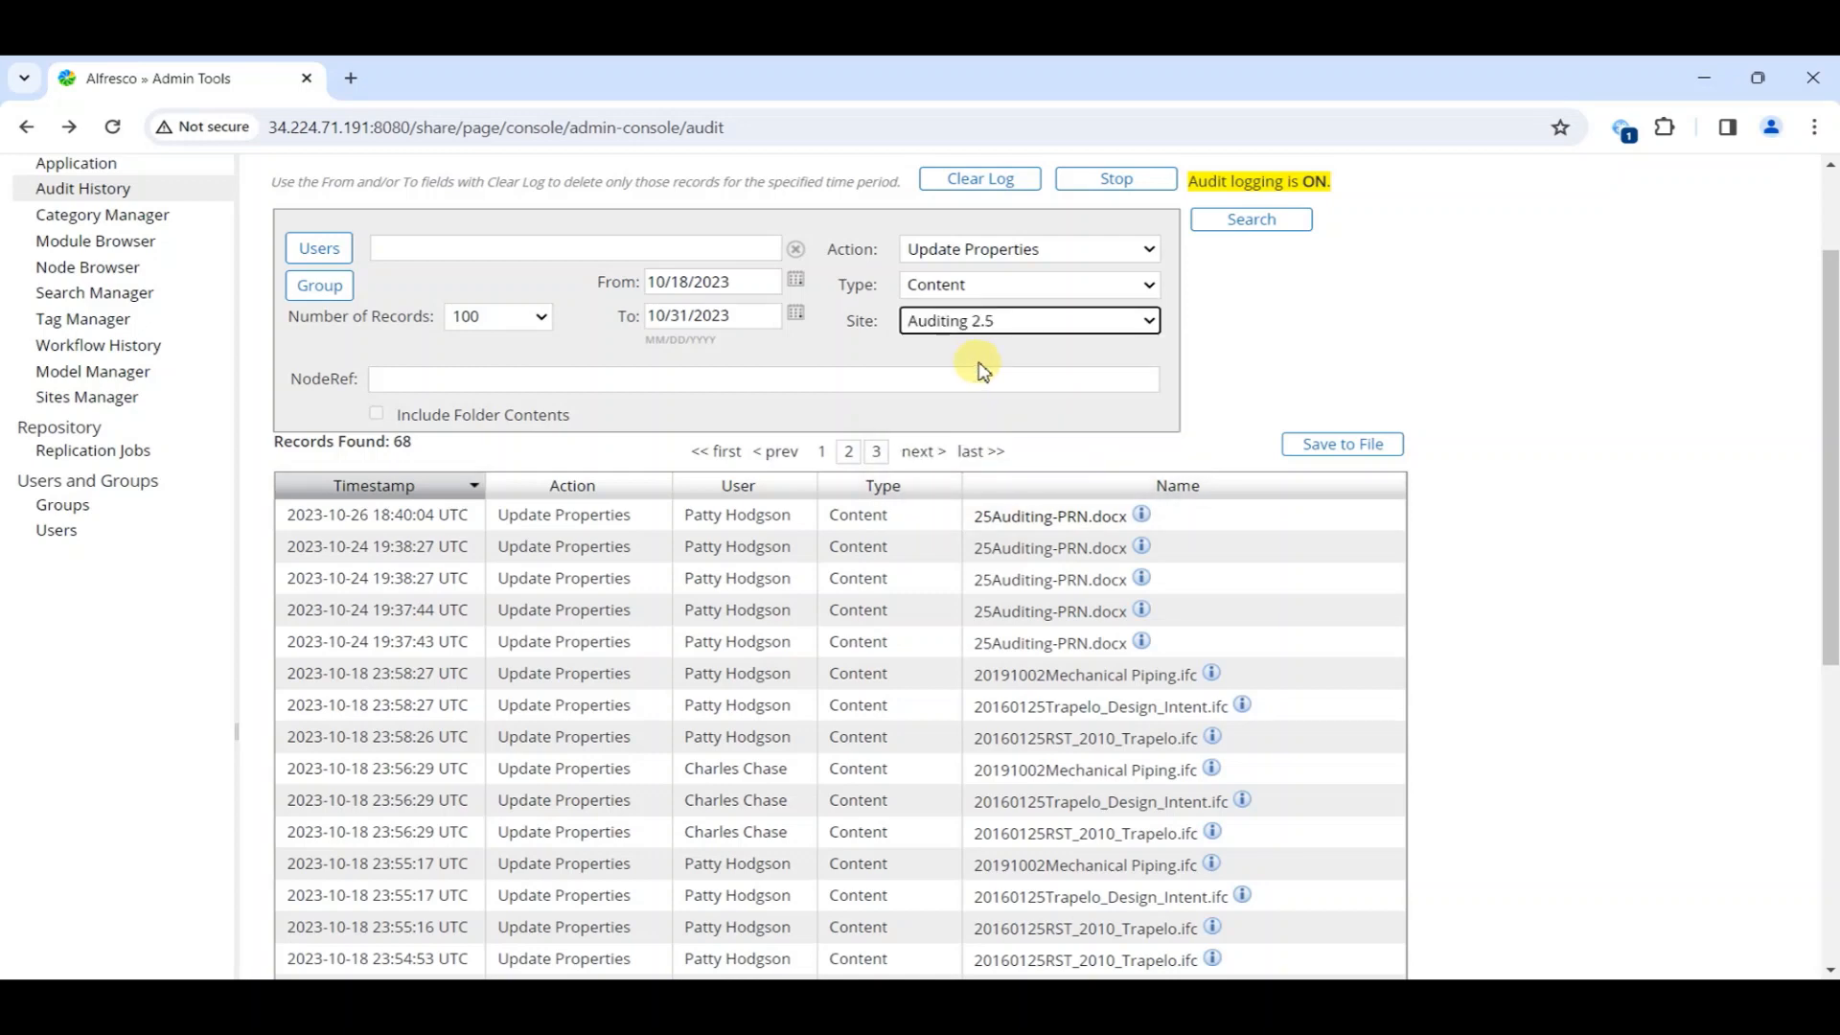
left_click(1271, 219)
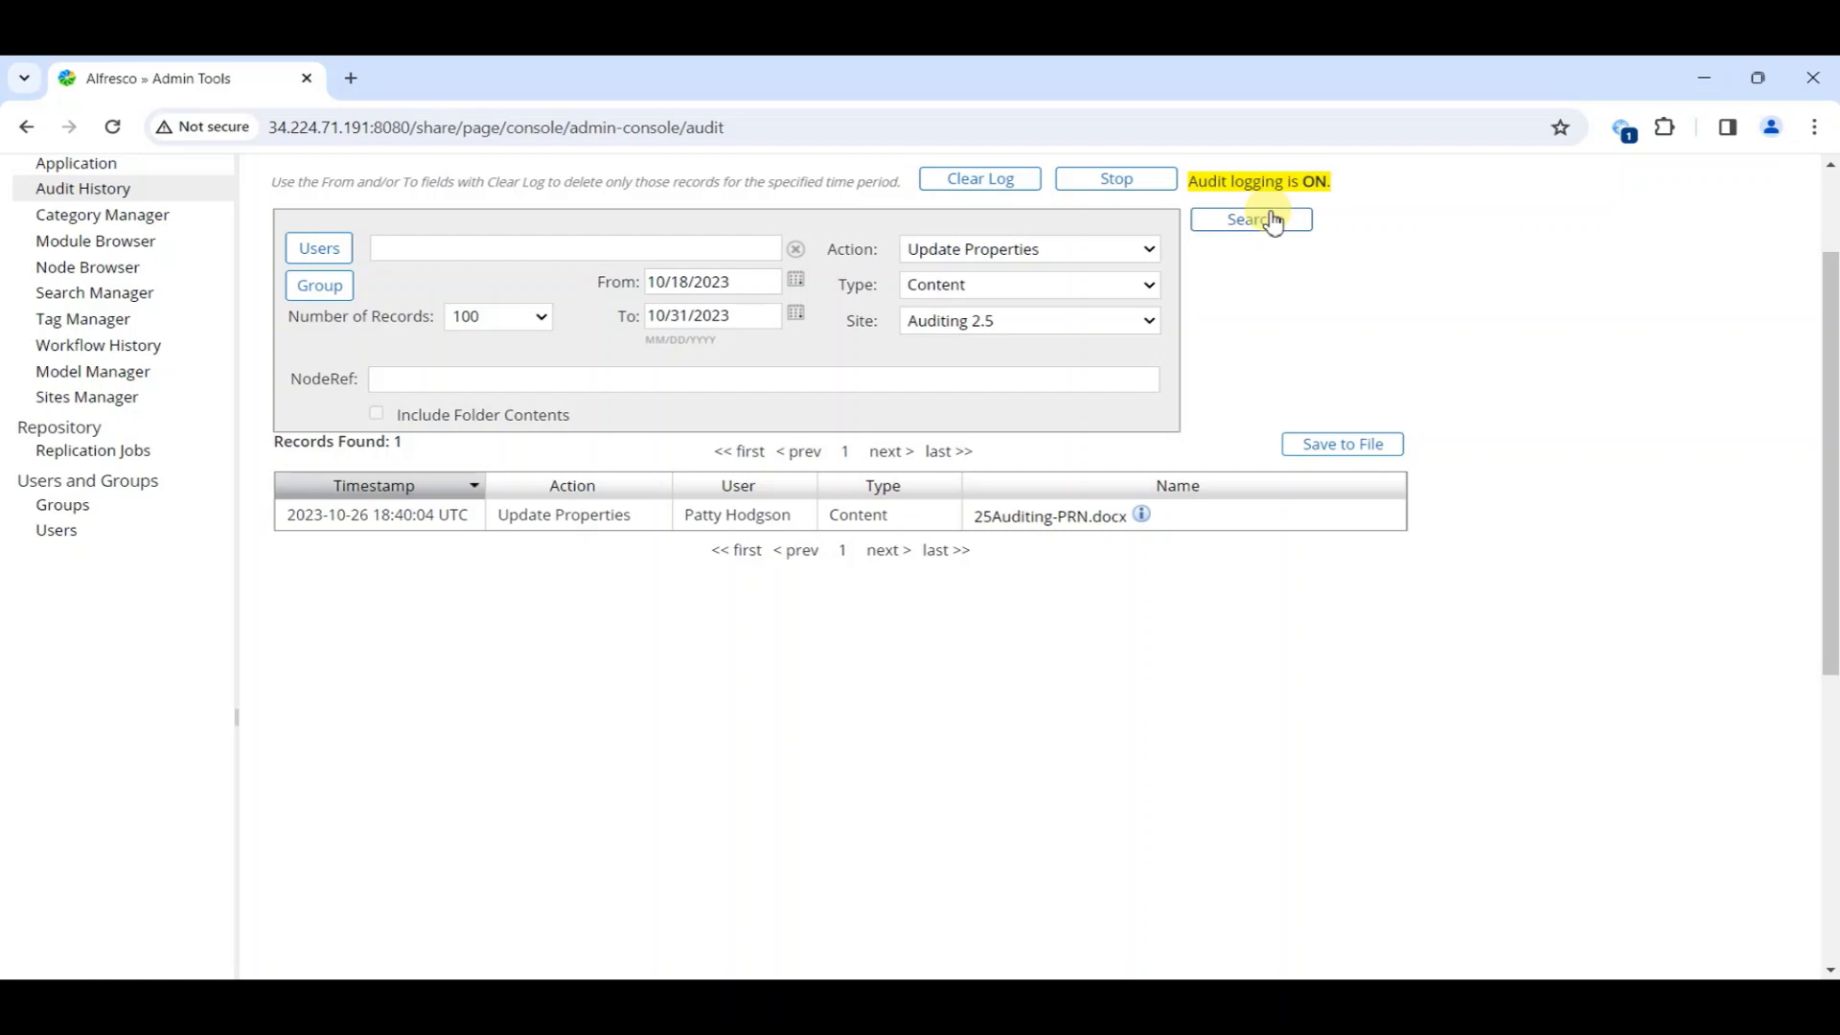
Open 25Auditing-PRN.docx from the audit record and copy its workspace://SpacesStore node reference from the page address
left_click(1117, 519)
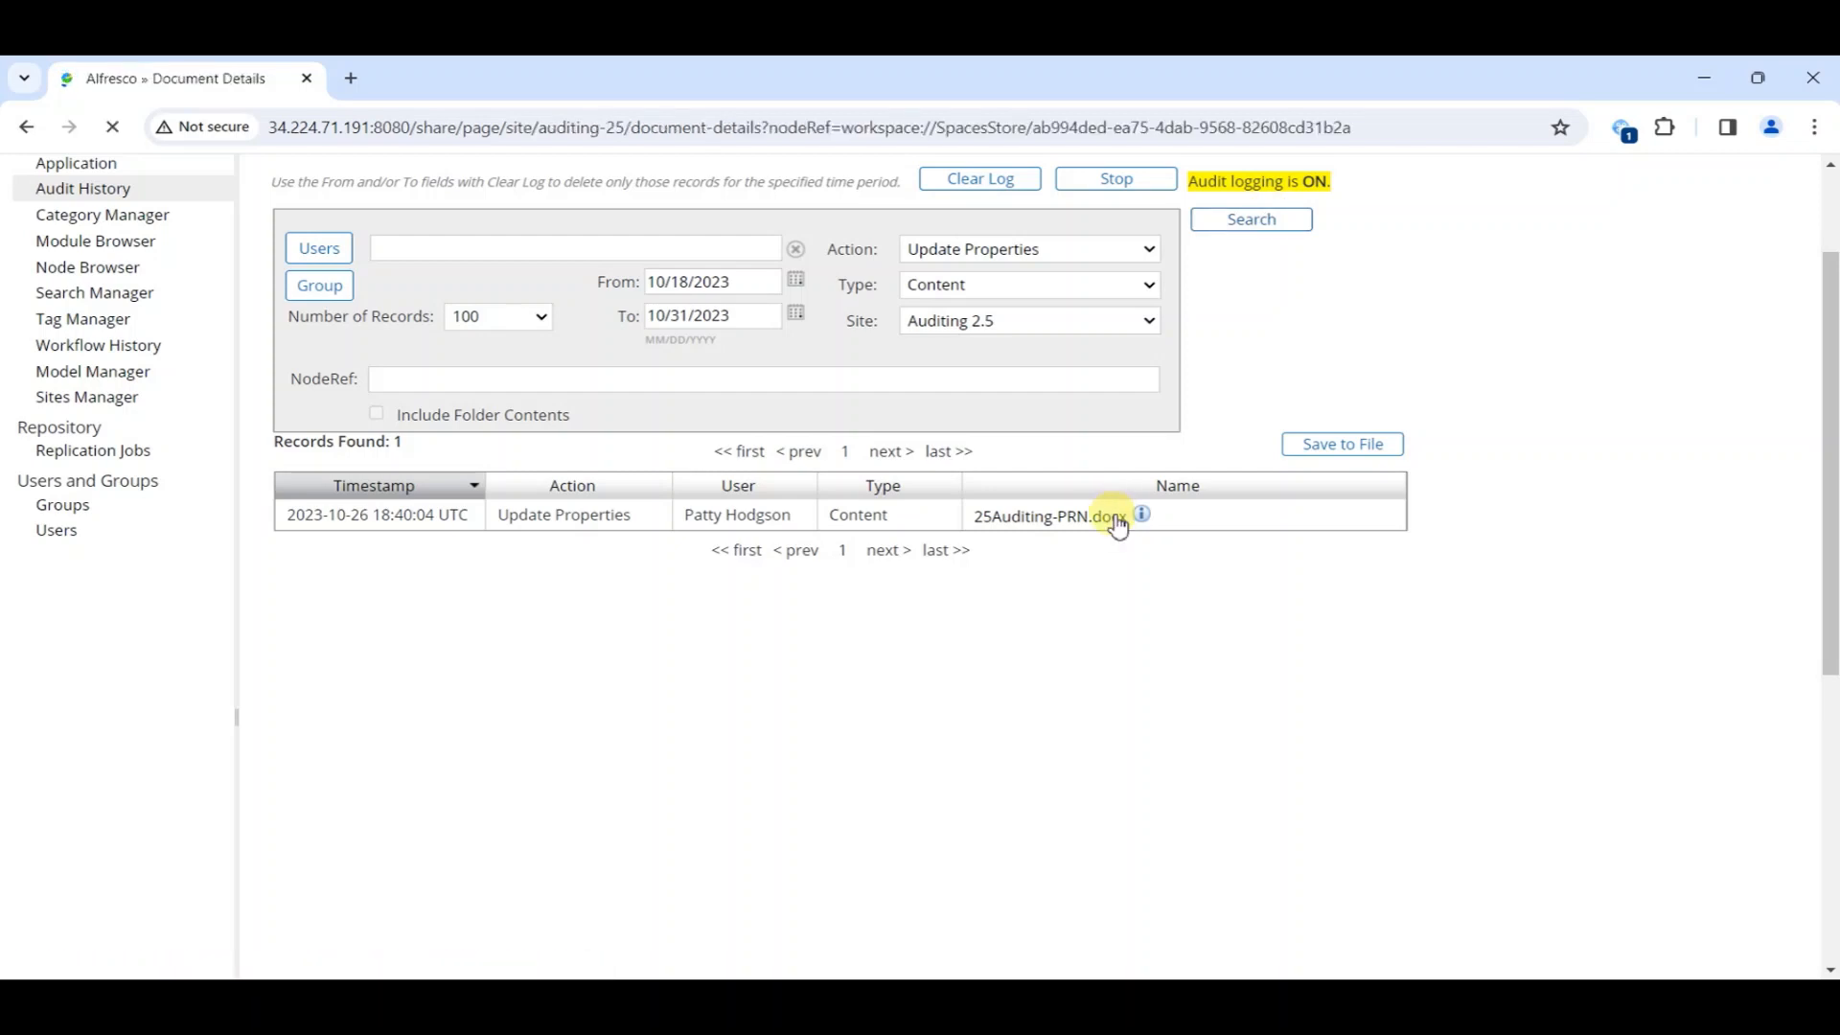
left_click_drag(1364, 131, 843, 96)
key("ctrl+c")
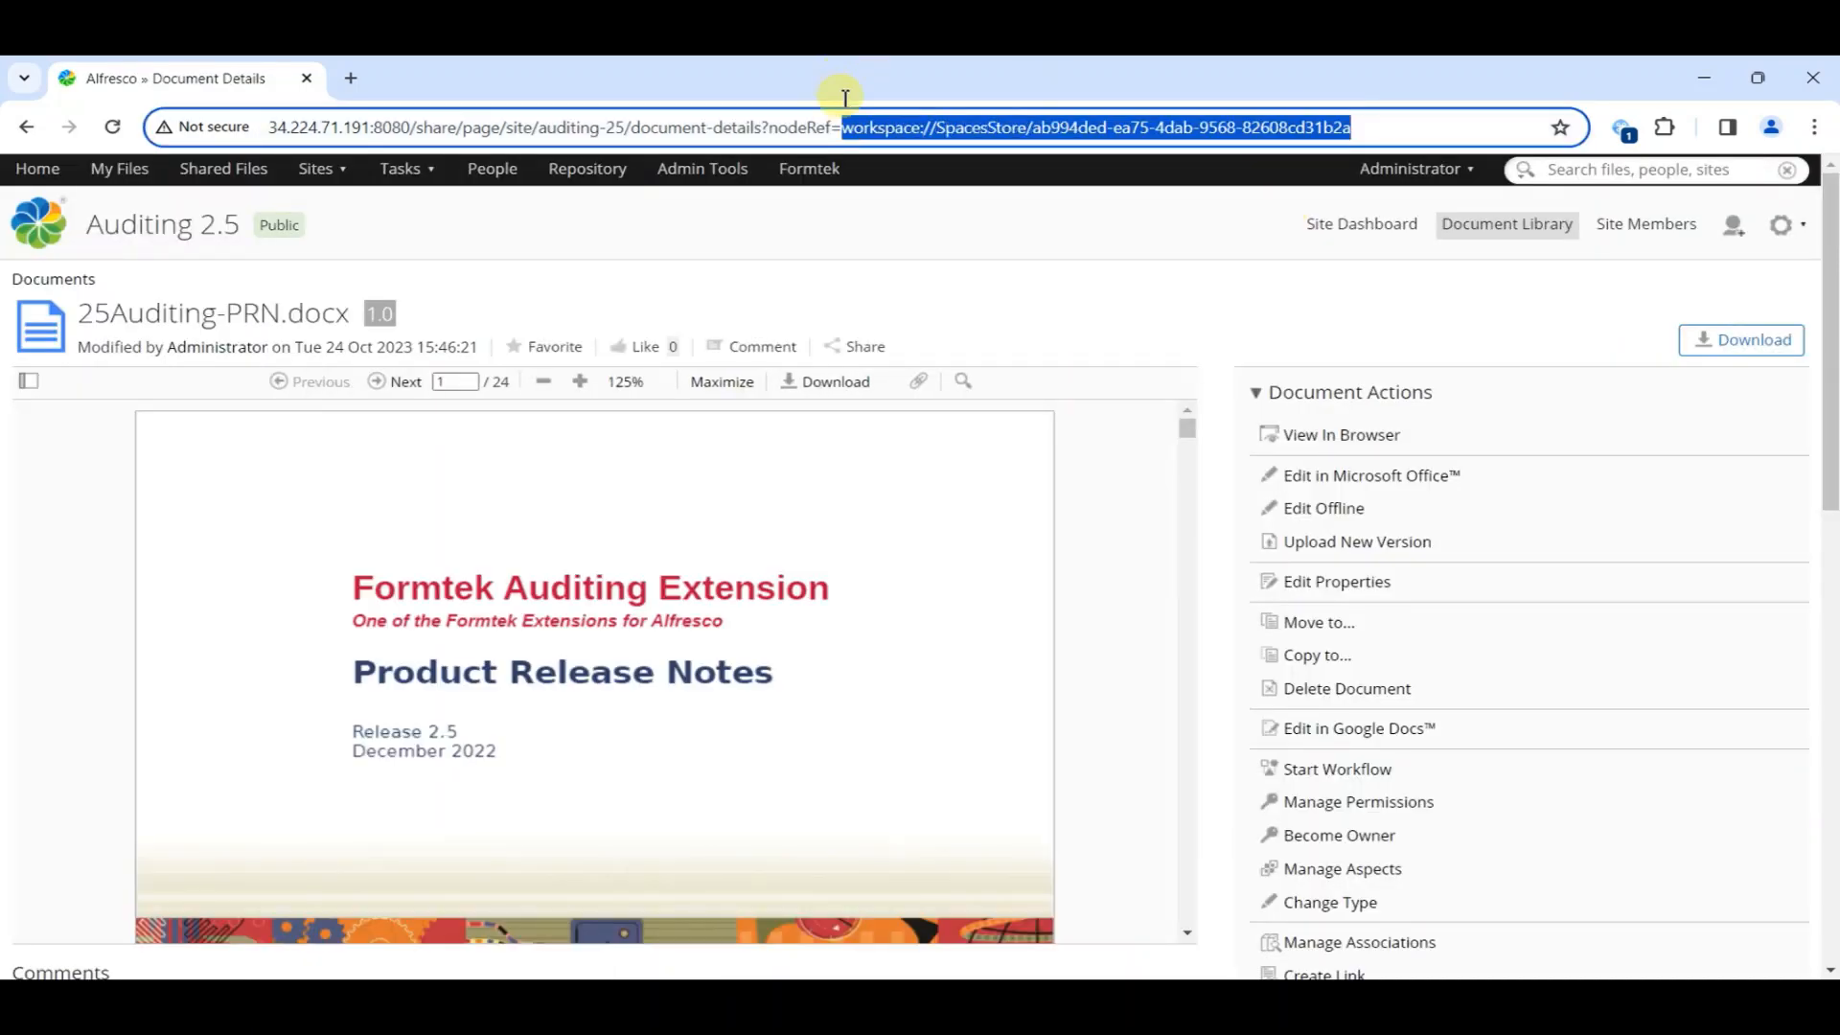
Return to Audit History, search by the copied document node reference in NodeRef and look through the records
left_click(686, 177)
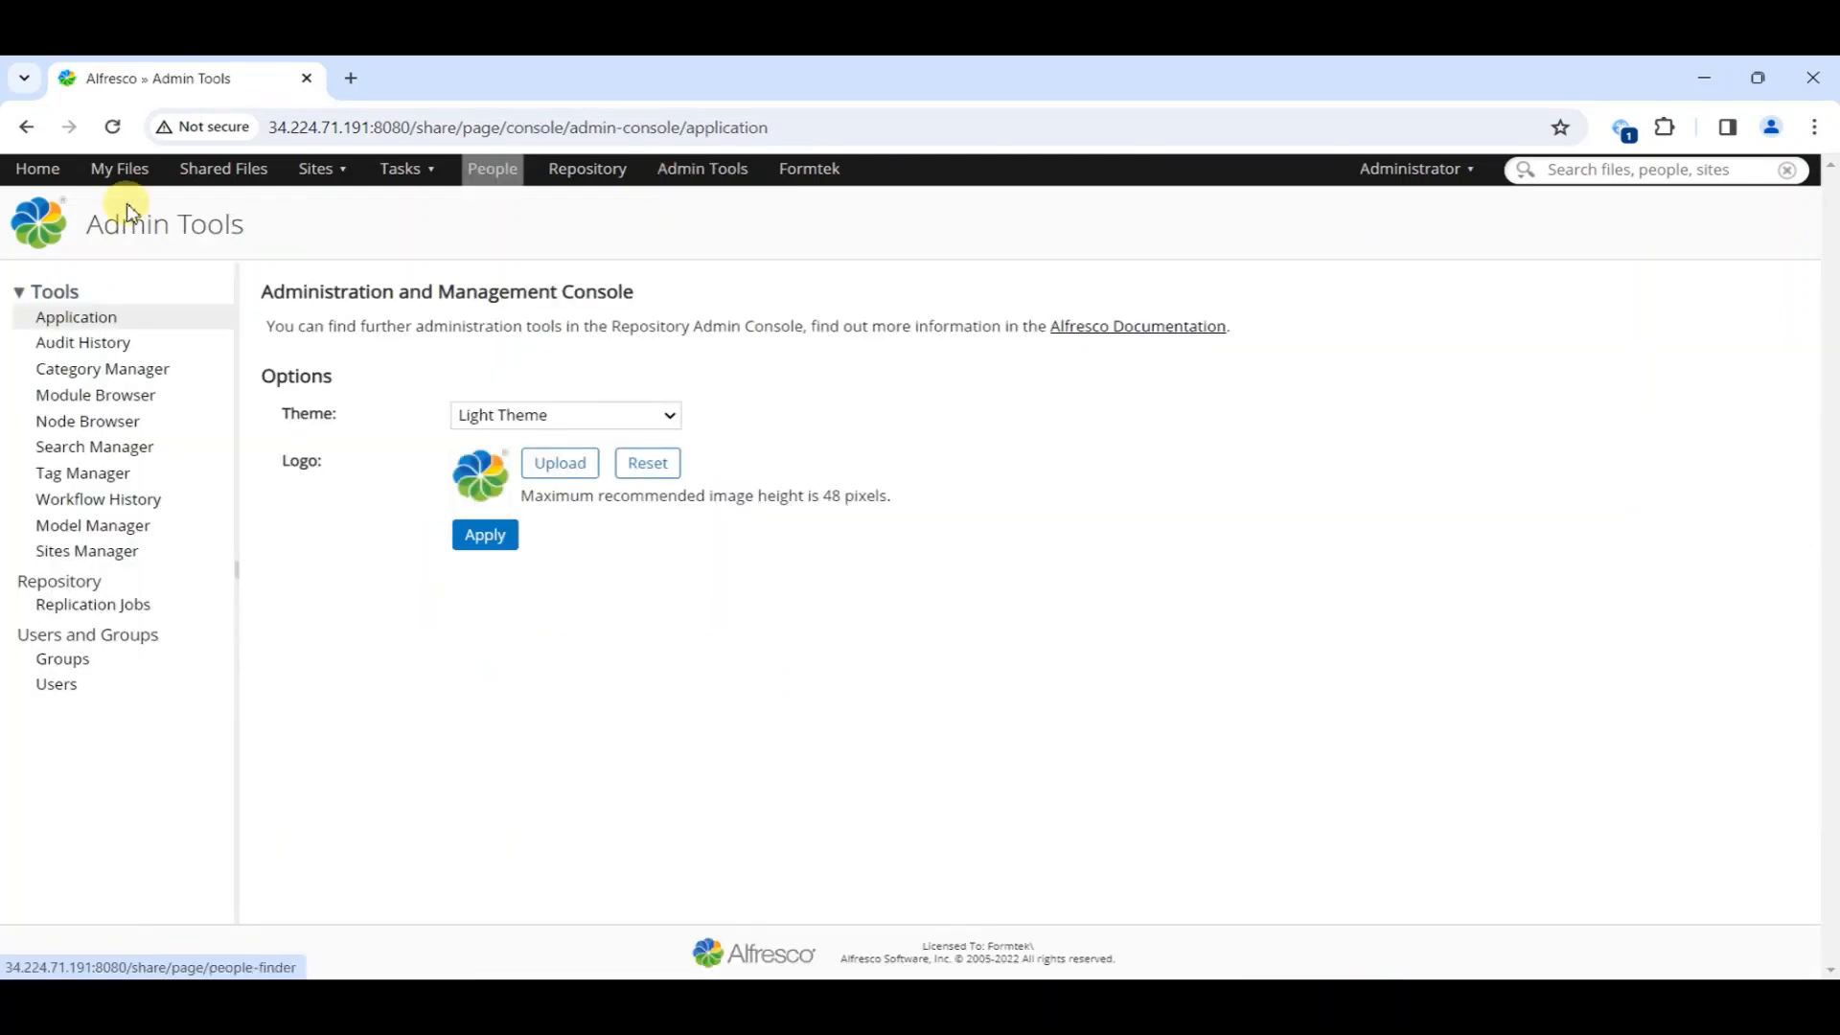
left_click(50, 344)
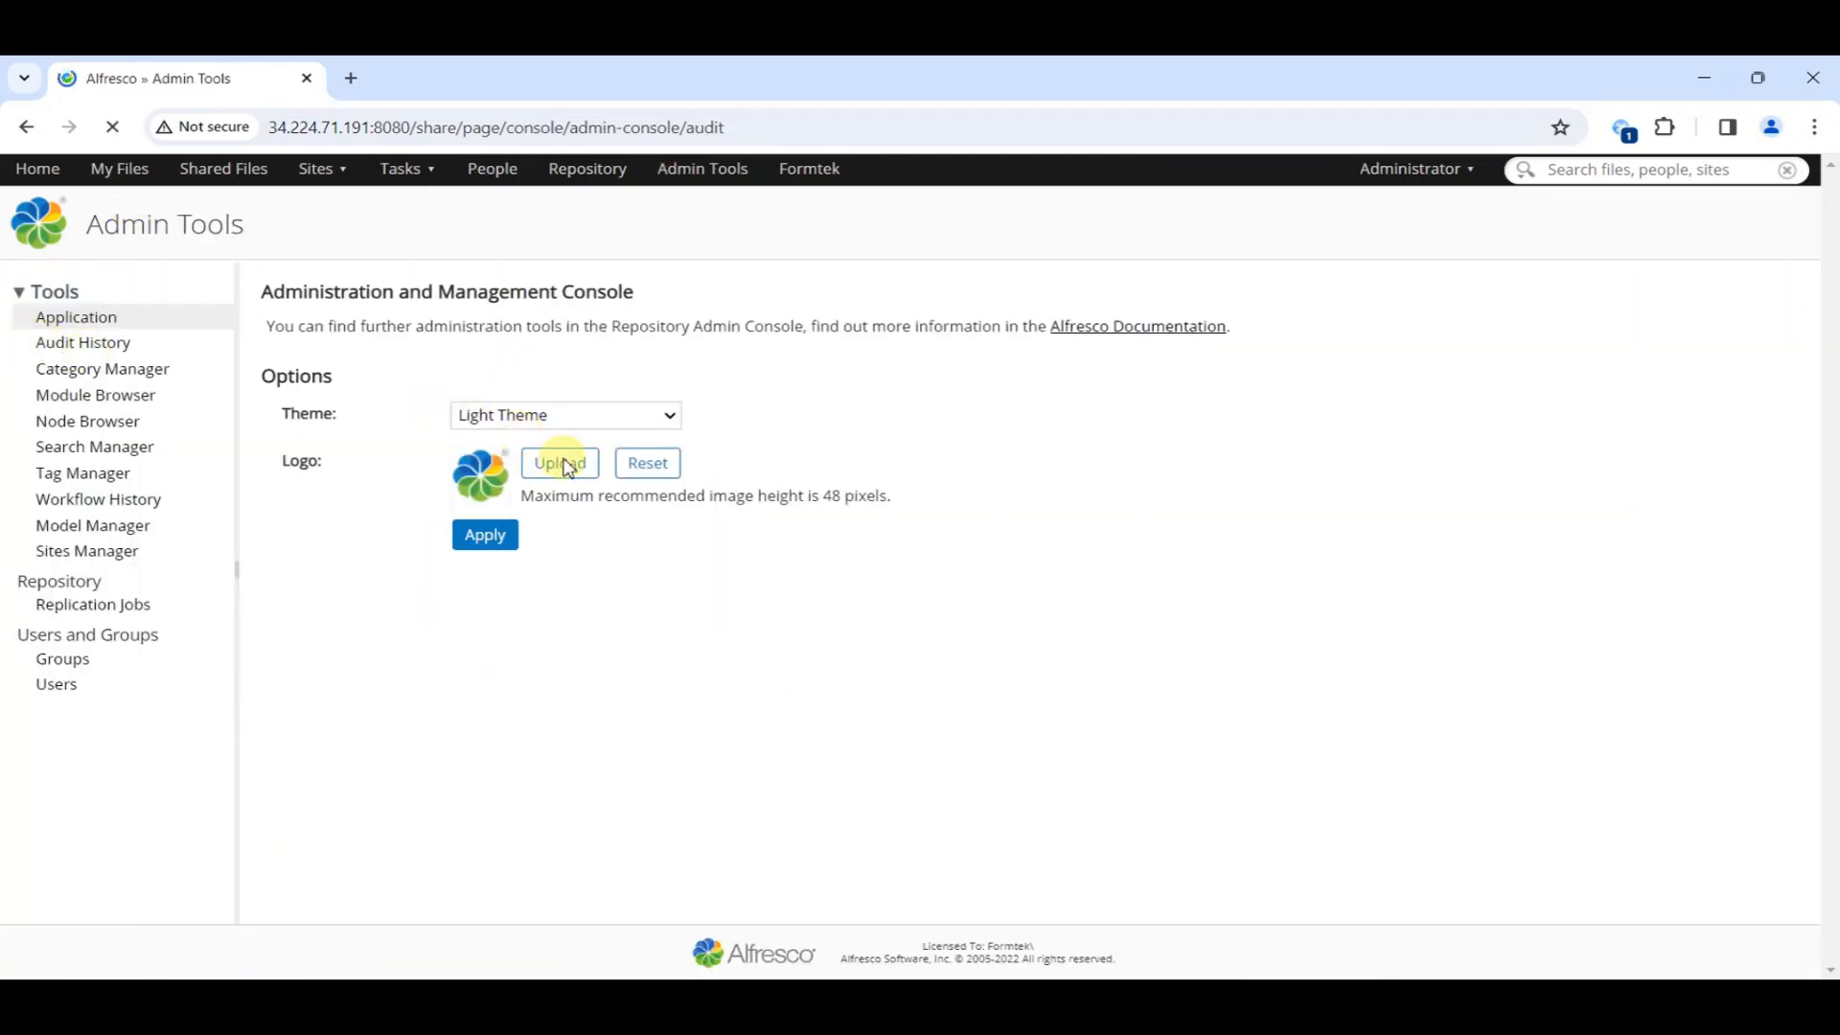
left_click(587, 534)
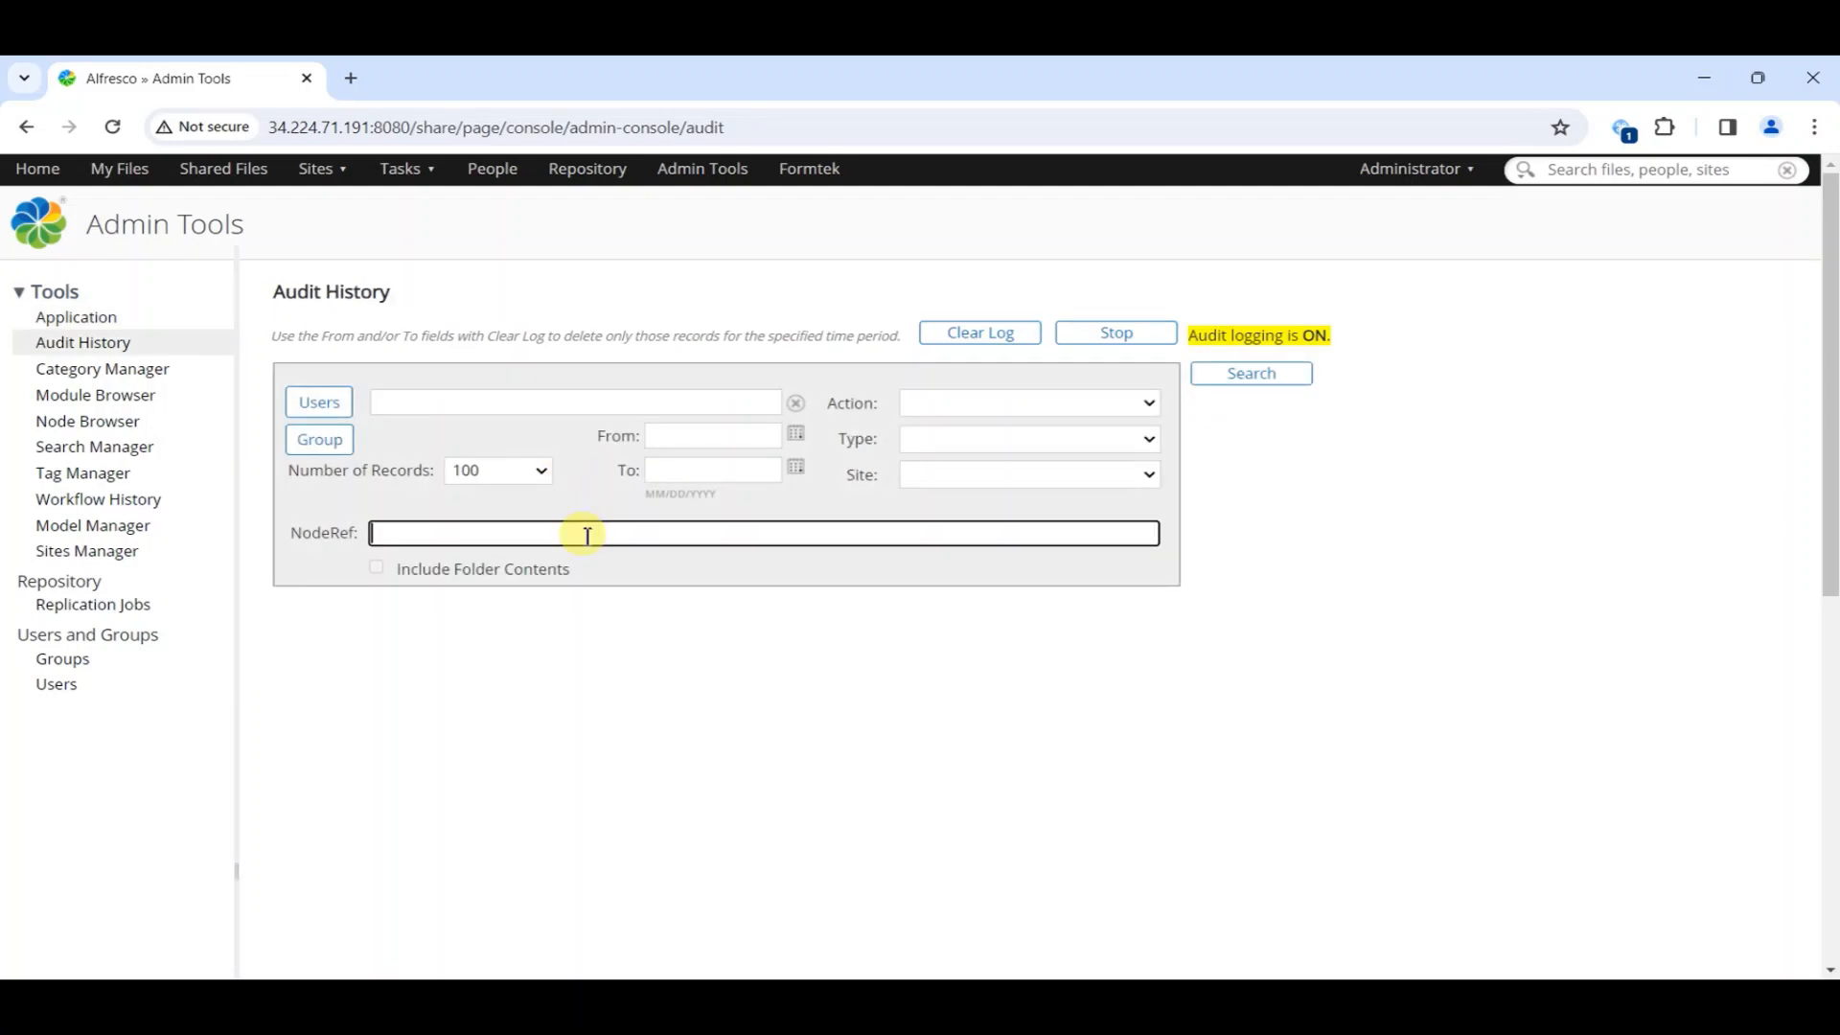
key("ctrl+v")
left_click(1263, 374)
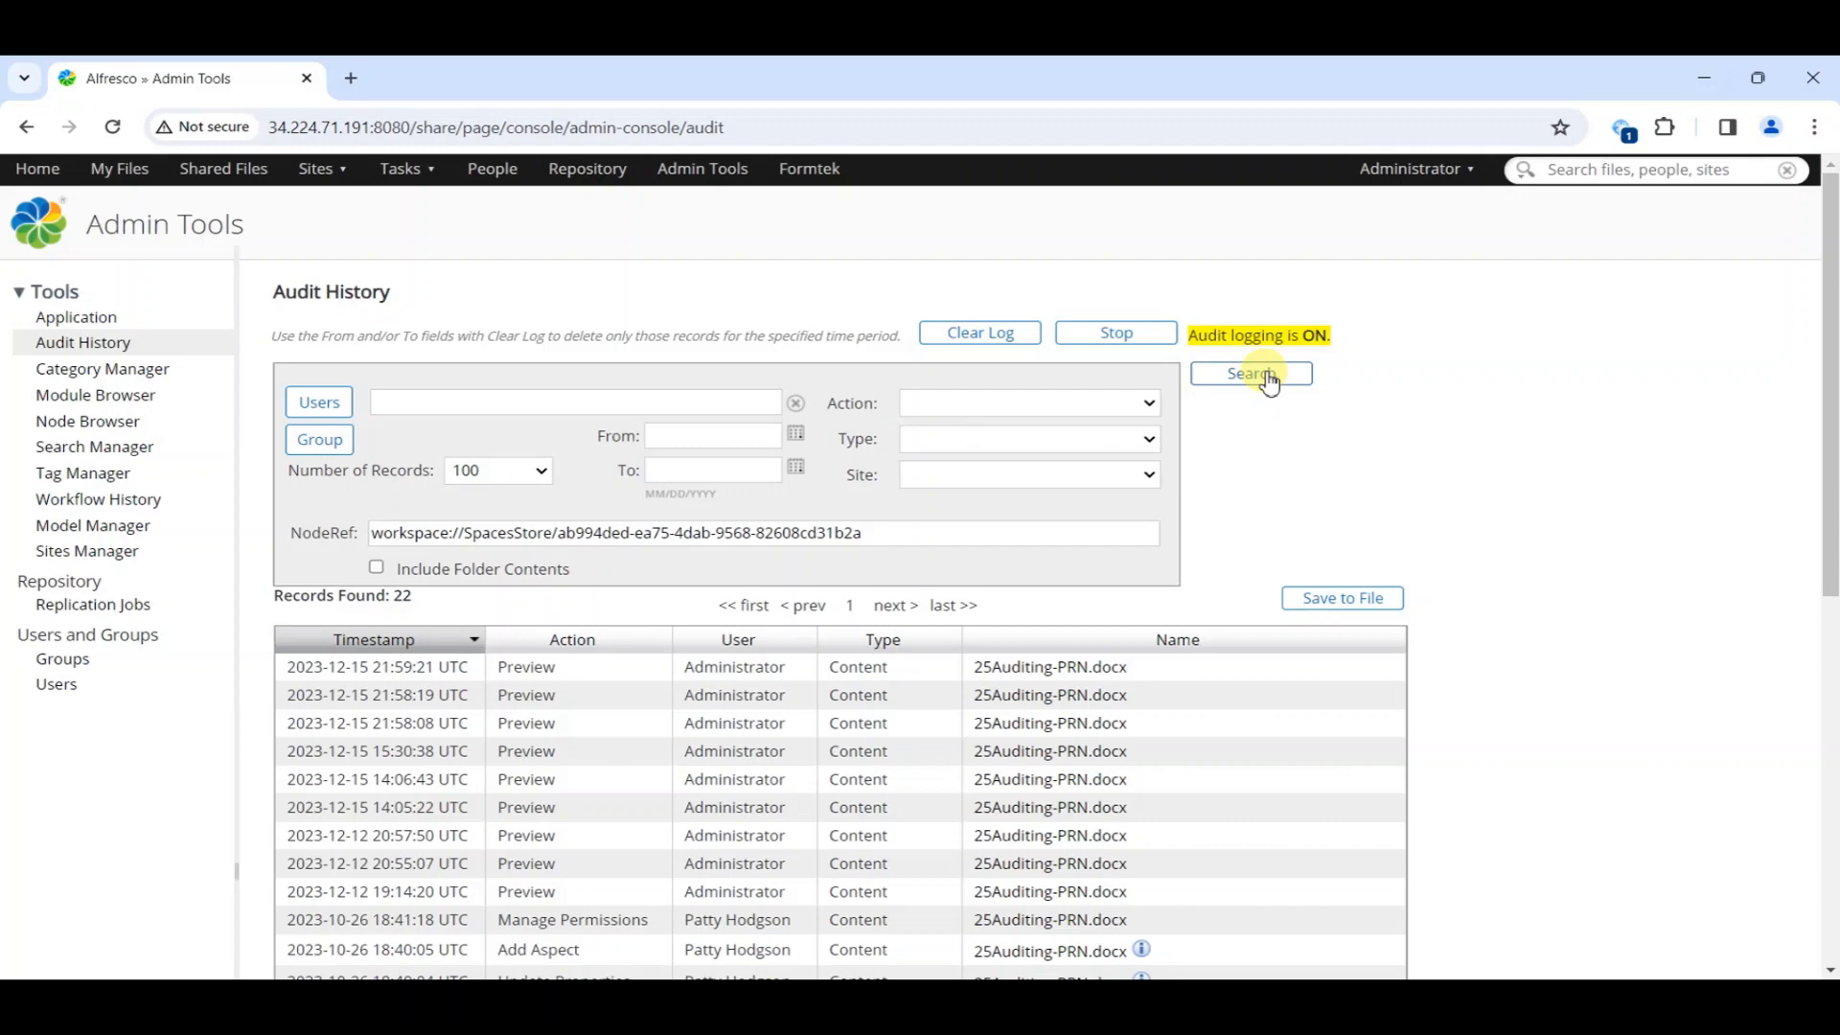
scroll(1274, 383, "down", 3)
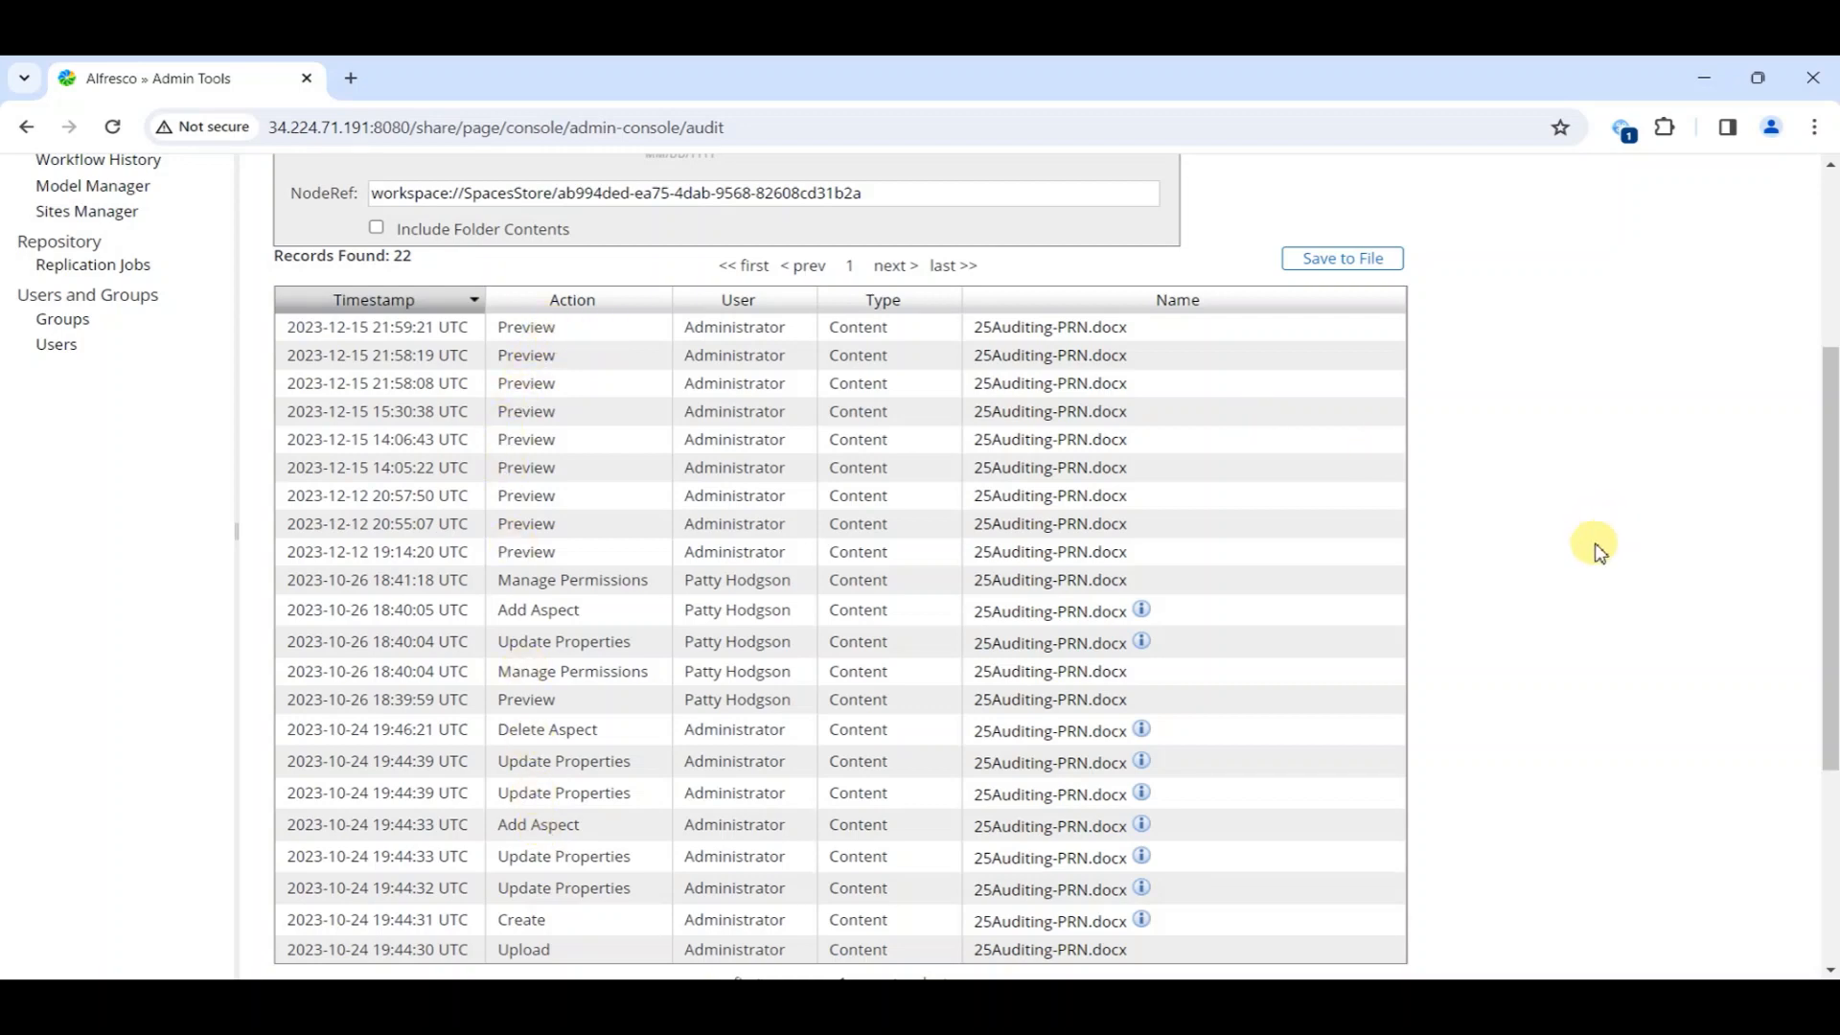
scroll(1553, 562, "up", 3)
scroll(1555, 565, "up", 1)
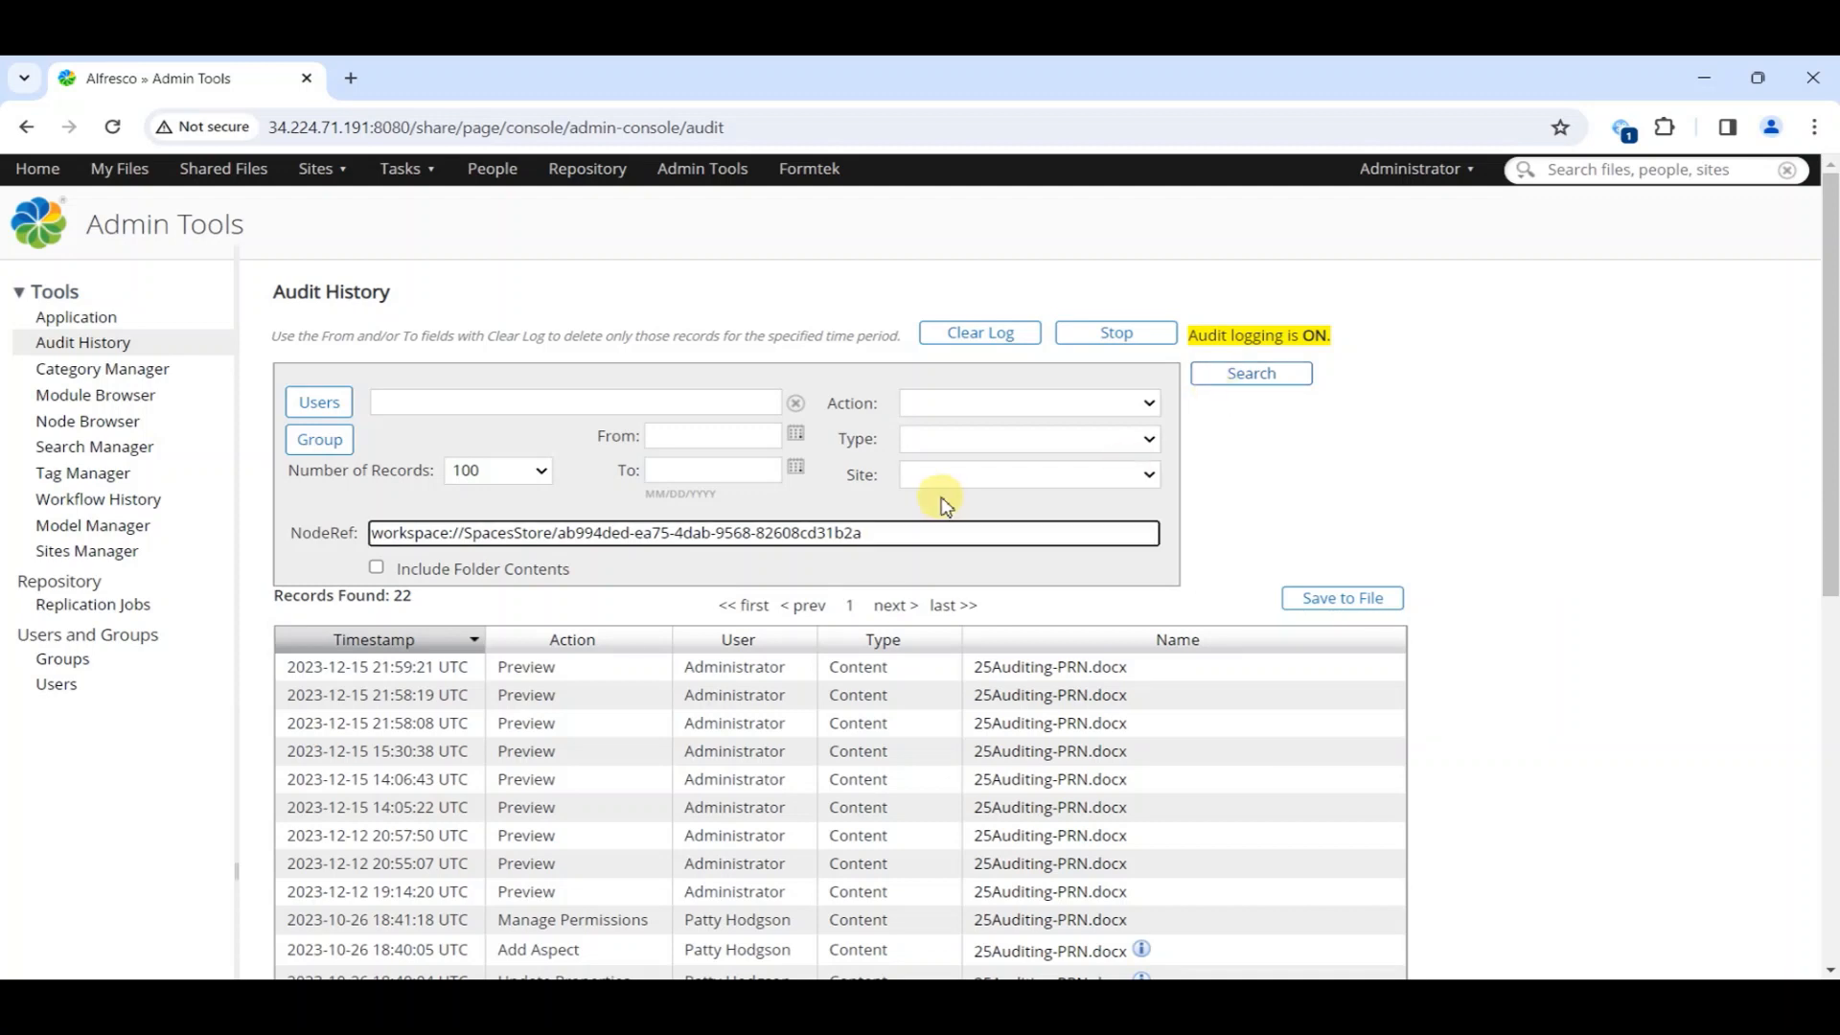
Cut the node reference out of NodeRef, set the Type filter to Folder and run the audit search
left_click_drag(949, 530, 307, 513)
key("ctrl+c")
key("BackSpace")
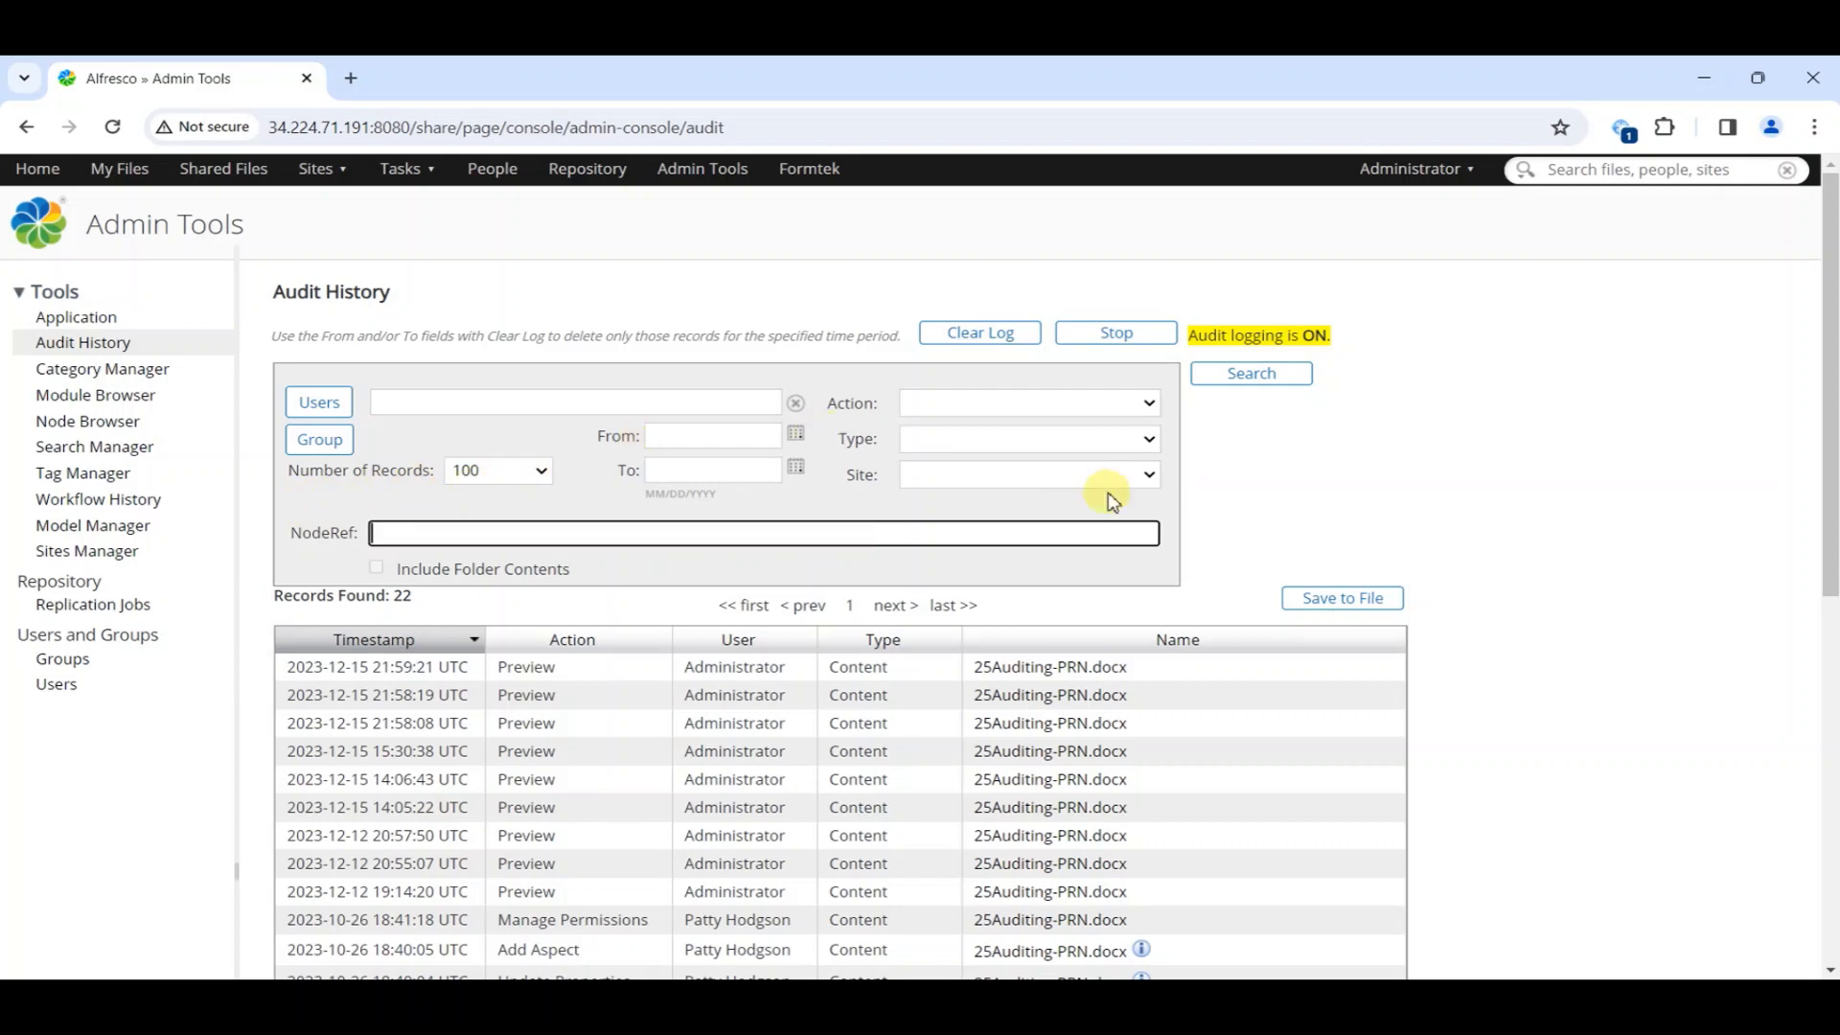
left_click(992, 439)
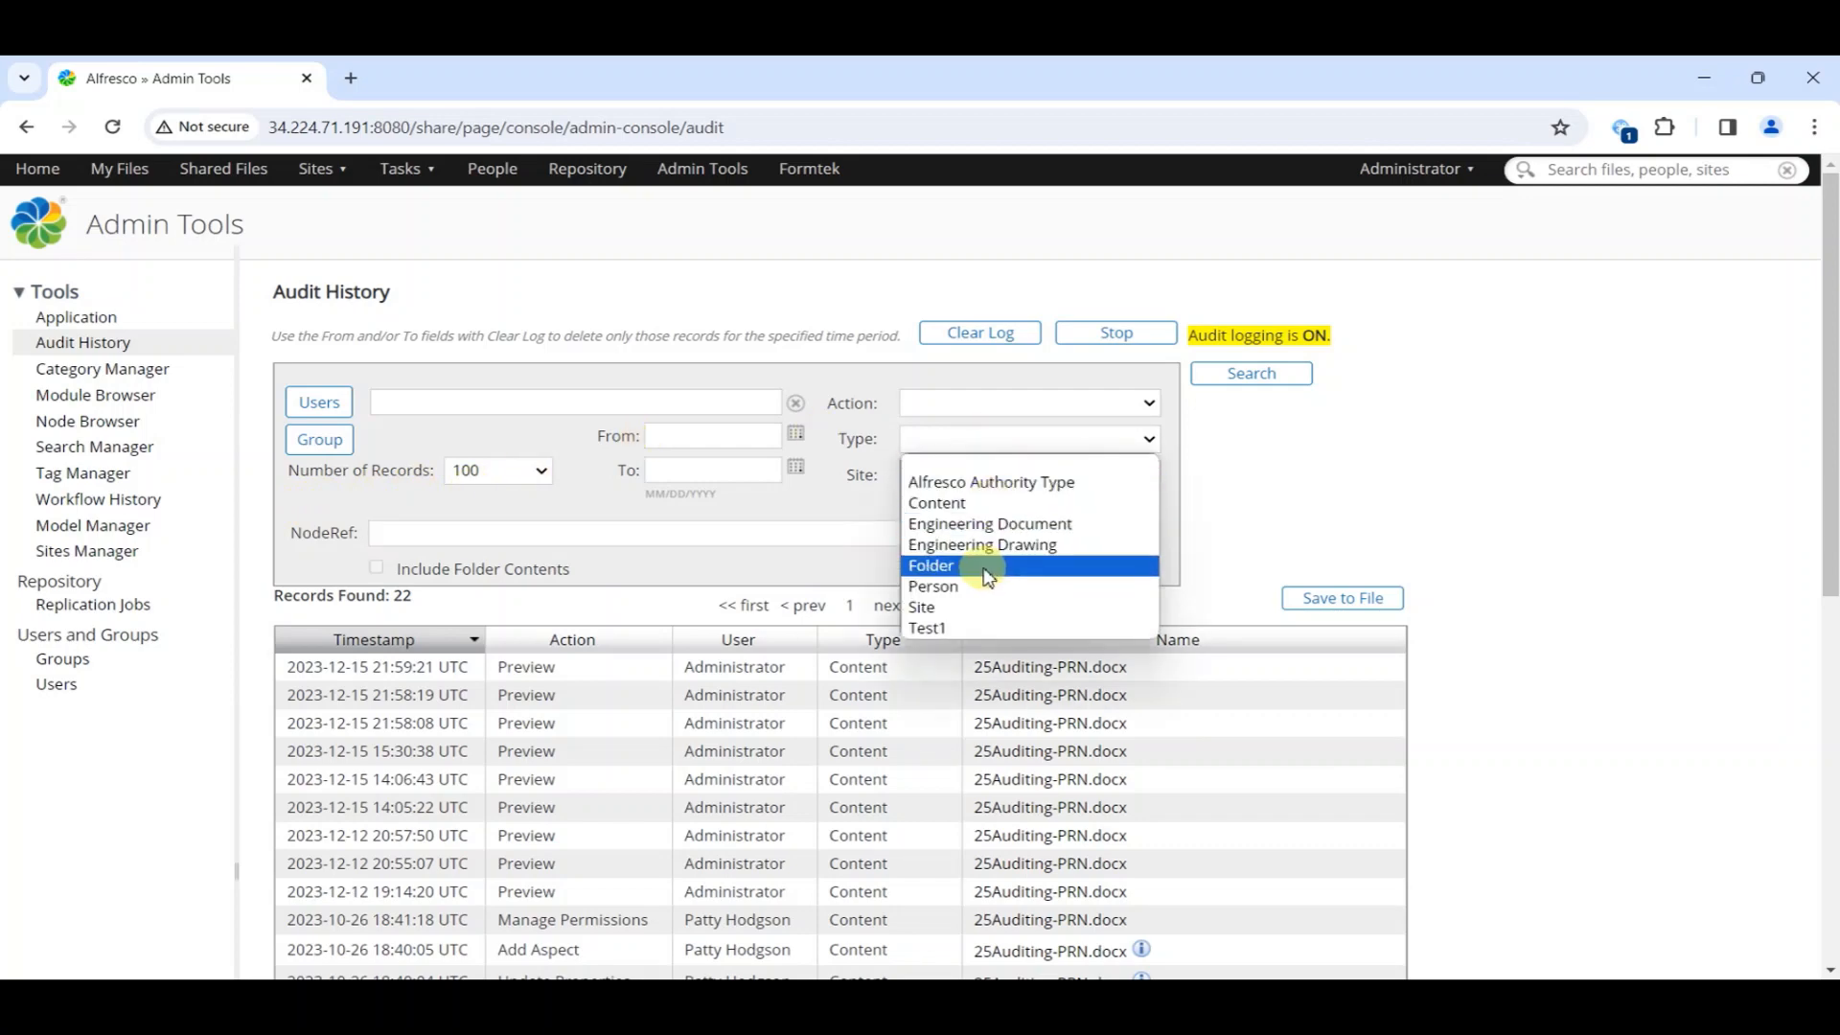
left_click(987, 566)
left_click(1251, 375)
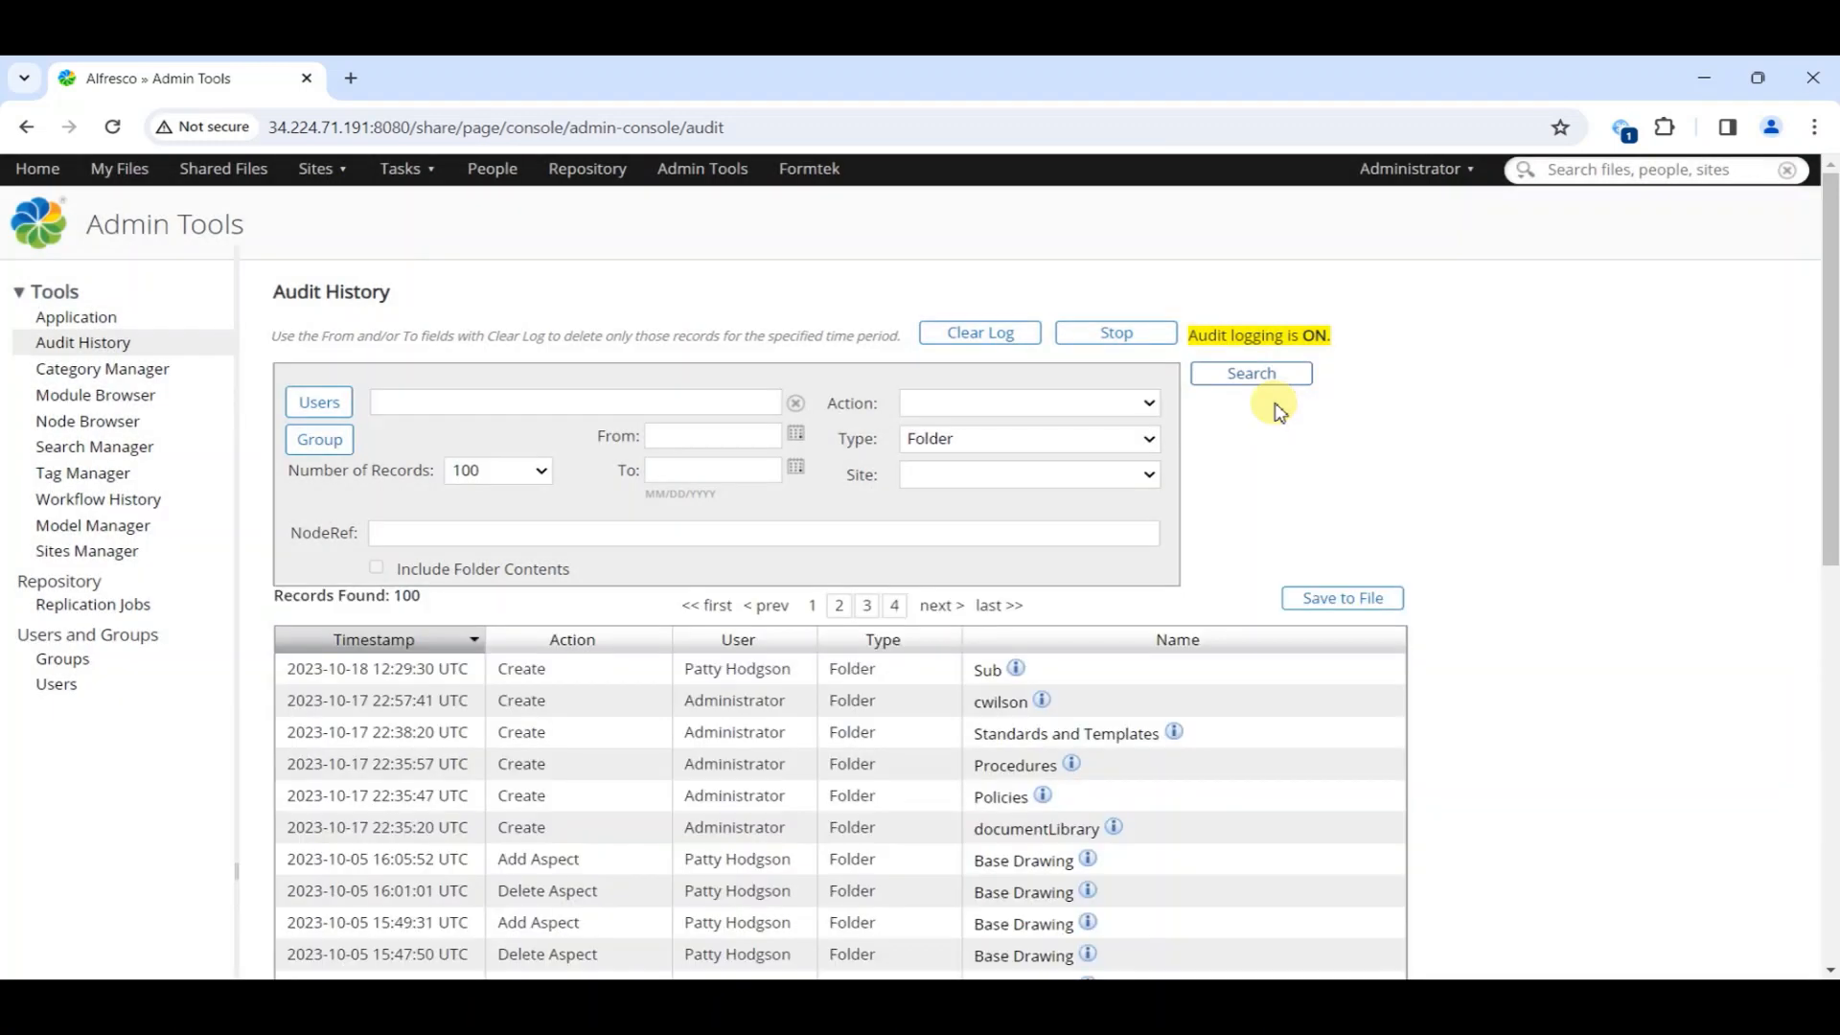
Paste the document's node reference back into NodeRef and copy the sys:node-uuid value from the Policies folder's Create record details
left_click(884, 542)
key("ctrl+v")
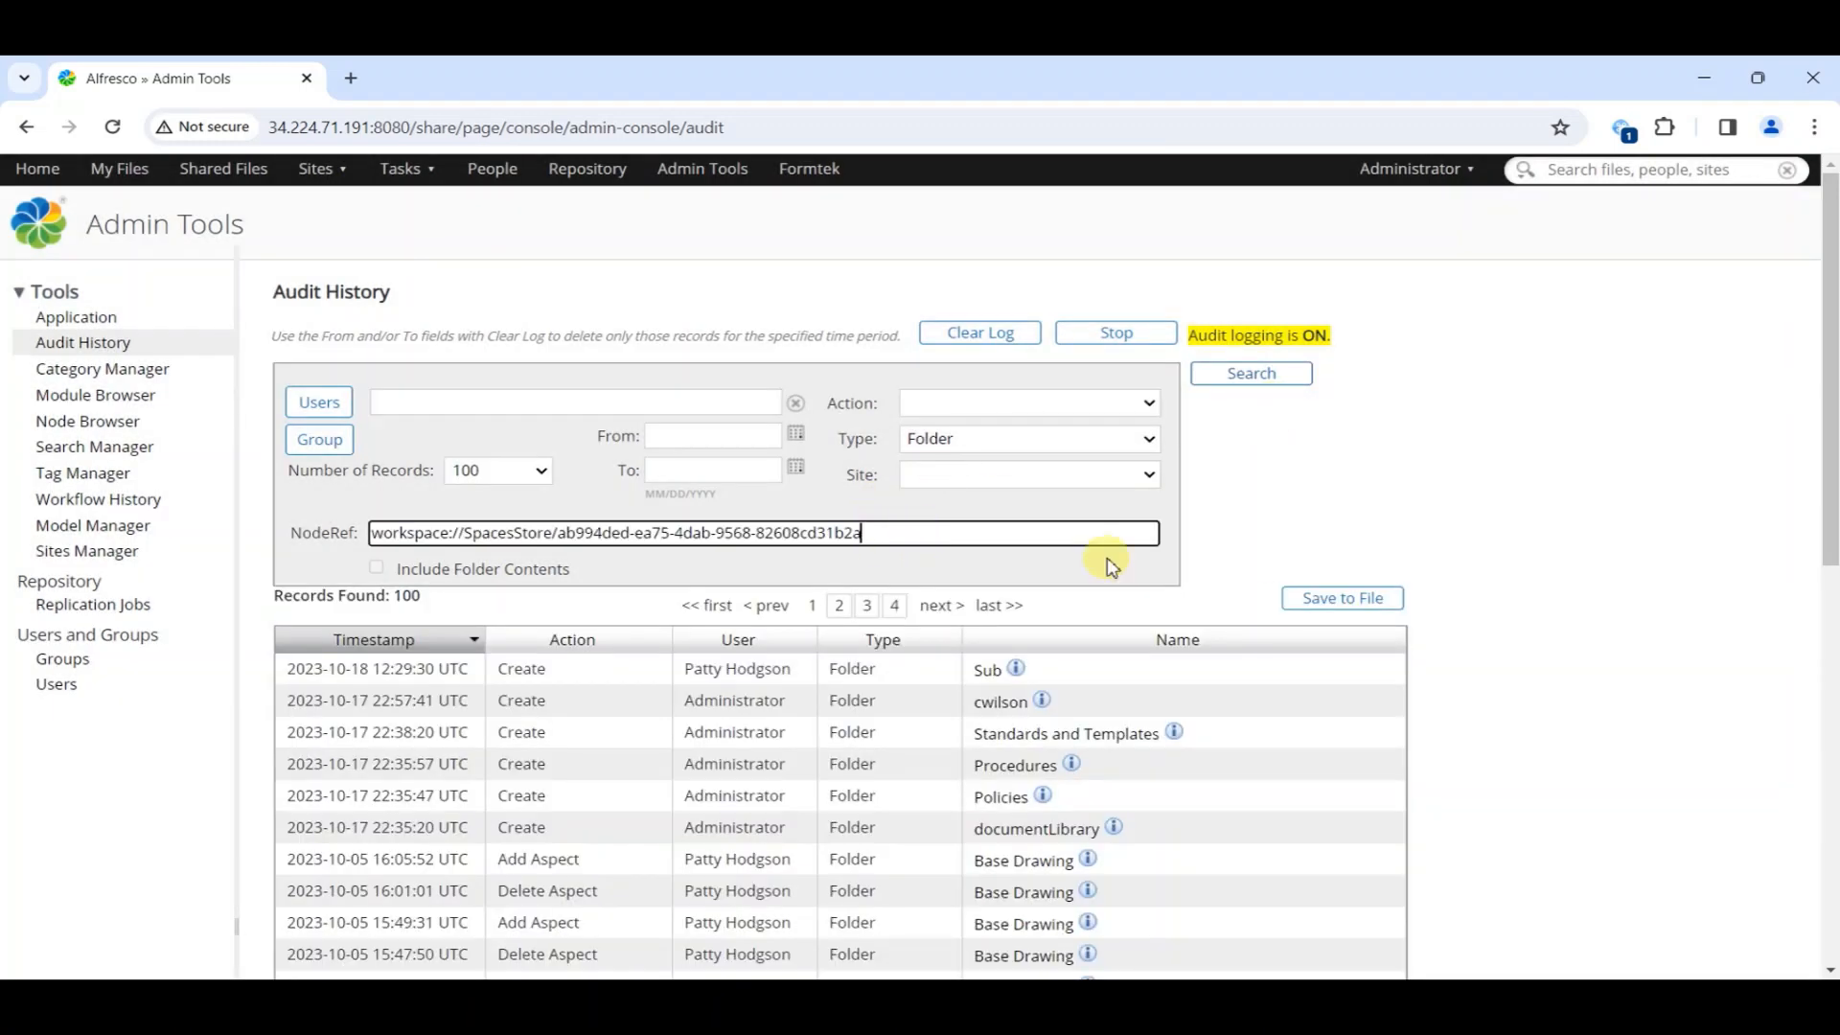
left_click(1043, 795)
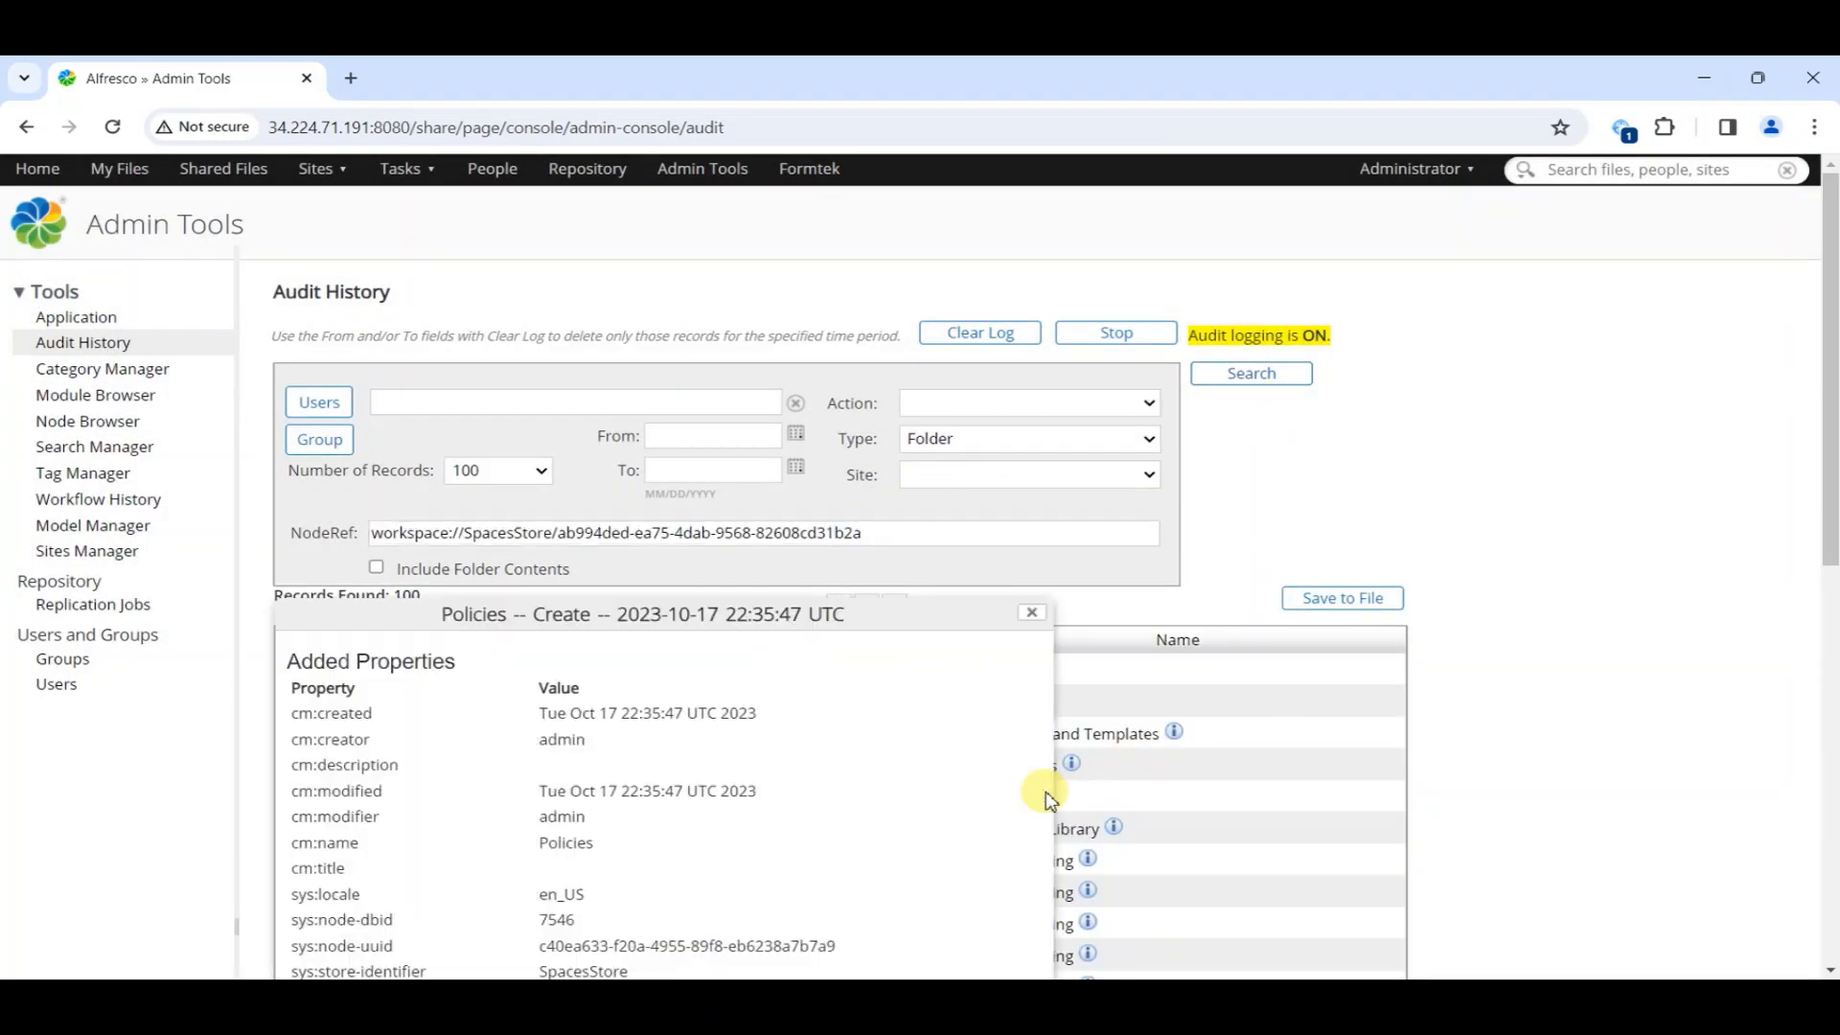
scroll(695, 921, "down", 4)
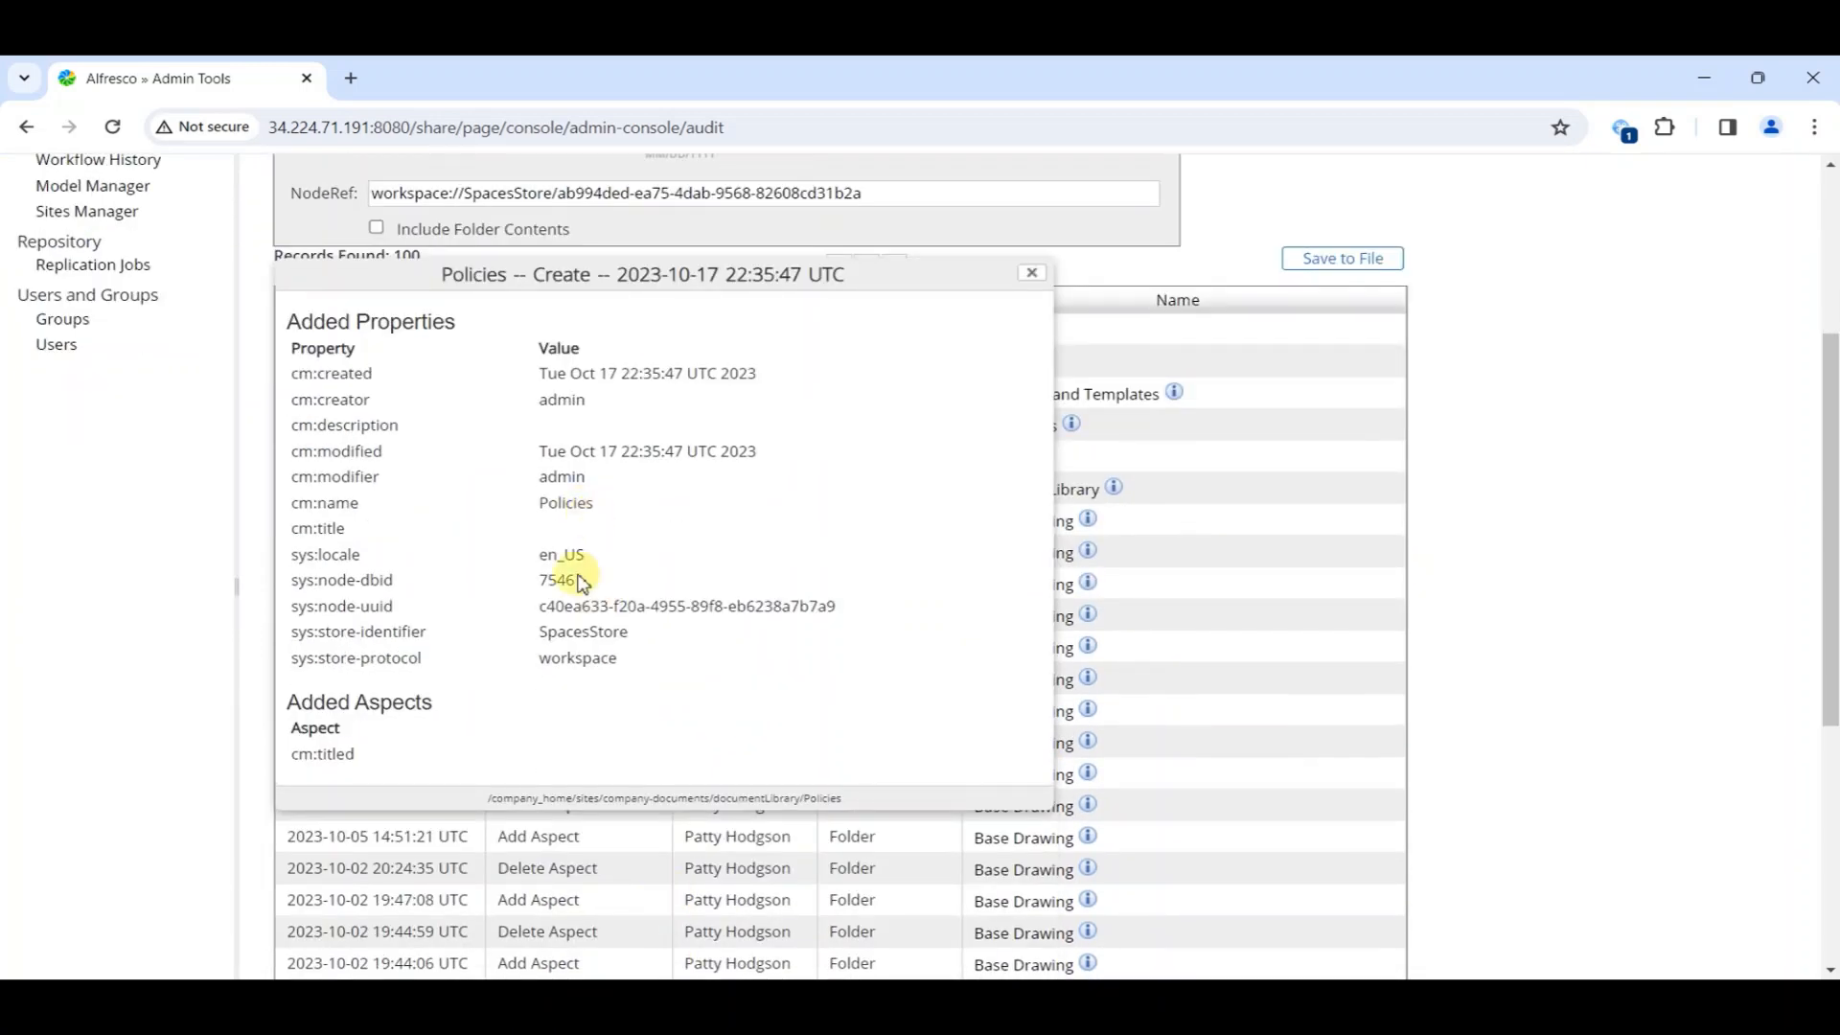
left_click_drag(538, 605, 839, 604)
key("ctrl+c")
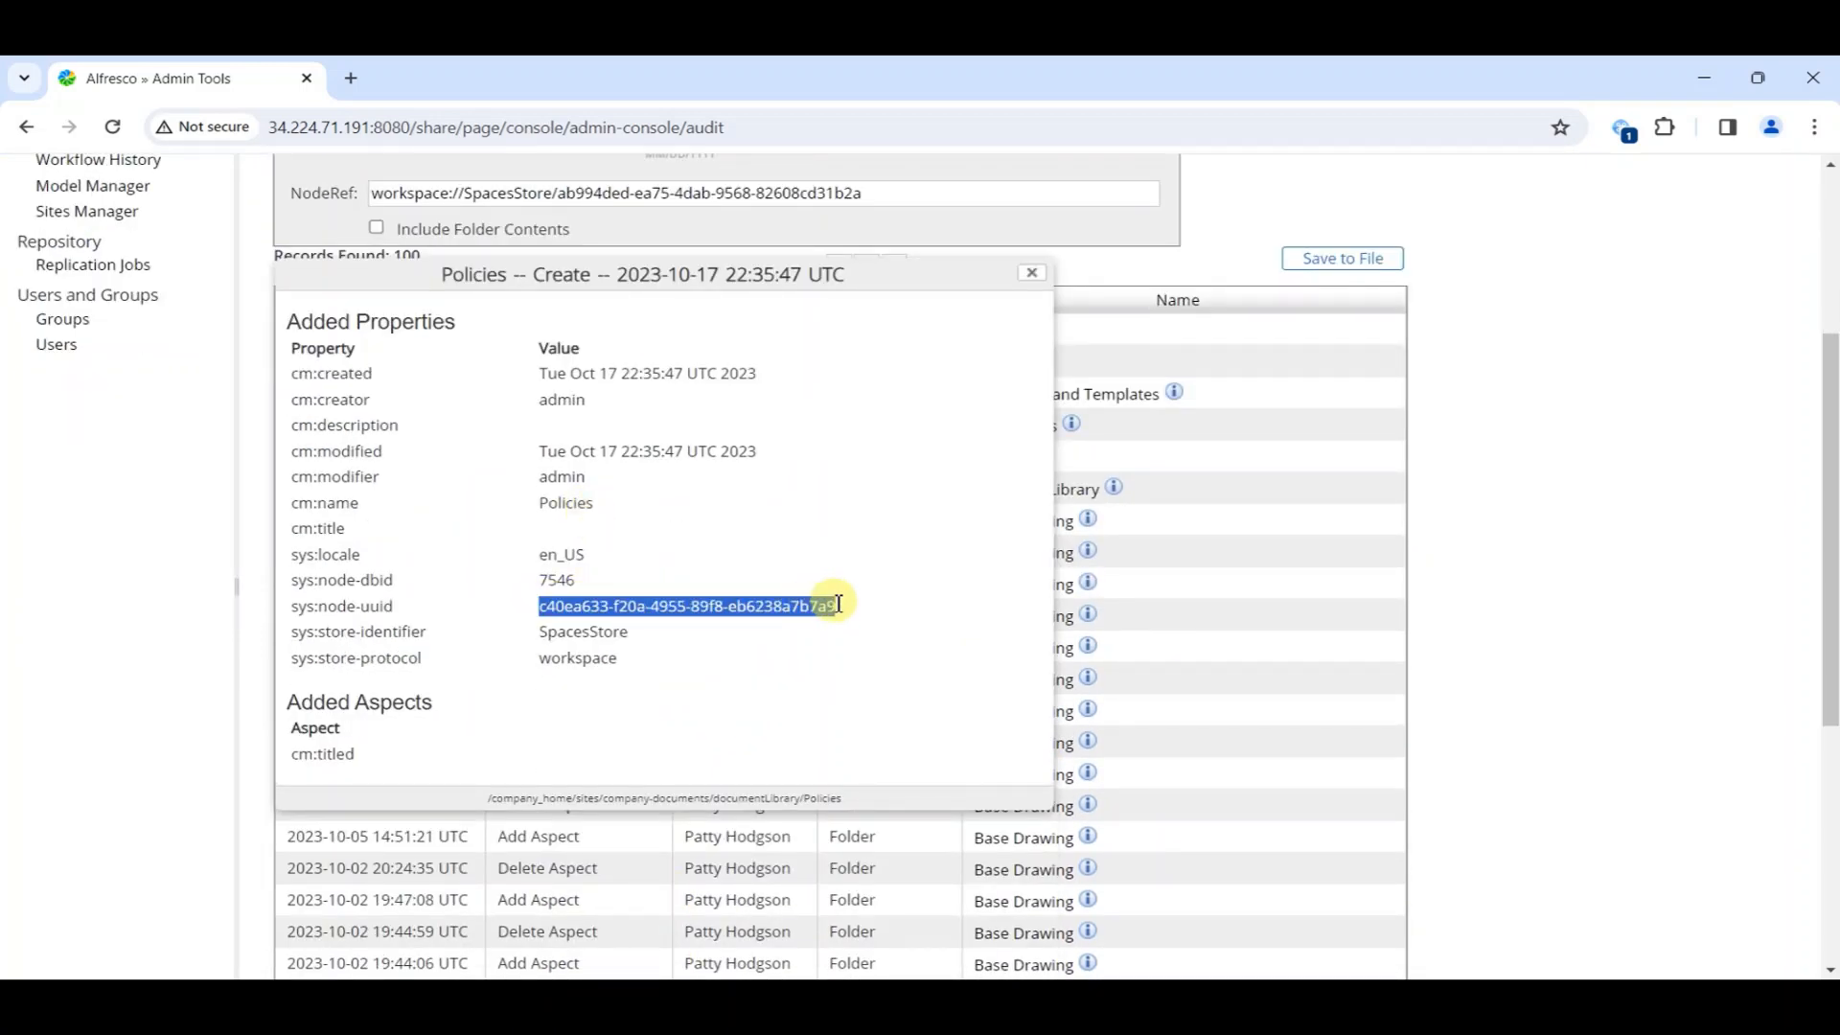
left_click(1037, 278)
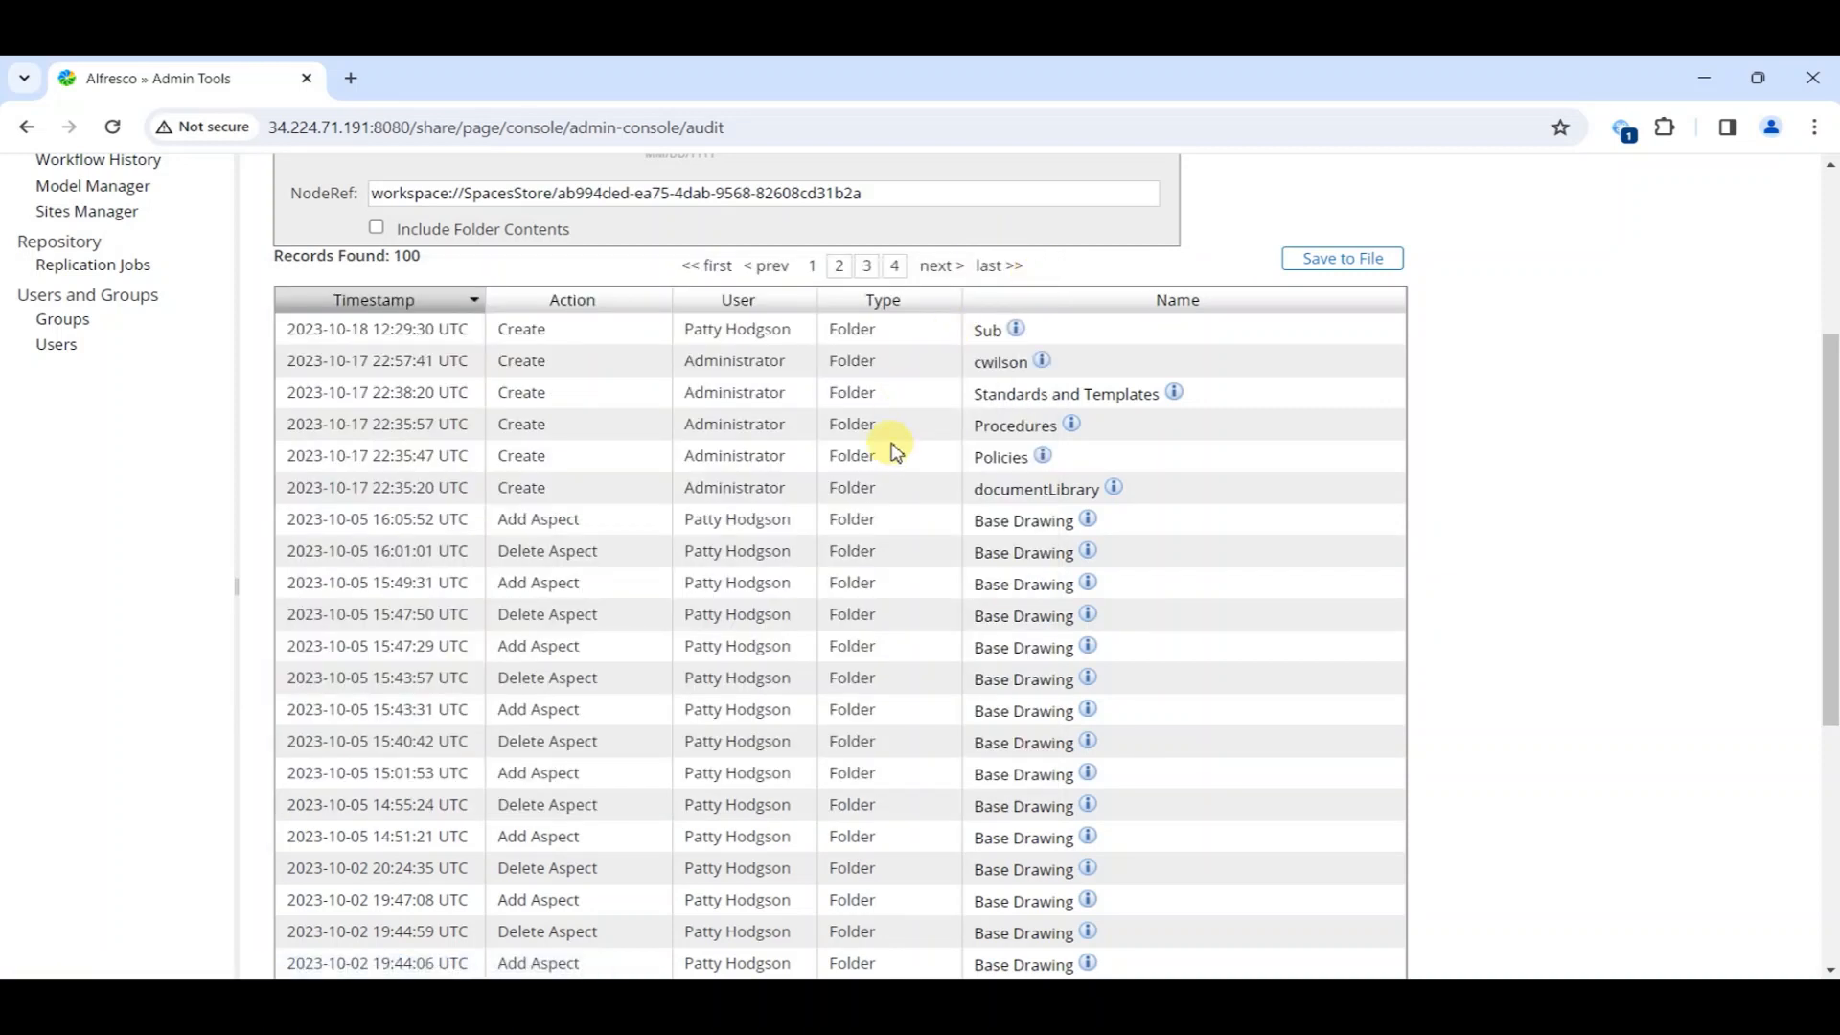
Replace the document ID in NodeRef with the copied Policies folder ID, keeping the workspace://SpacesStore/ prefix, and run the search
left_click(872, 193)
left_click_drag(871, 192, 565, 184)
key("ctrl+v")
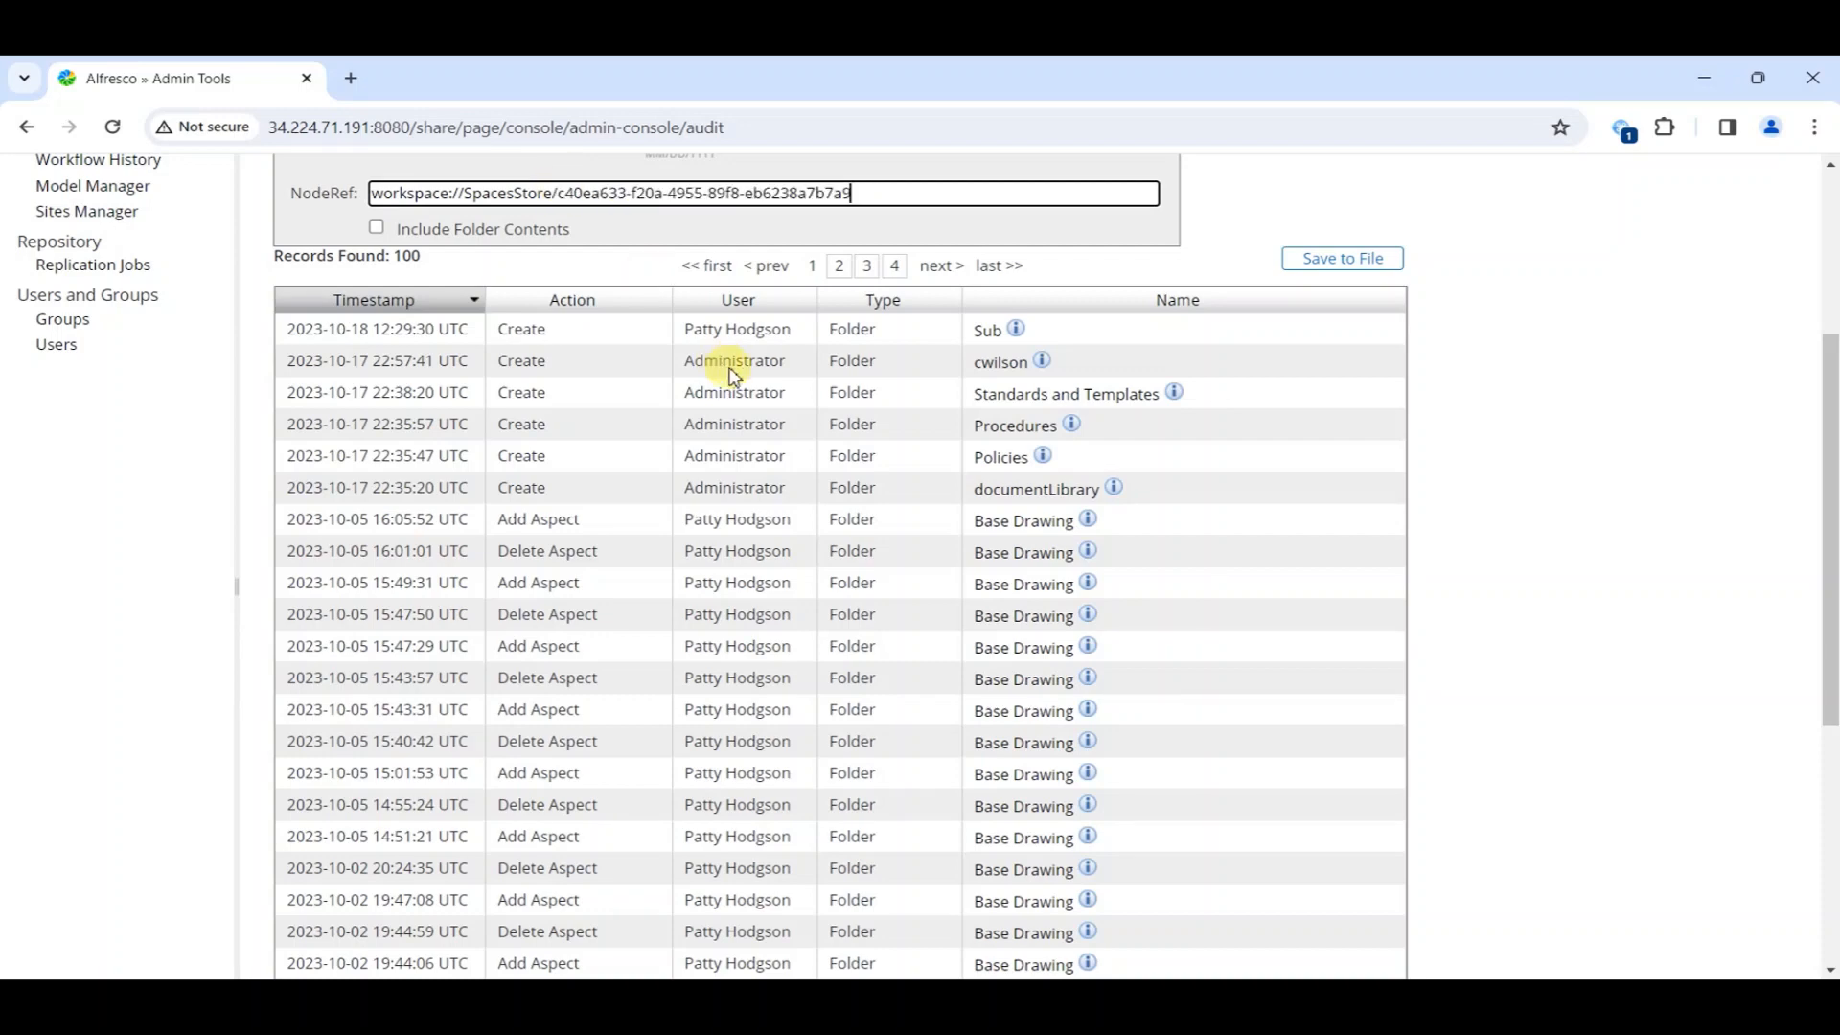
scroll(1224, 383, "up", 3)
left_click(1245, 376)
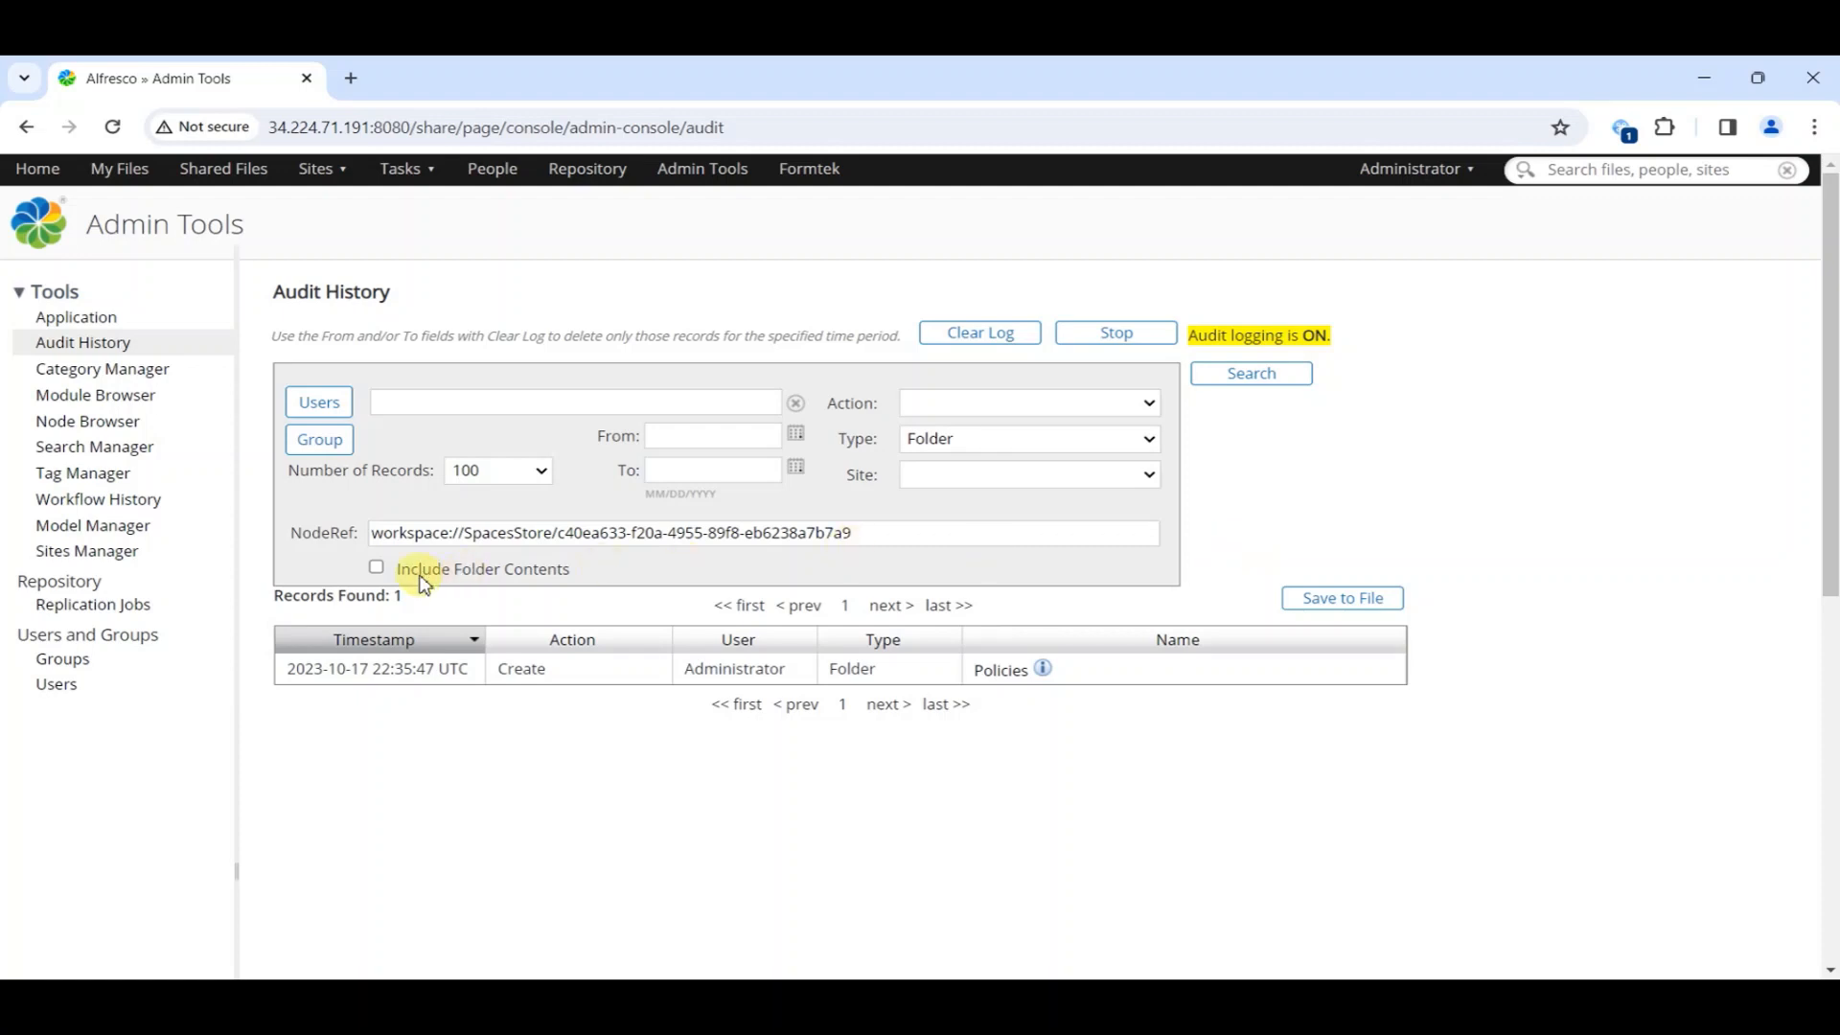
Include the folder contents for the Policies node reference, clear the Type filter, run the audit search and look through the records
left_click(377, 567)
left_click(1050, 441)
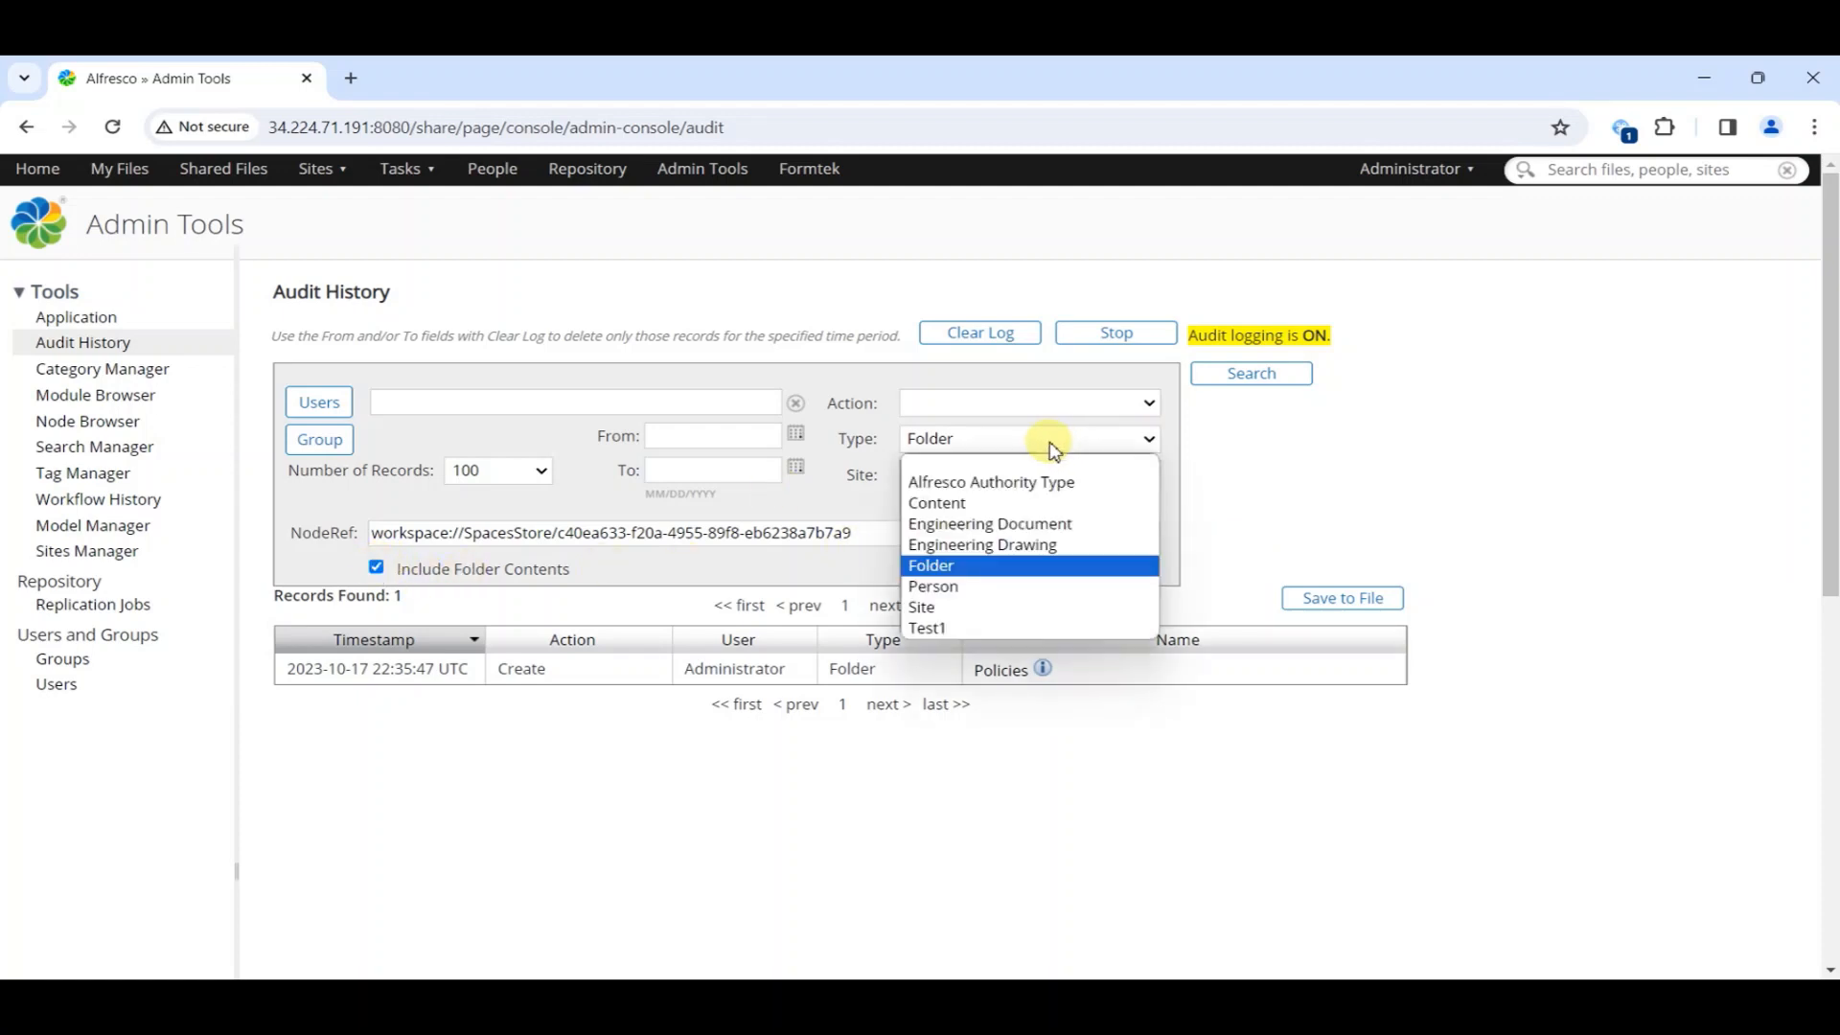
left_click(1027, 462)
left_click(1296, 378)
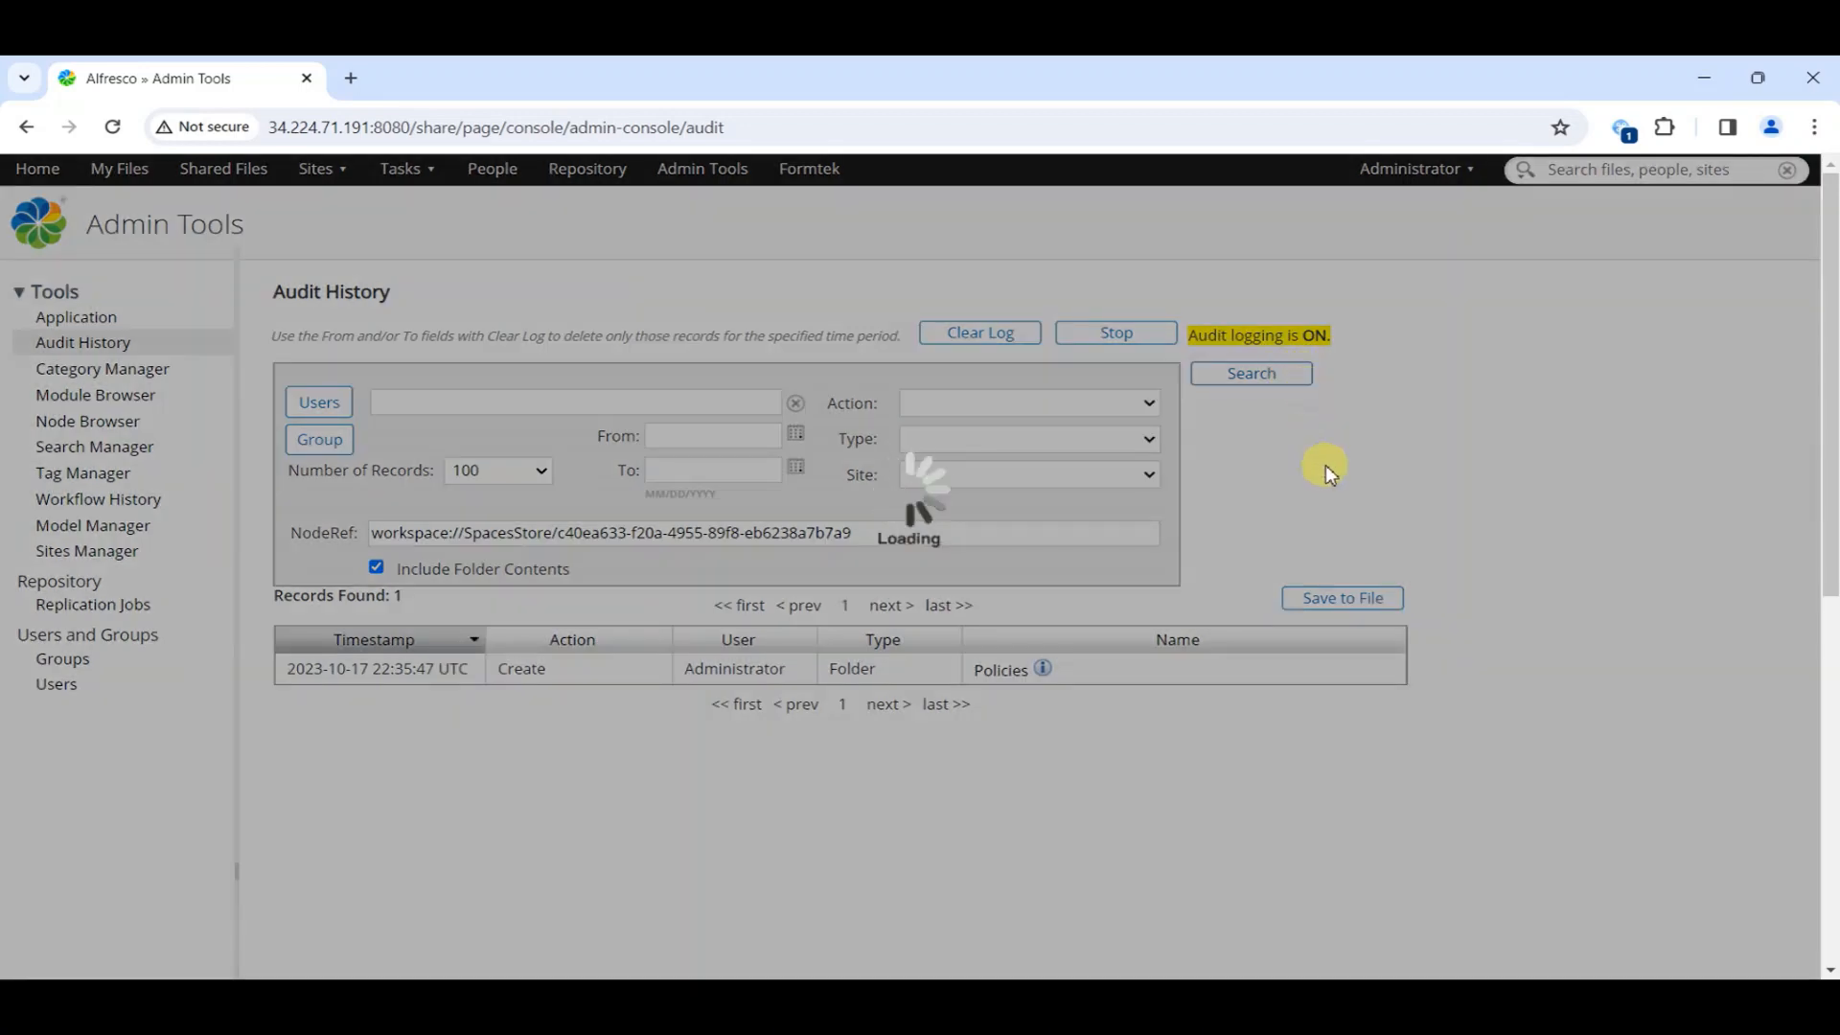
scroll(1337, 490, "down", 6)
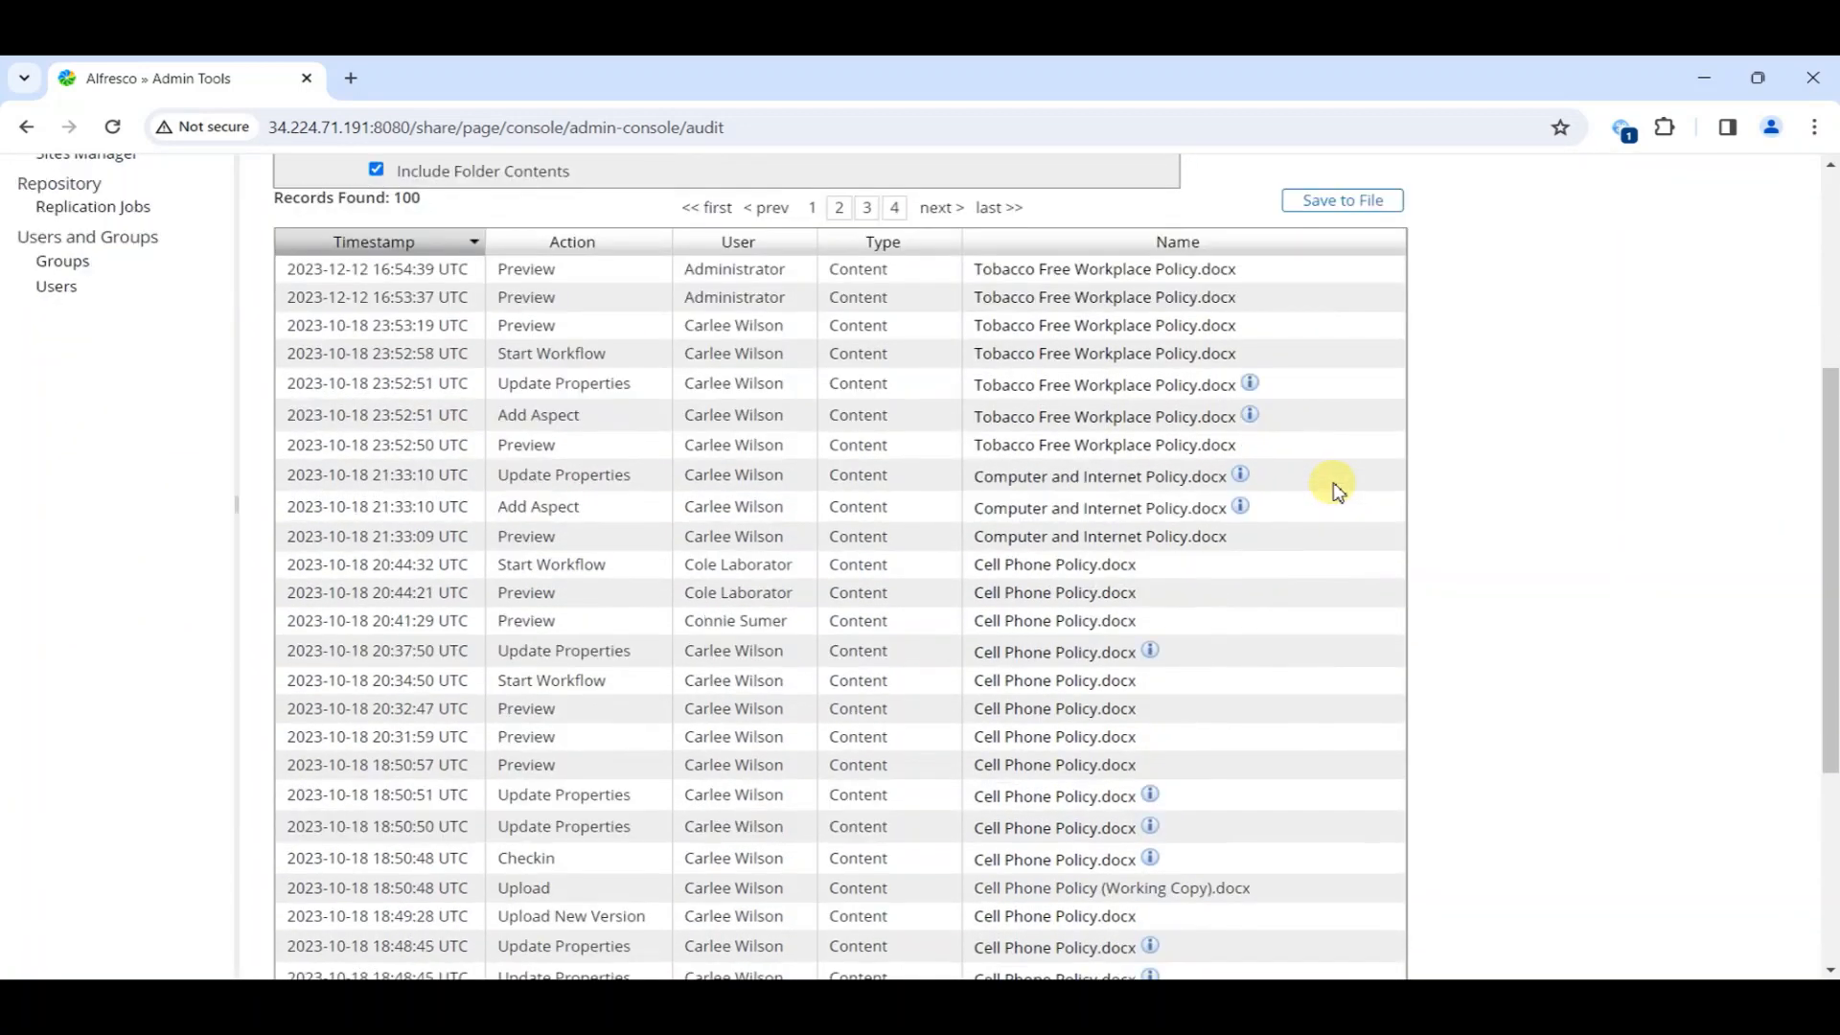
scroll(1337, 491, "up", 6)
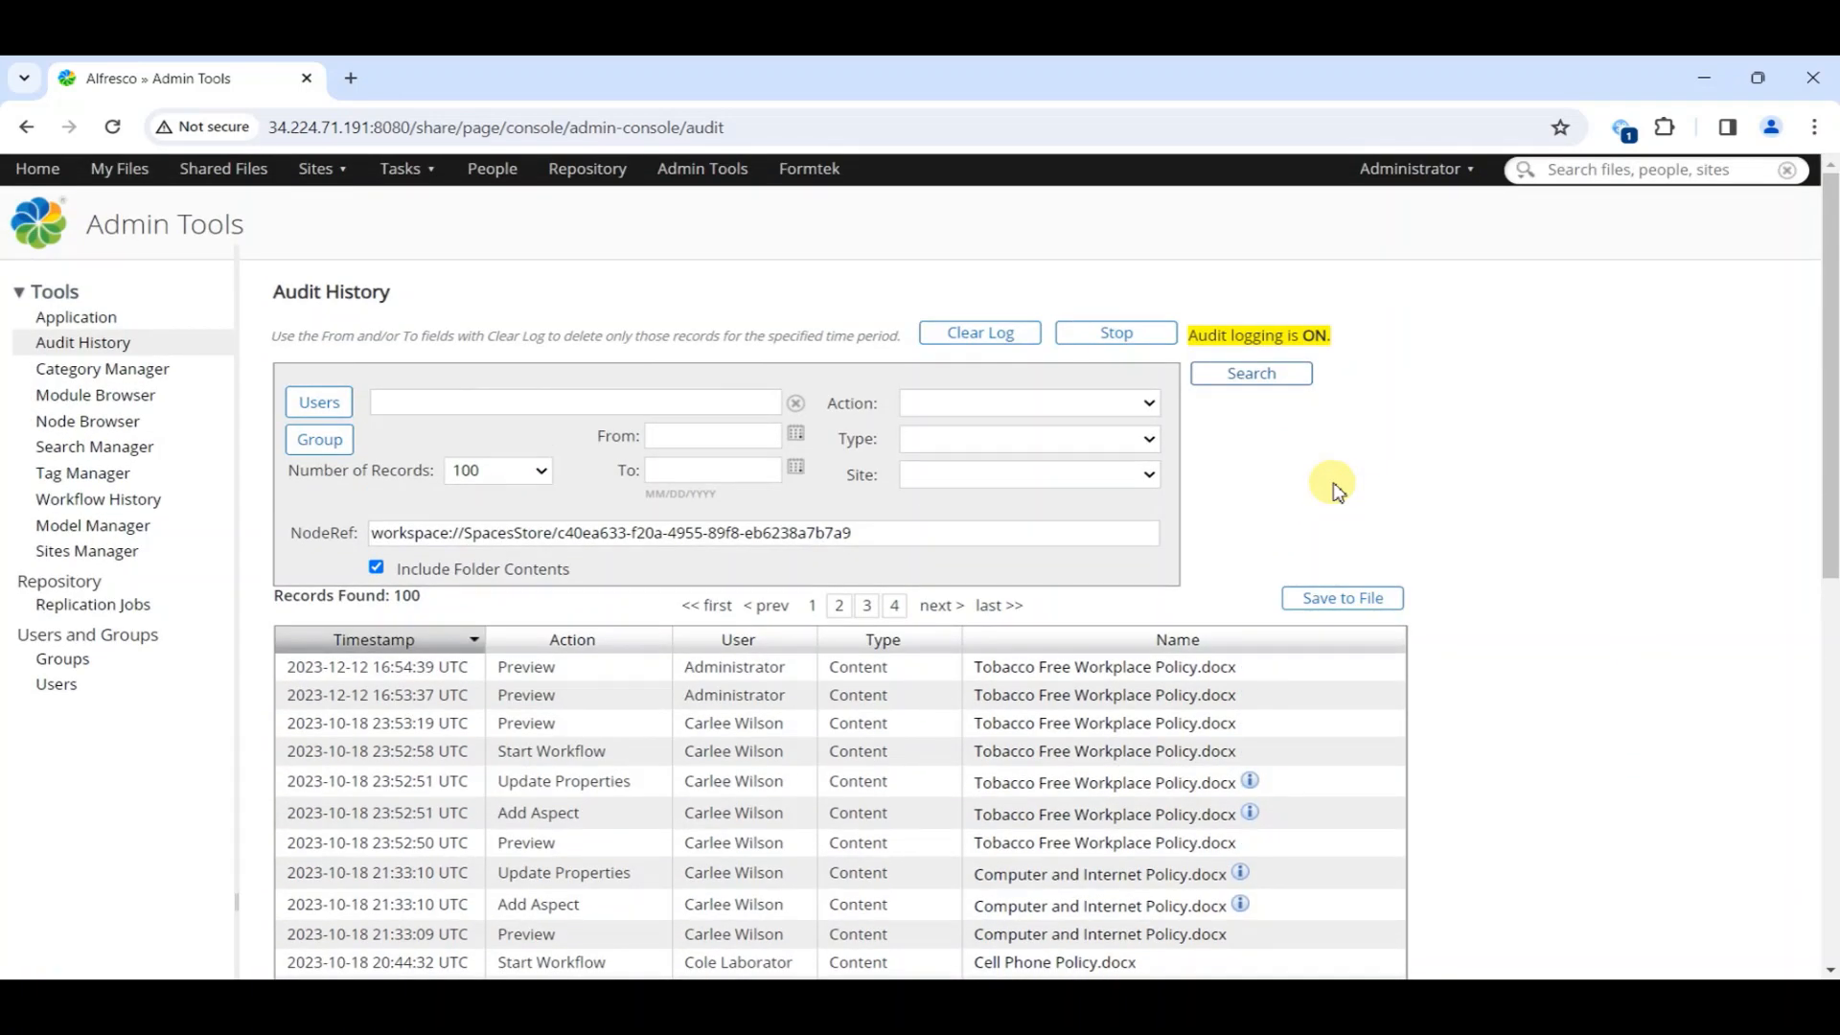
Save the audit records to audit-history.csv, open it in Excel with all columns fitted to their contents and look through the rows
left_click(1346, 604)
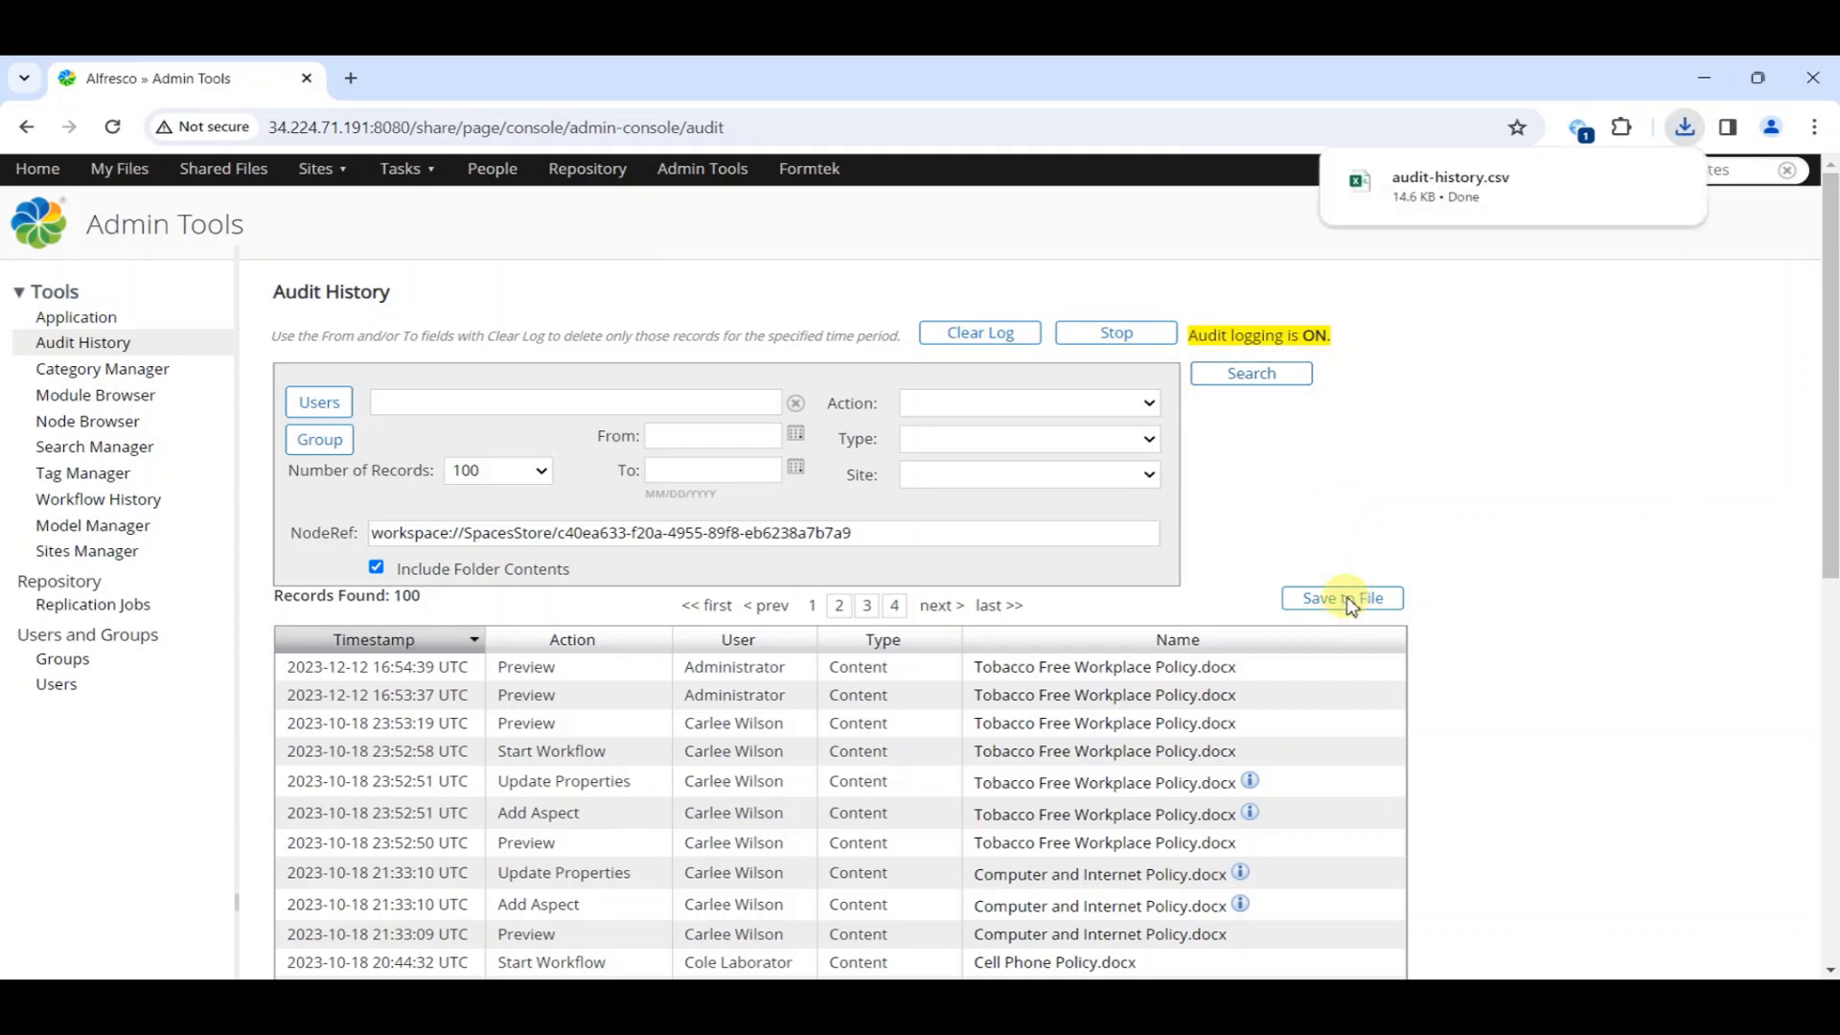
left_click(1449, 182)
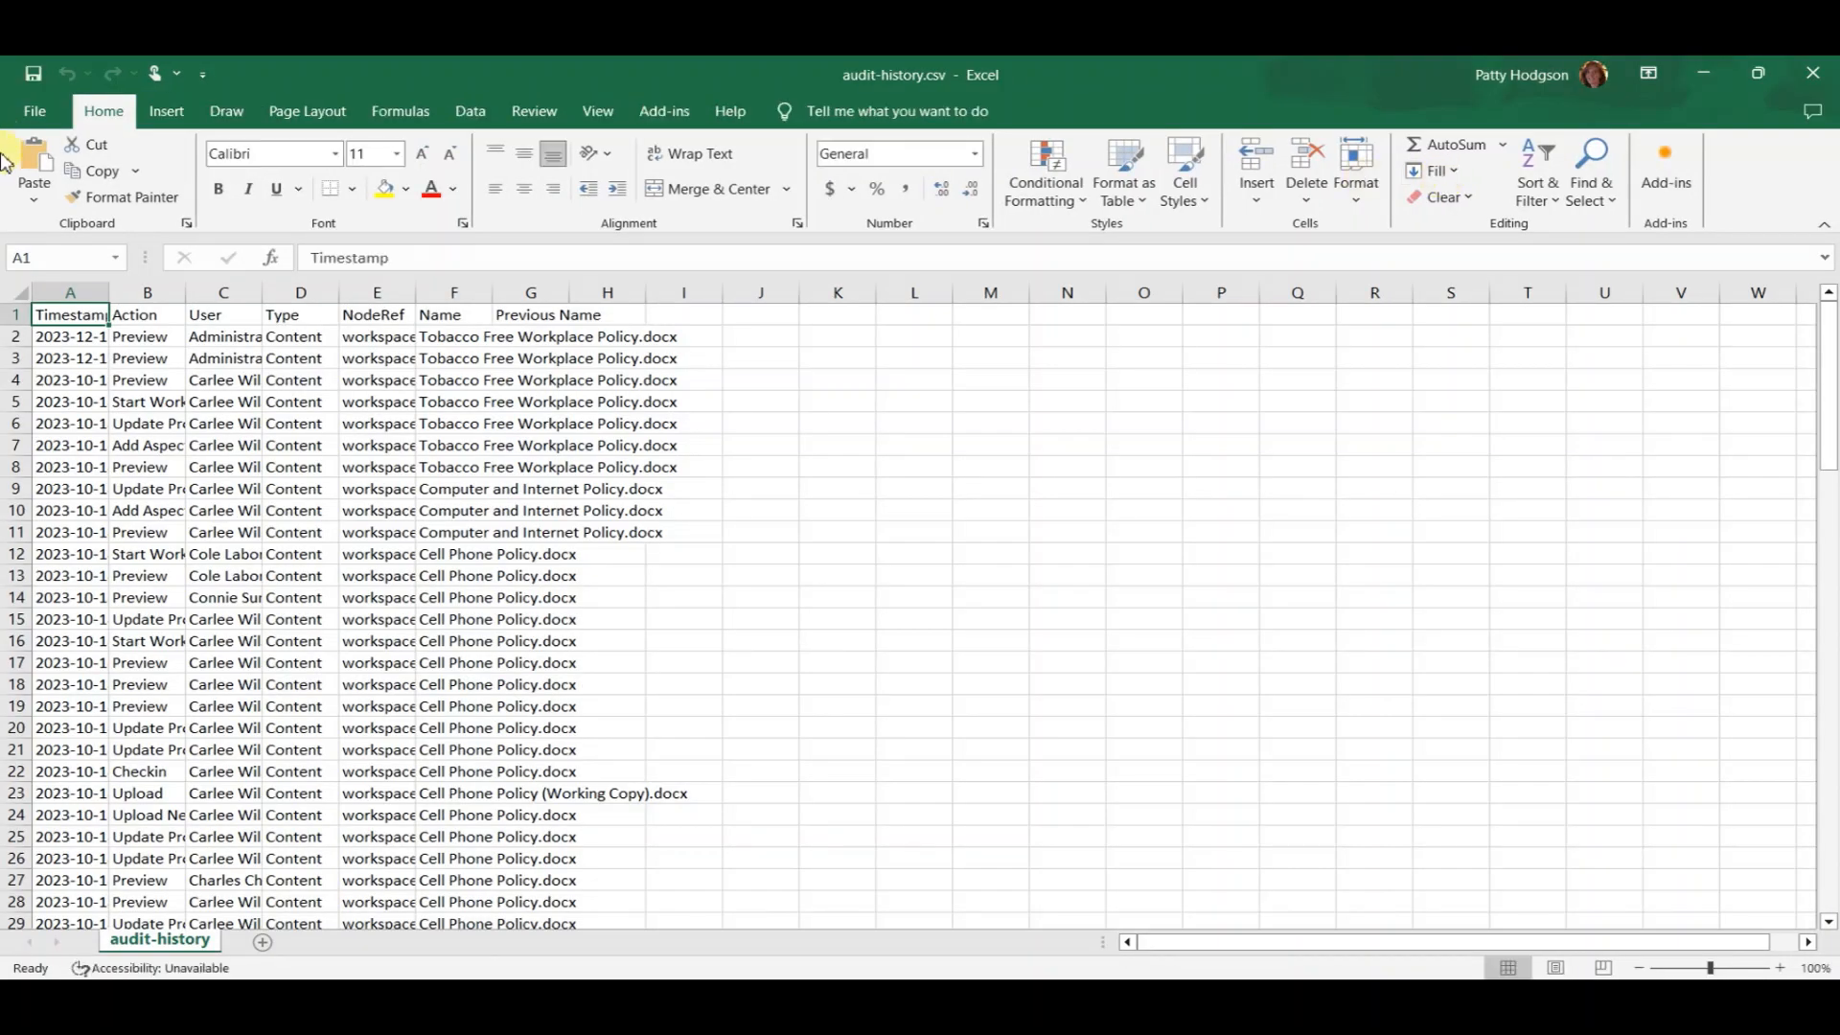
left_click(19, 293)
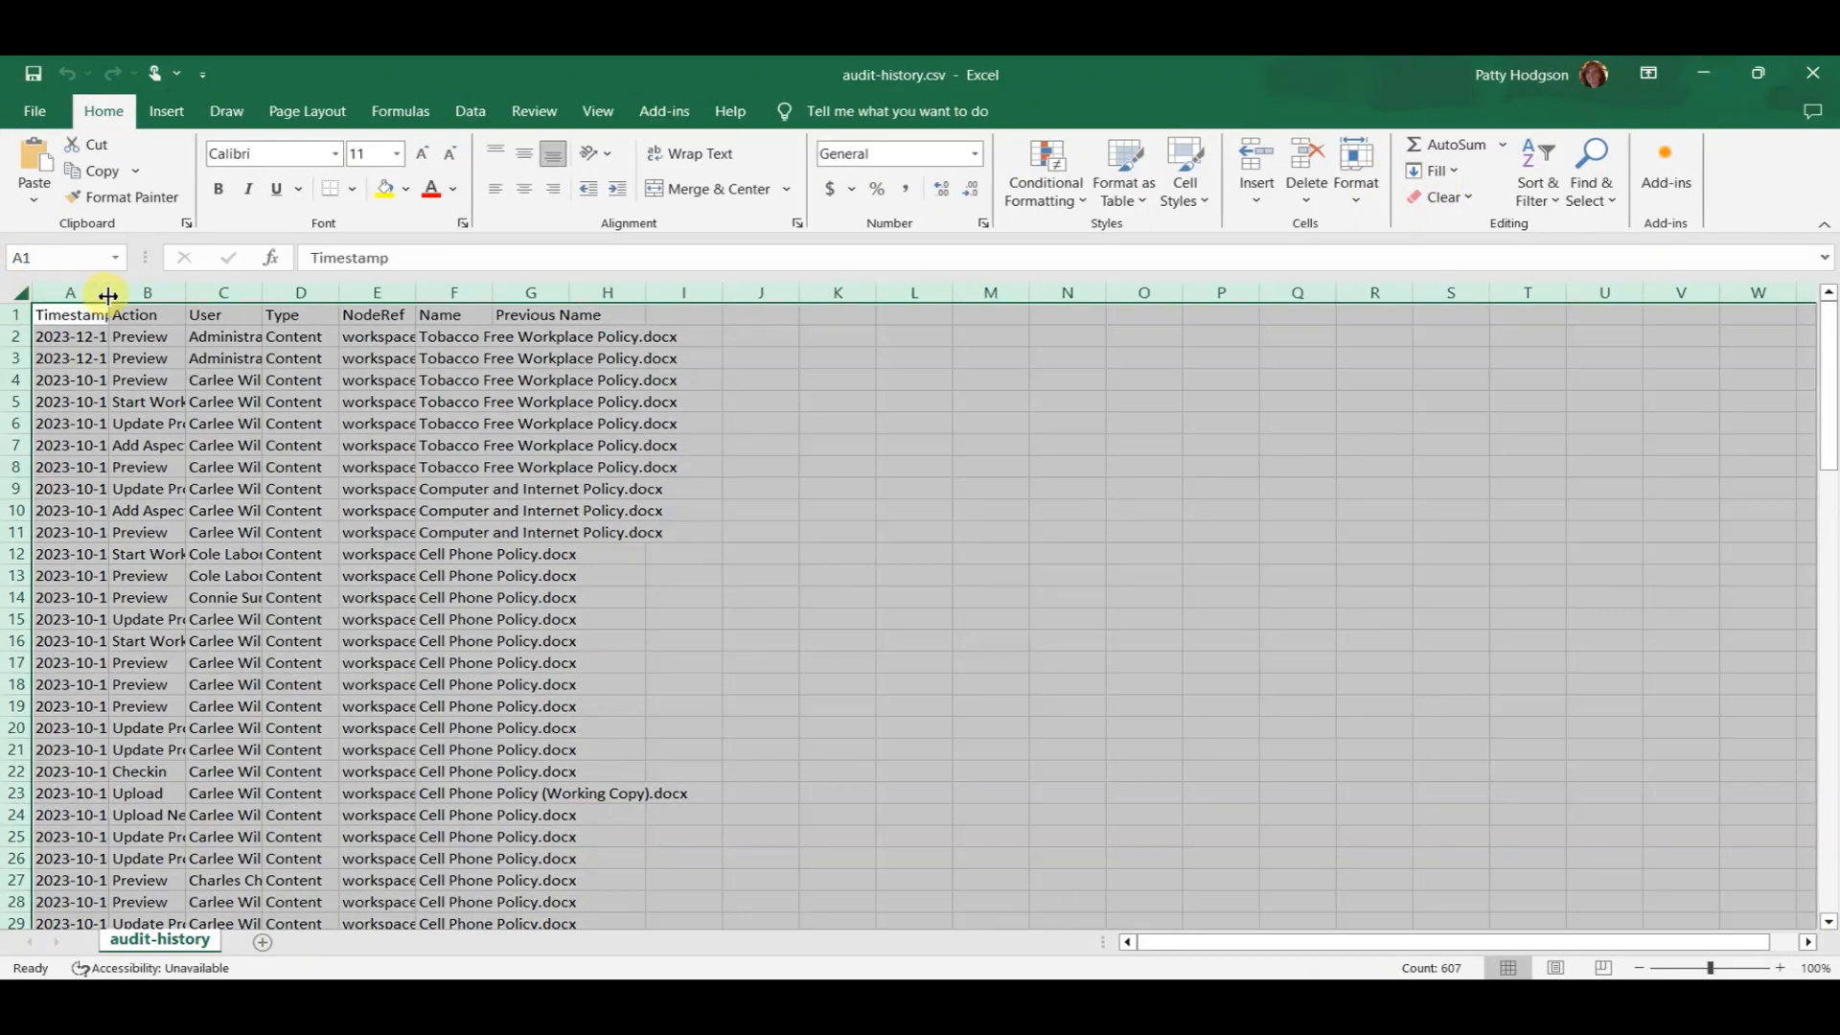
double_click(116, 295)
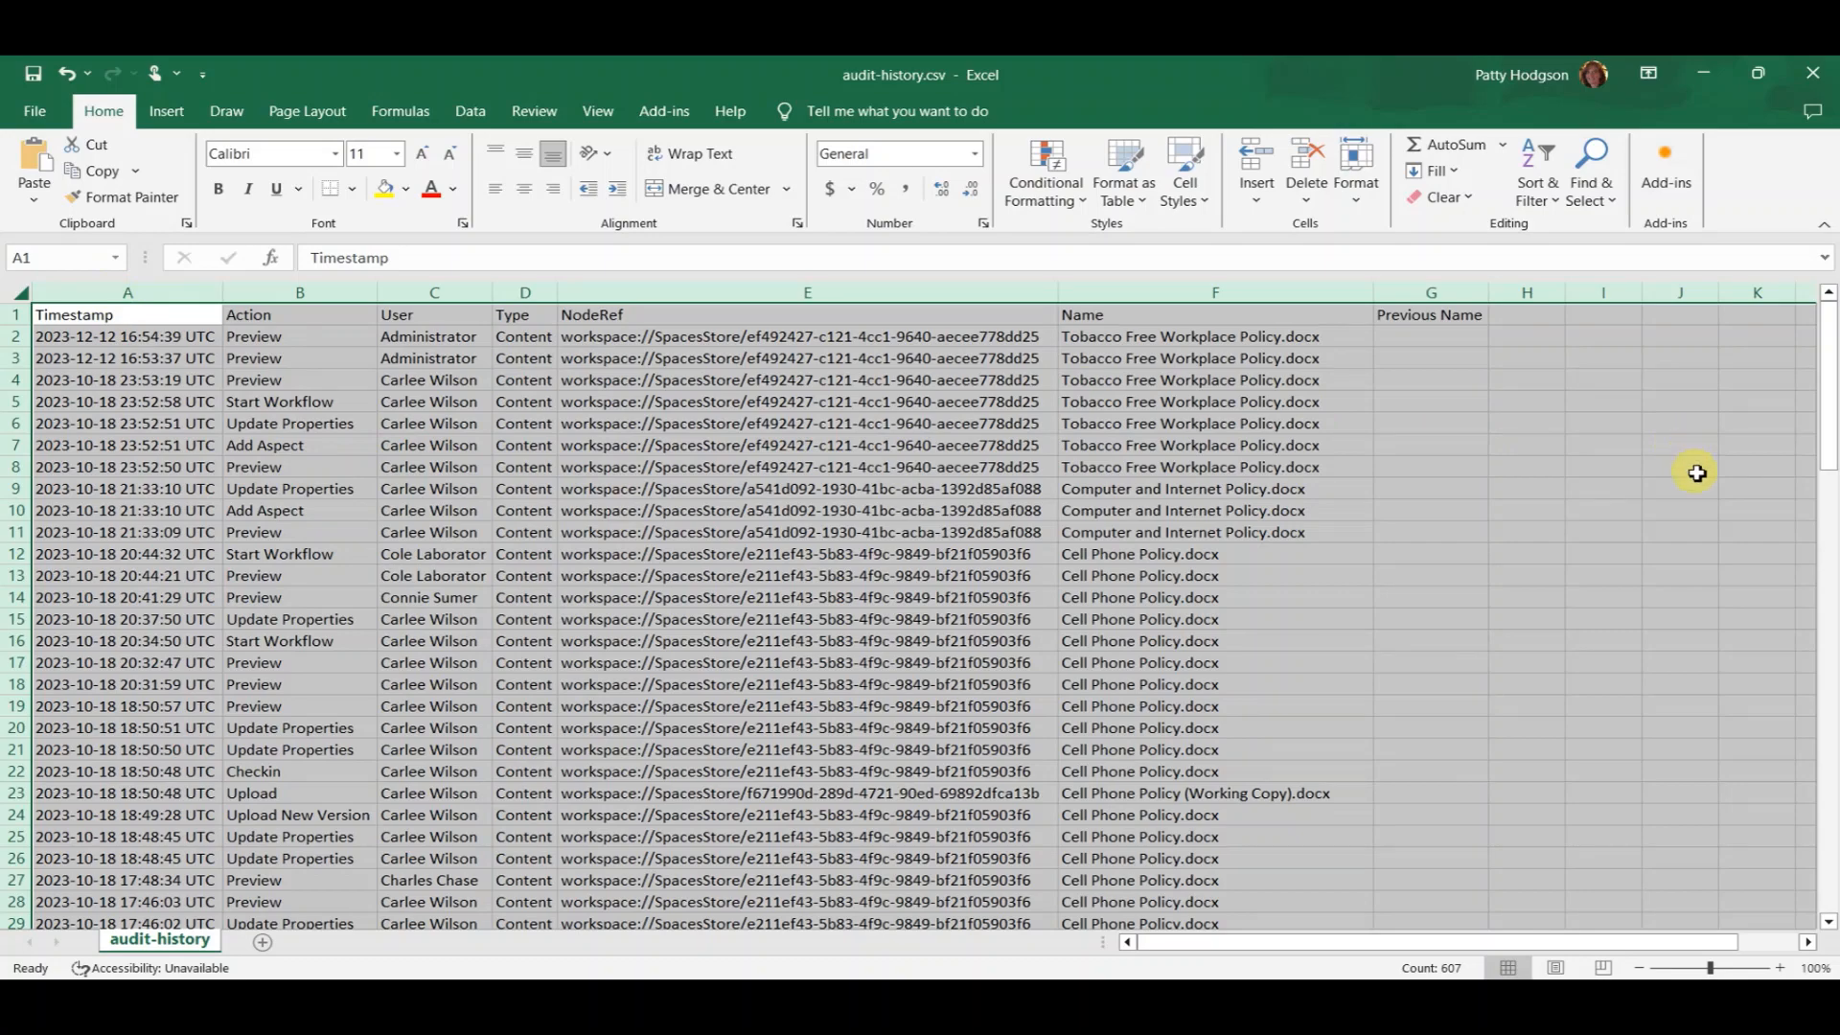
scroll(1701, 498, "down", 5)
scroll(1701, 499, "down", 15)
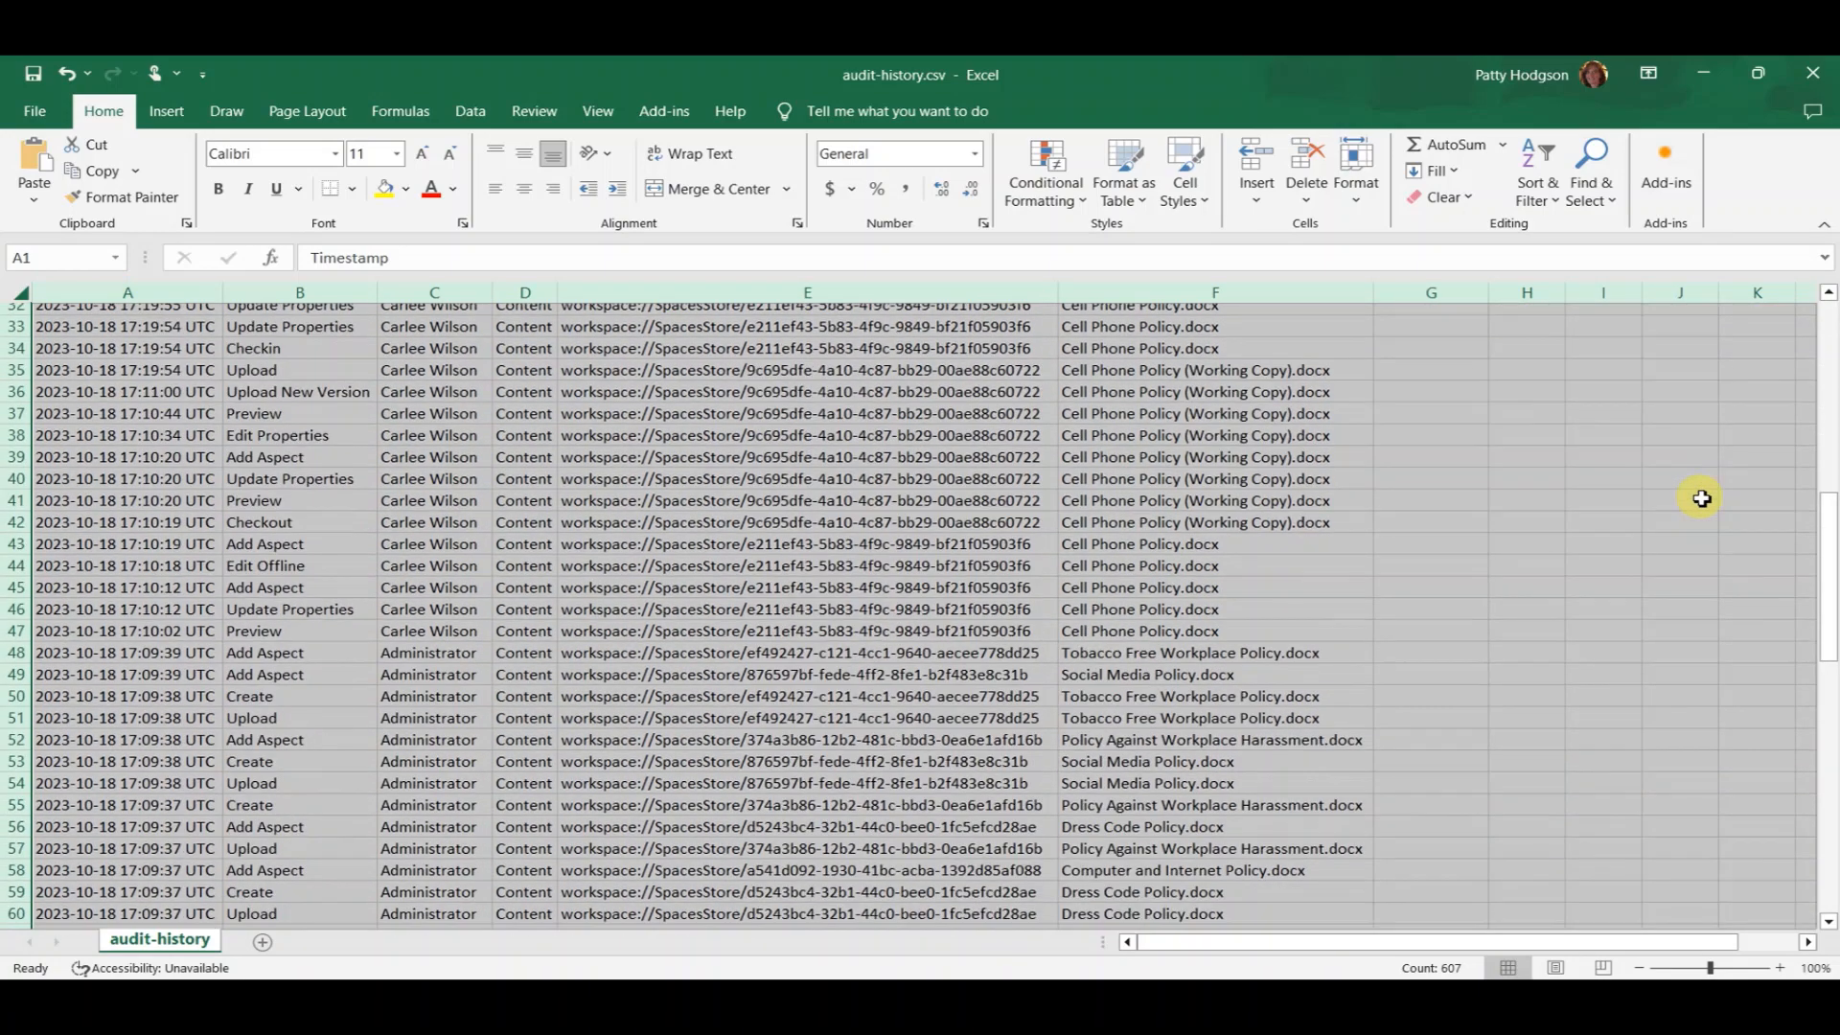
scroll(1701, 498, "down", 5)
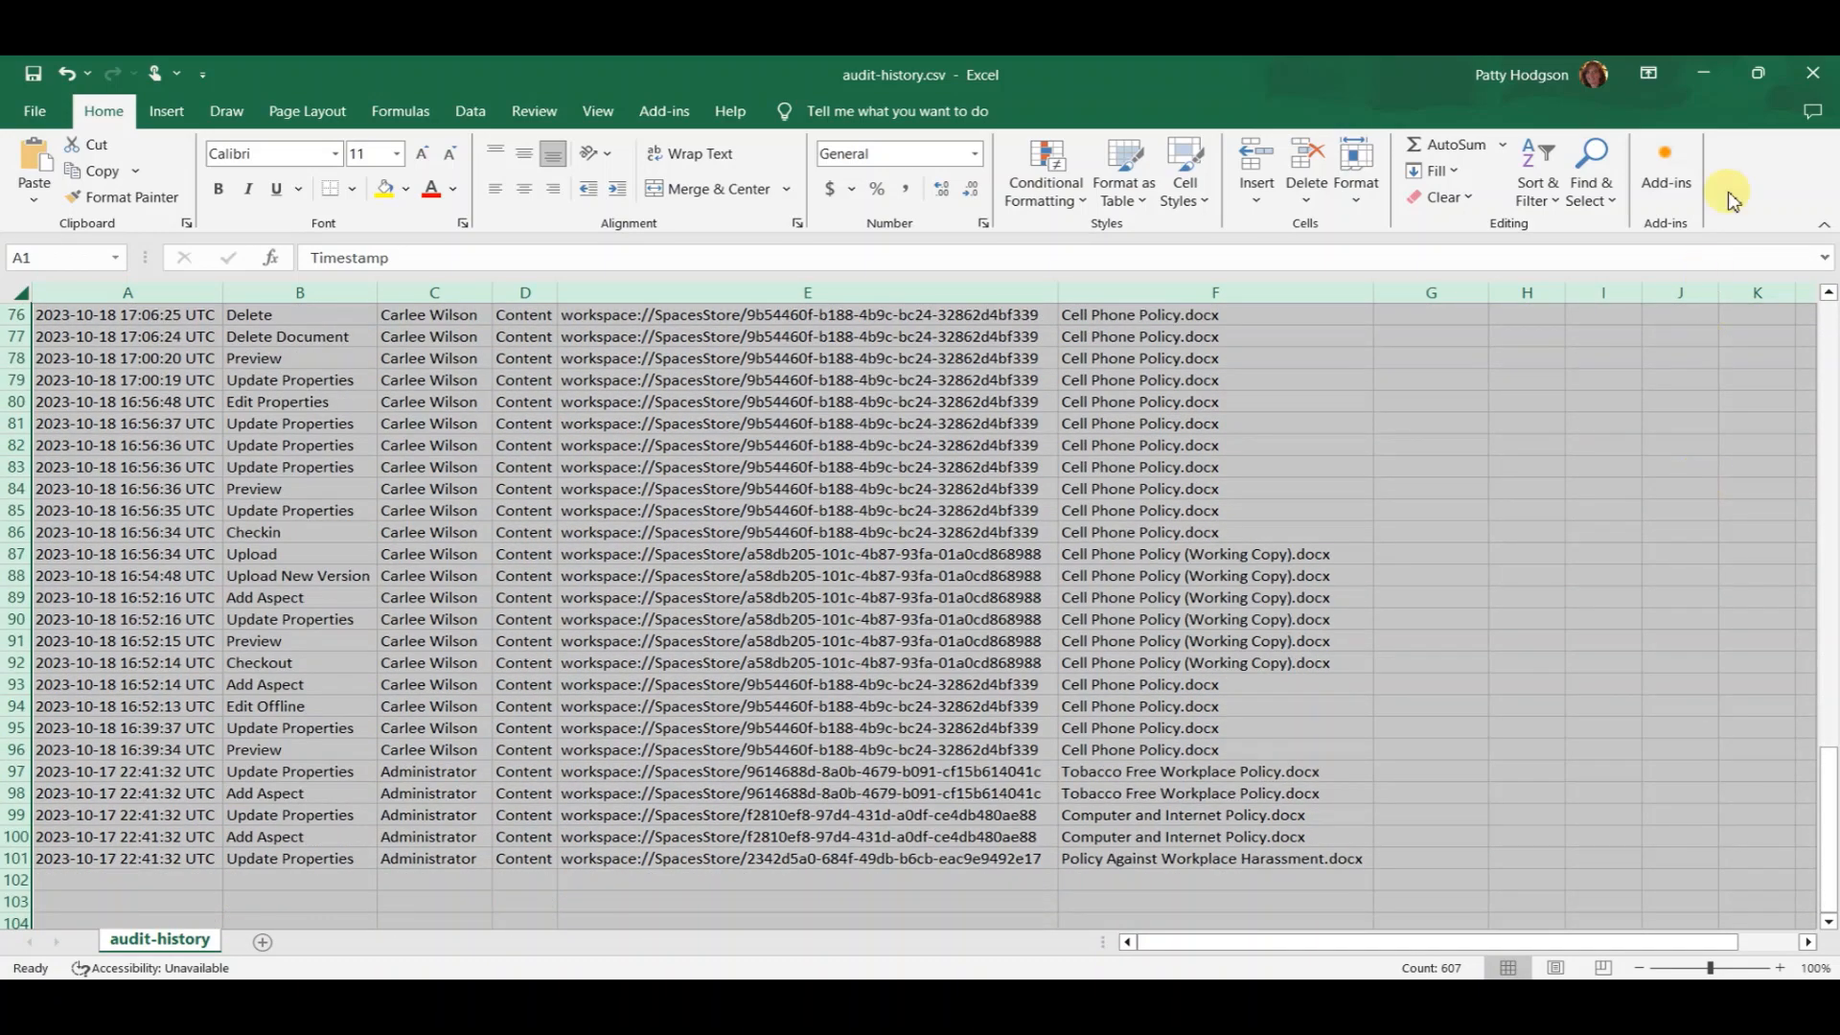
Minimise Excel to return to Audit History, stop audit logging and start it again
left_click(1709, 73)
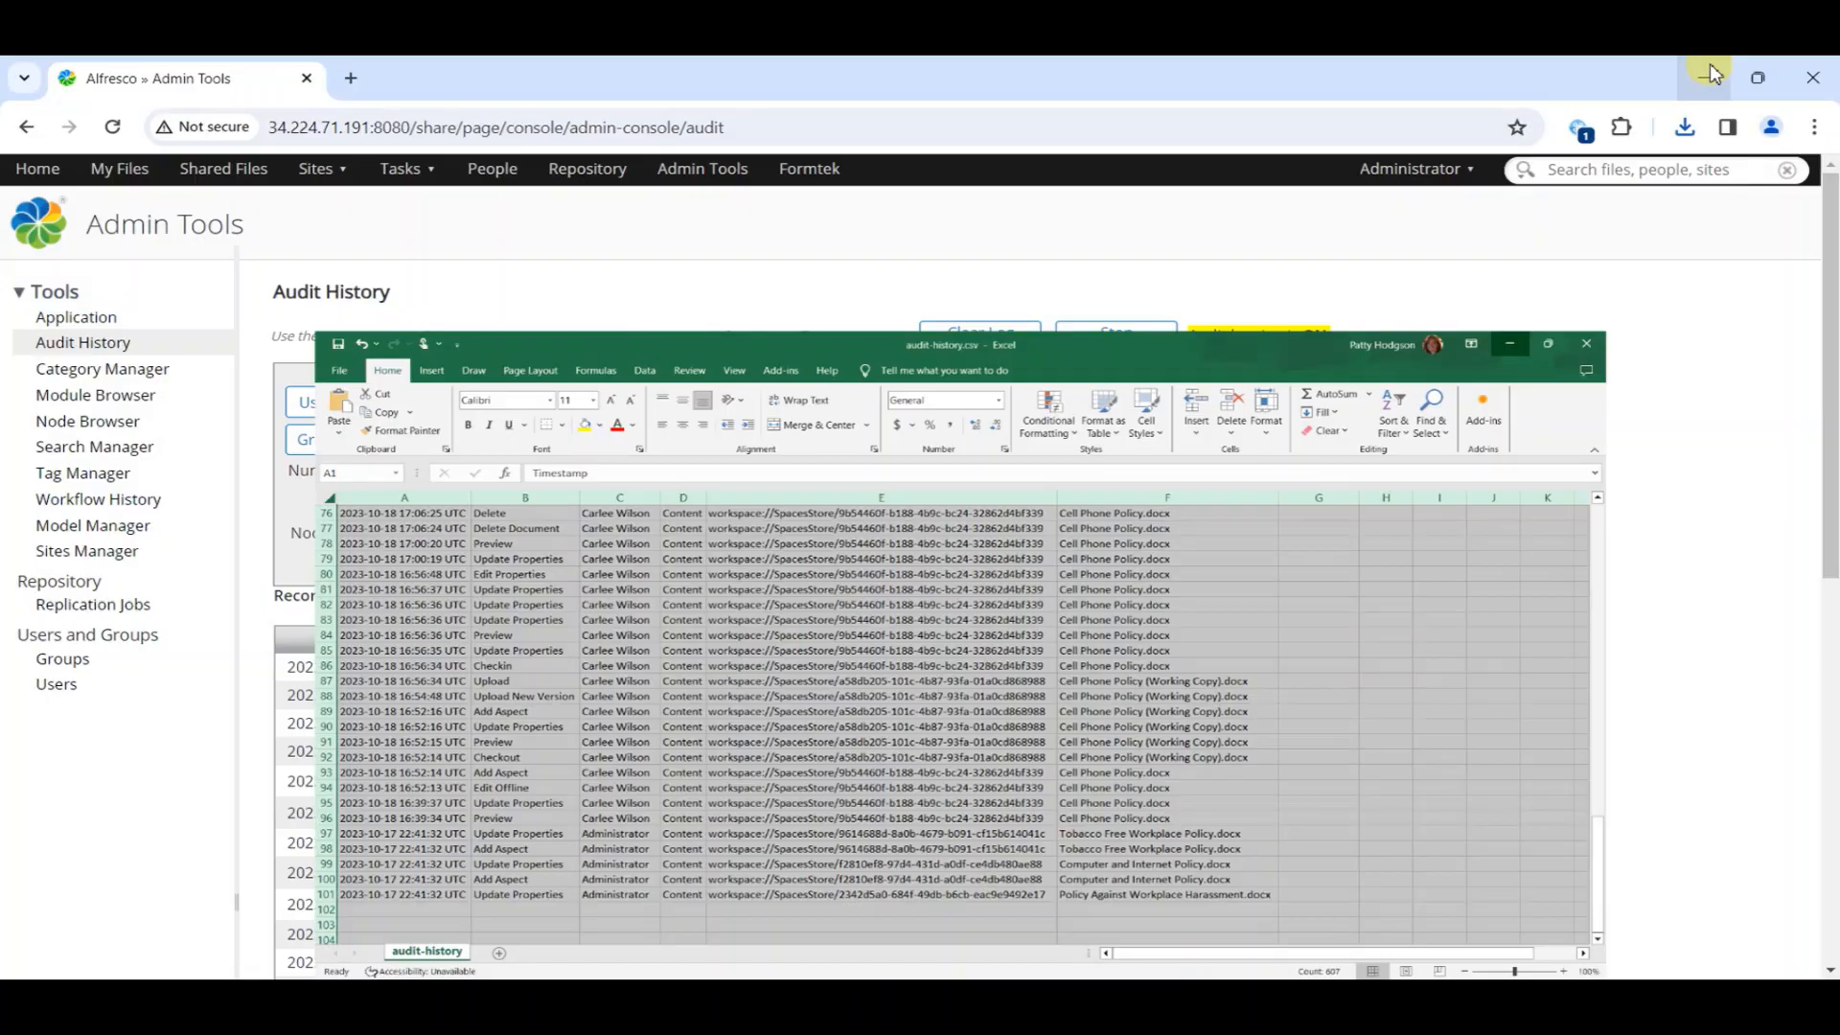
left_click(1119, 331)
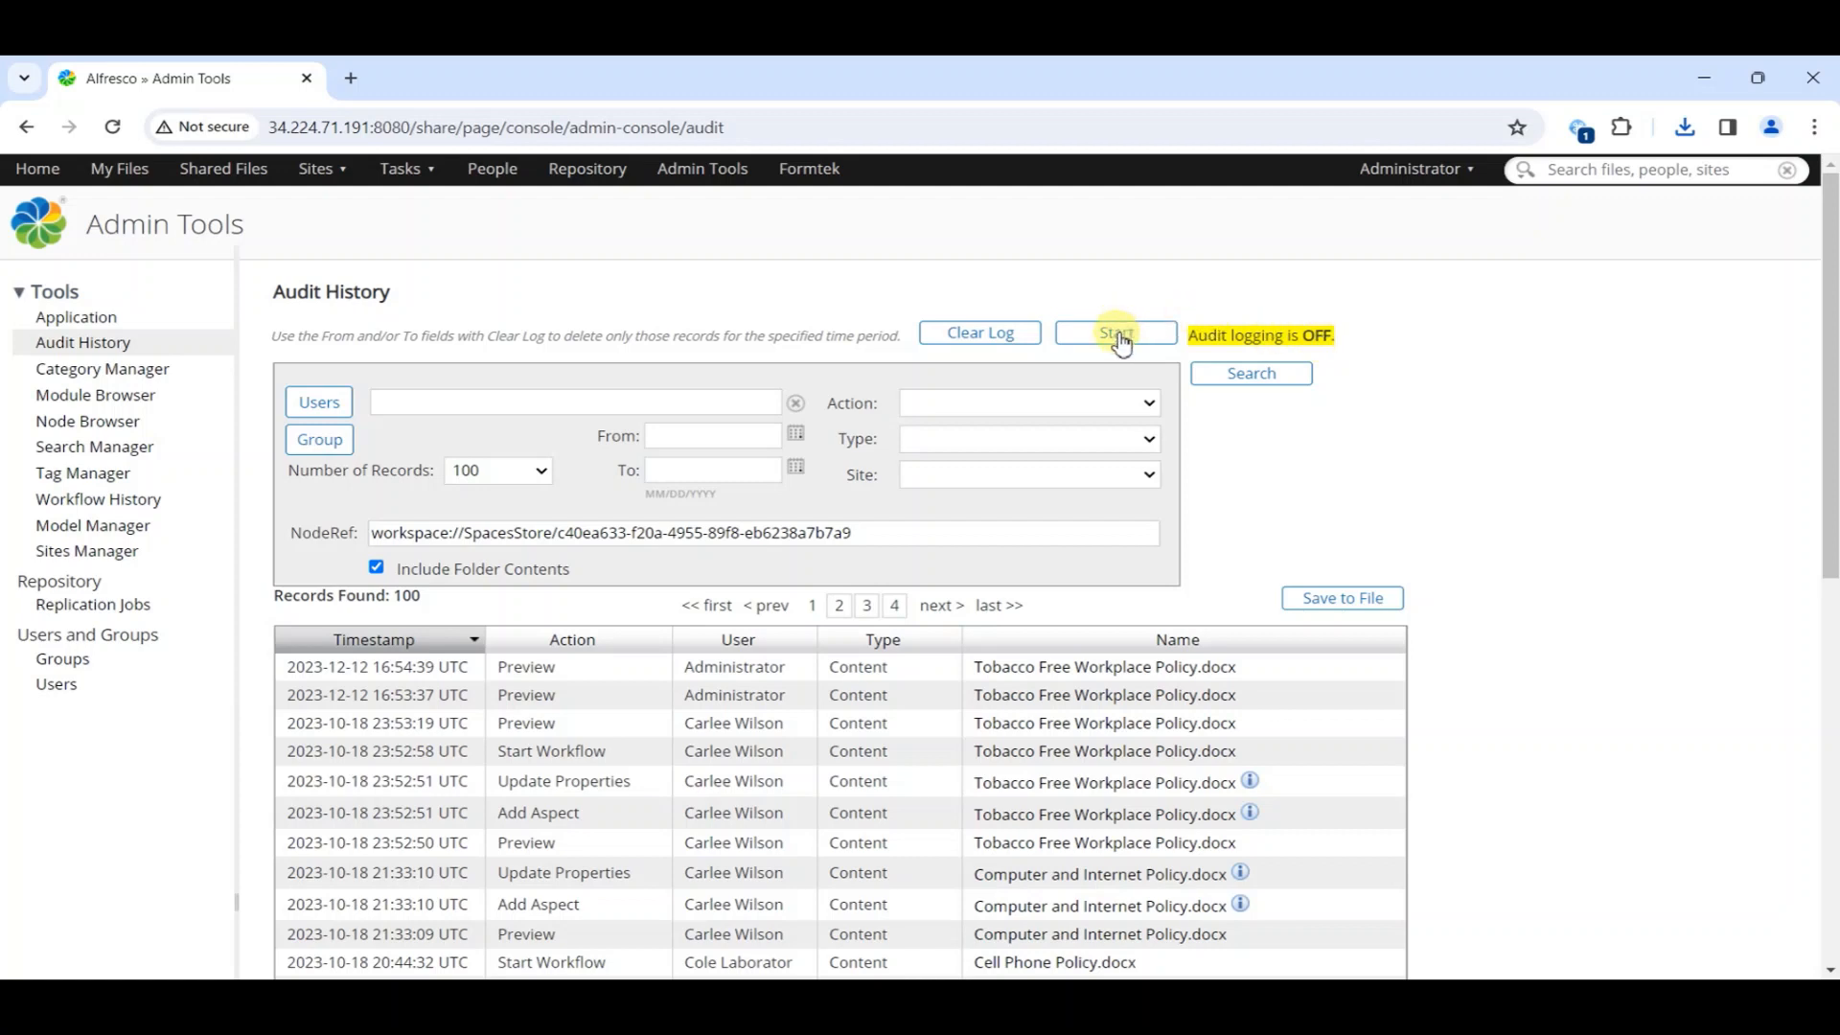
left_click(1118, 335)
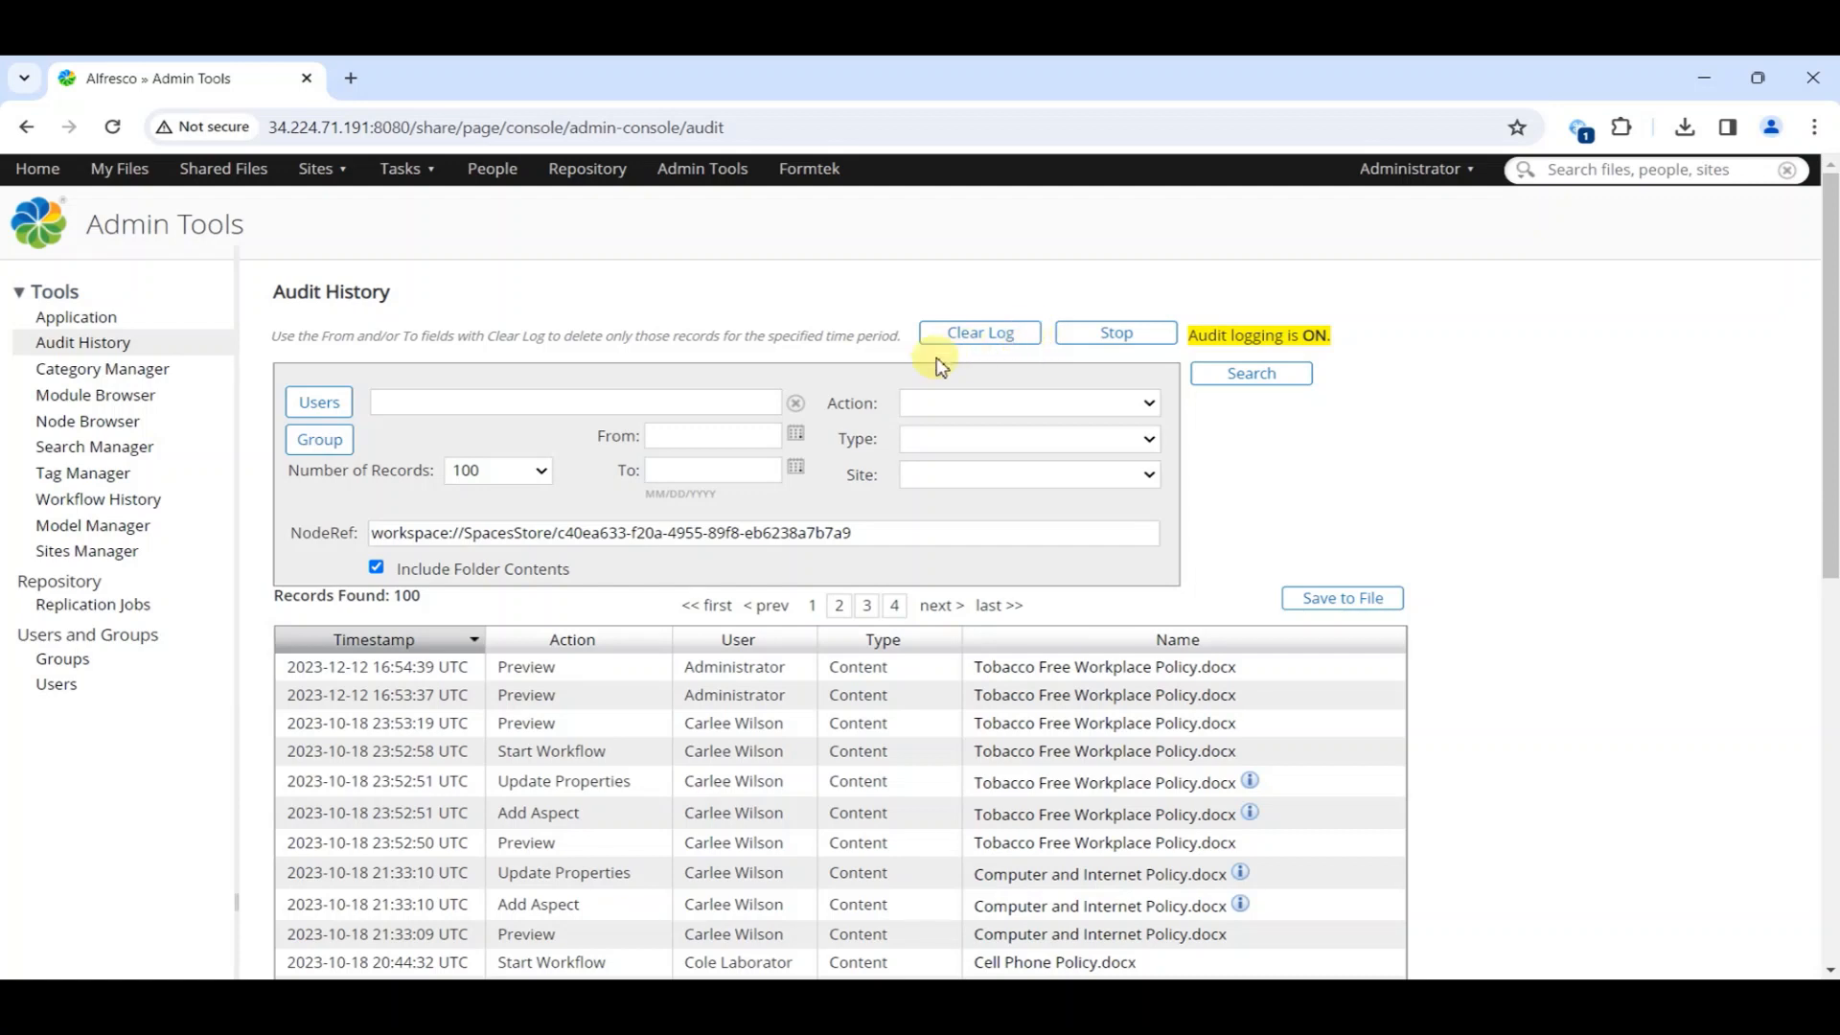
Set the From date to 12/15/2023, empty the NodeRef filter and run the audit search
left_click(795, 437)
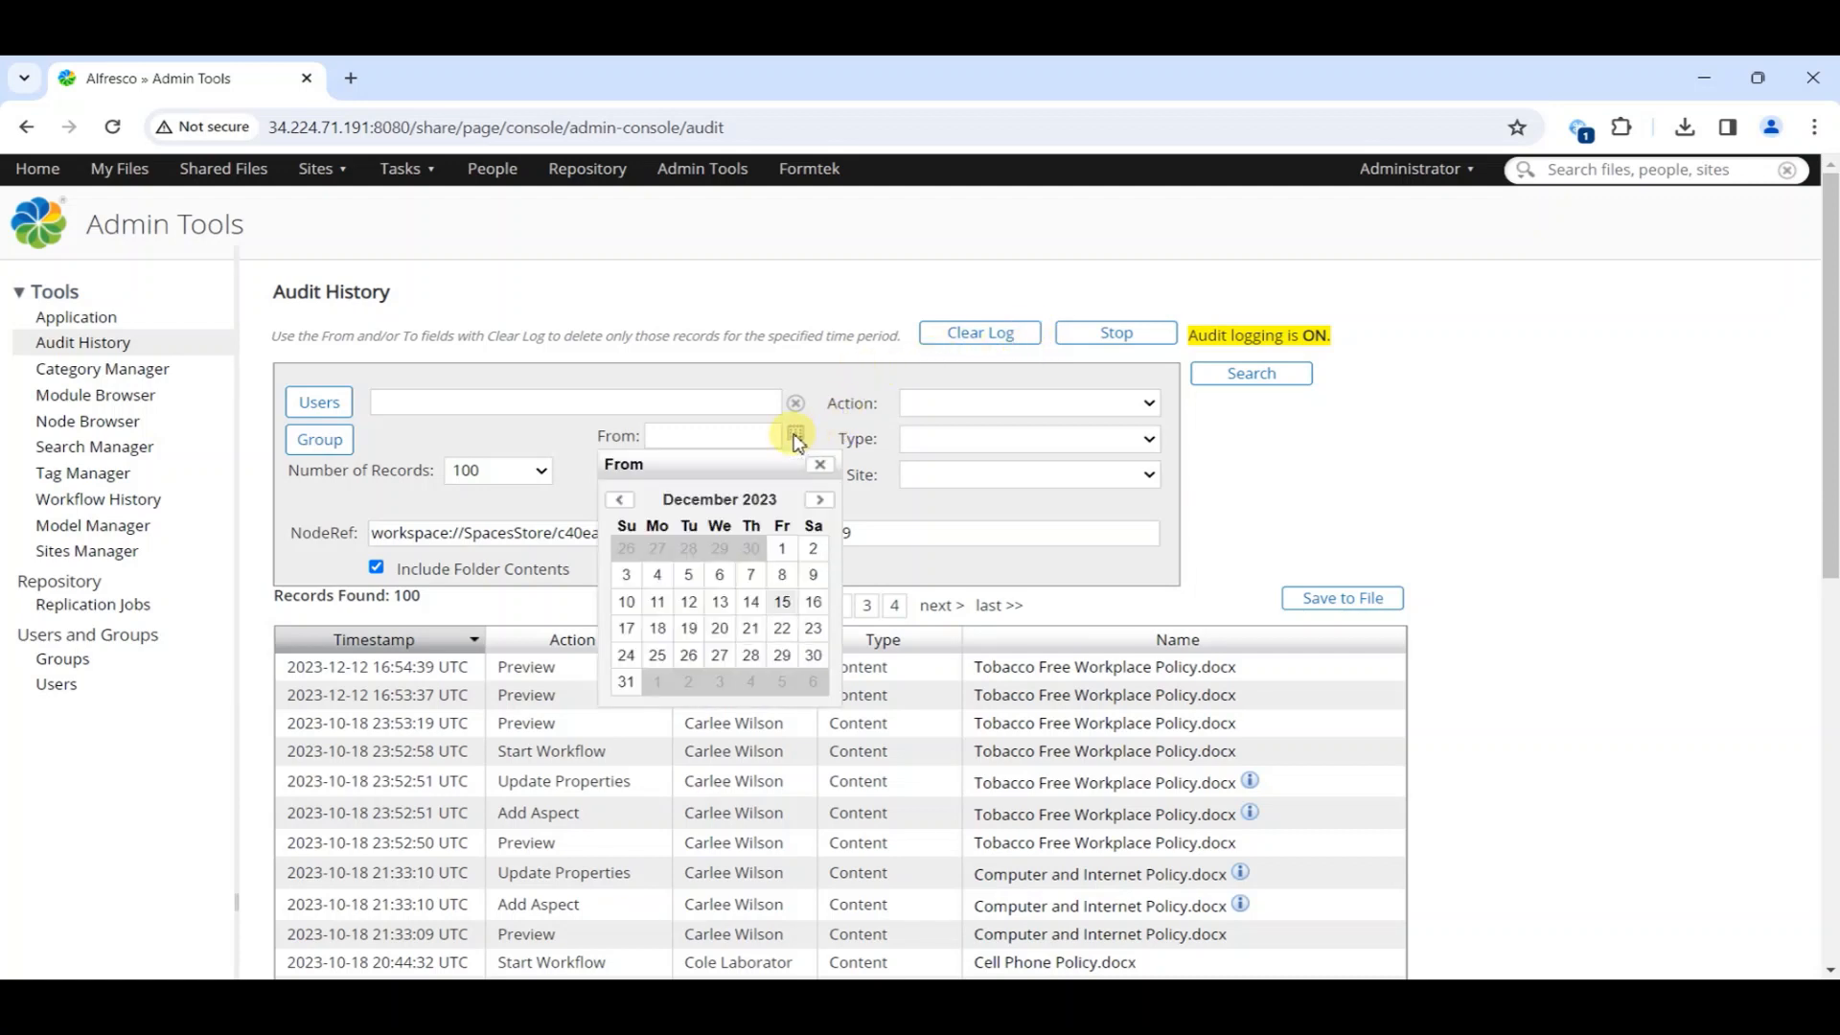
left_click(779, 602)
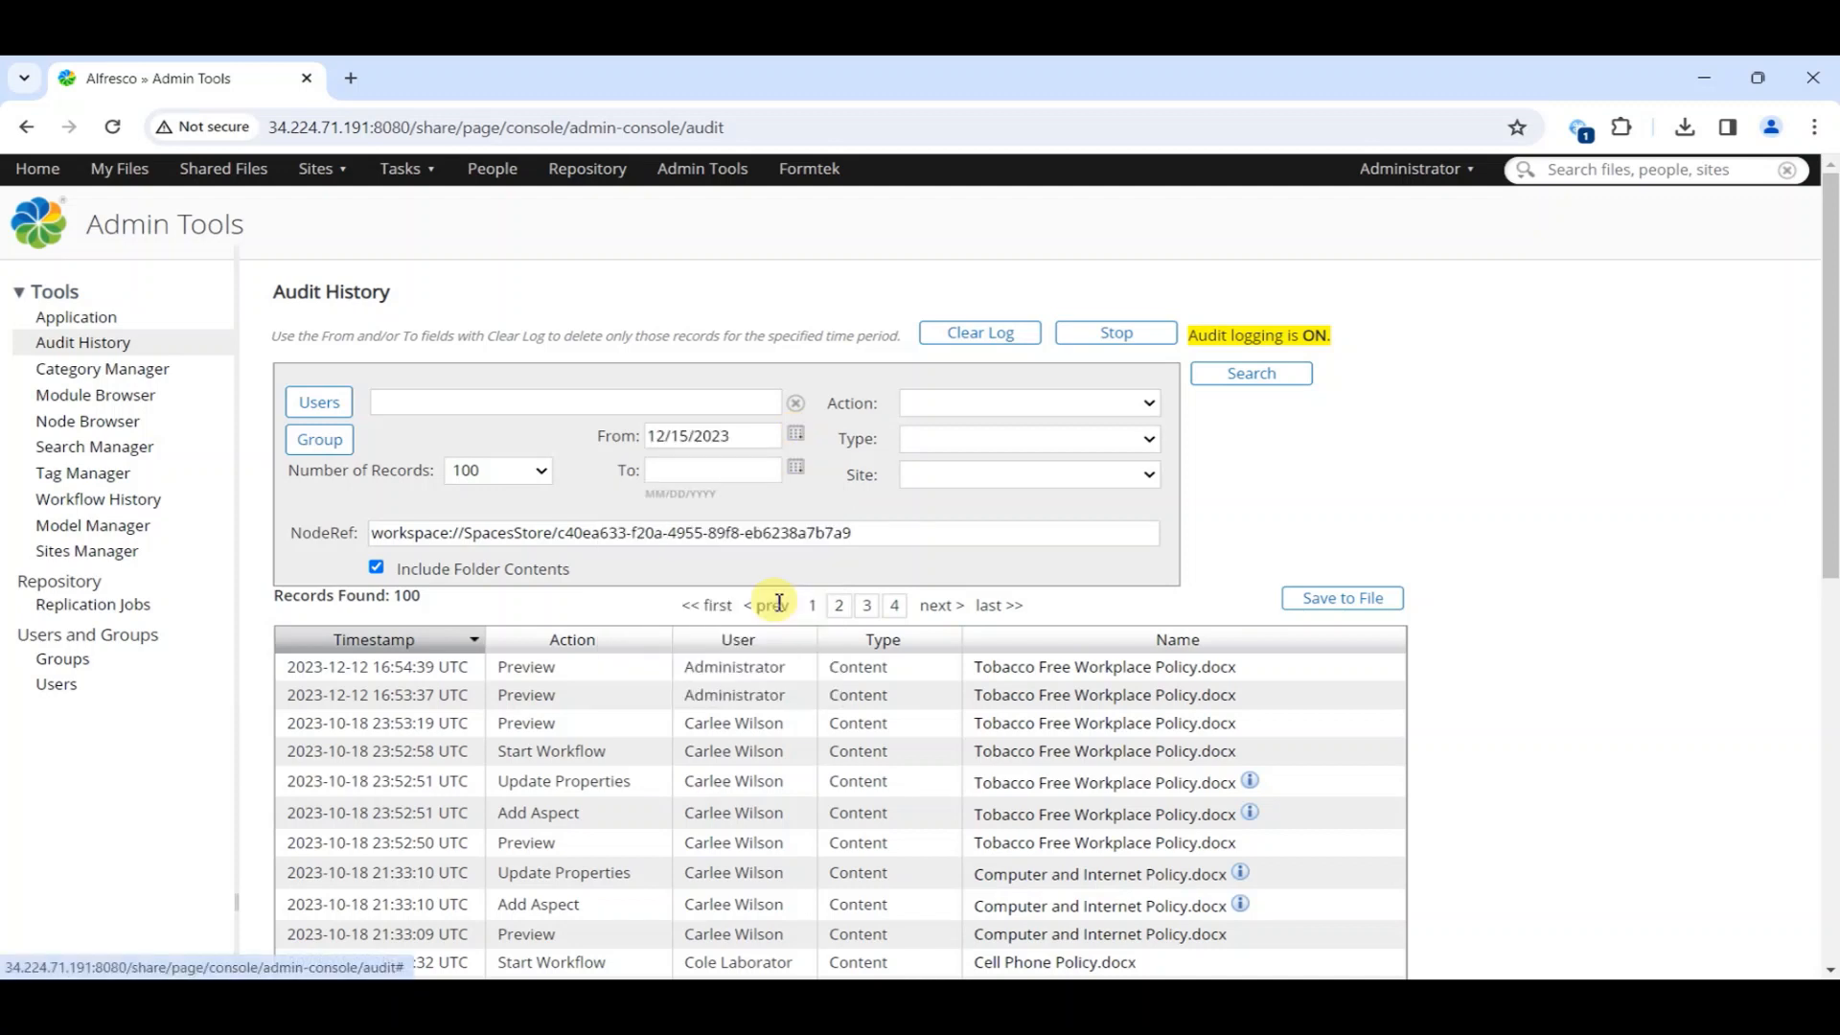
left_click_drag(851, 533, 303, 564)
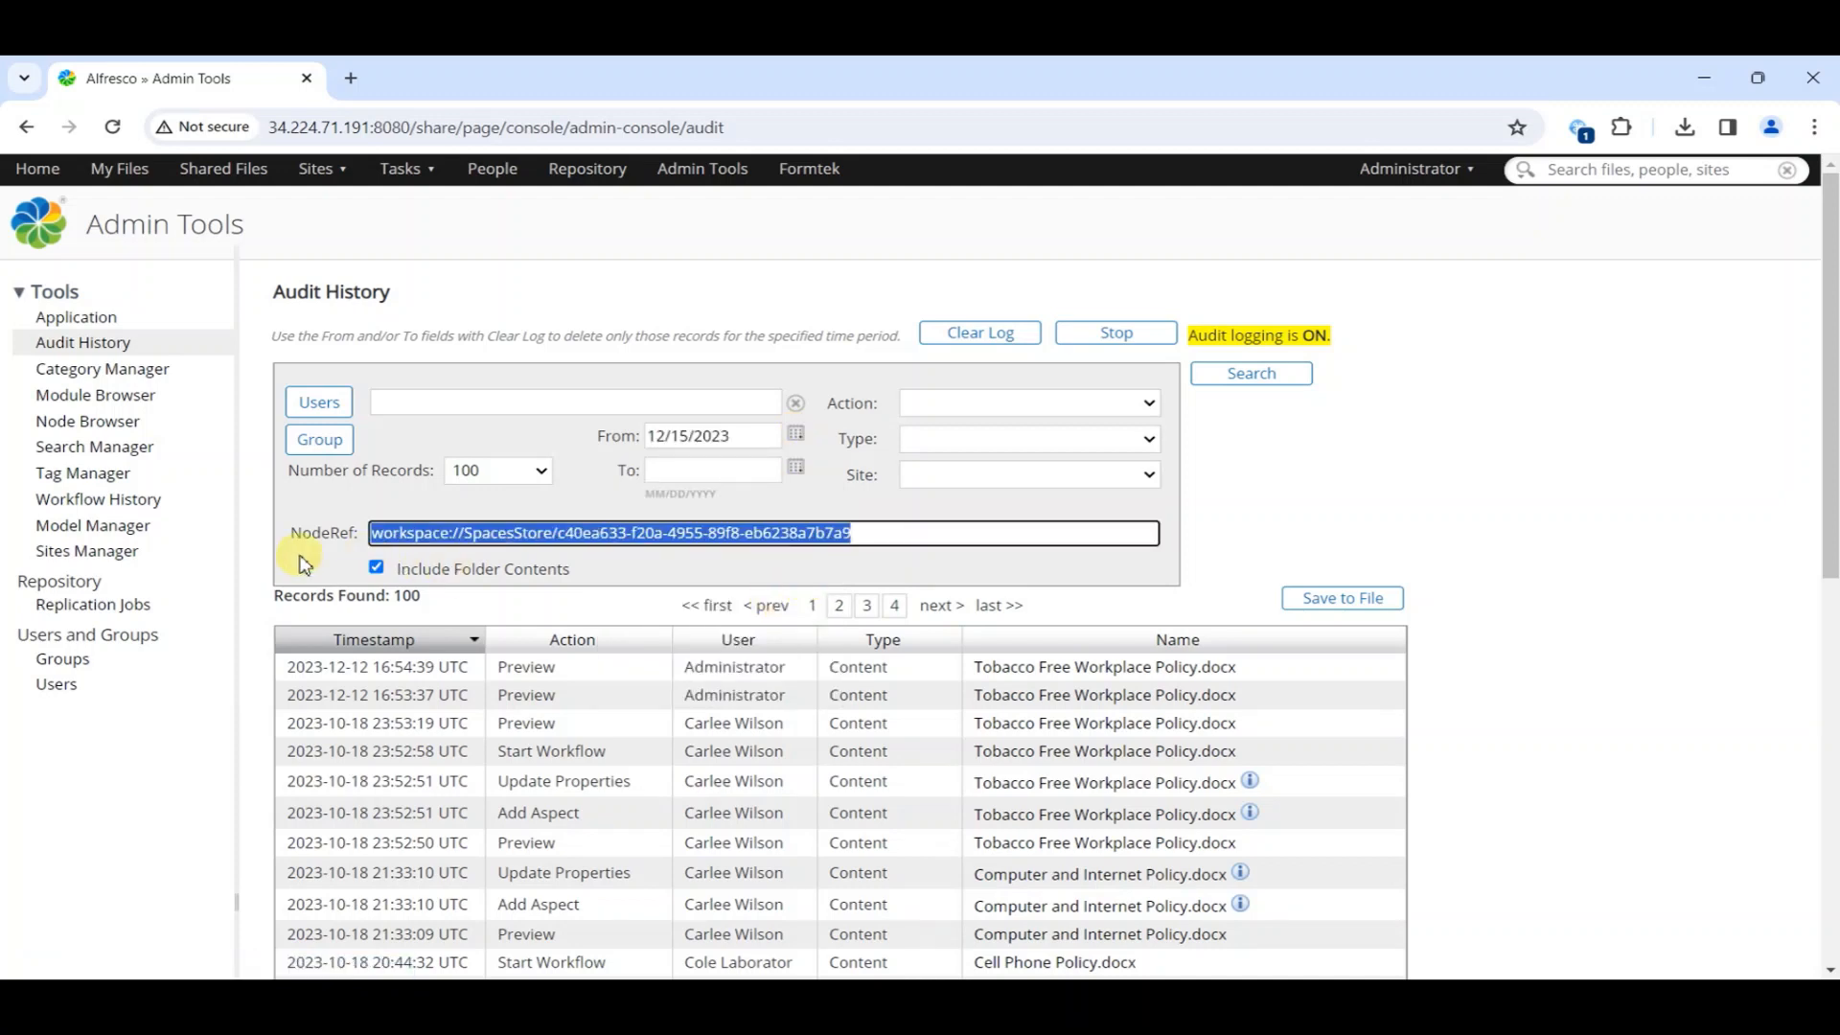
key("Delete")
left_click(1256, 378)
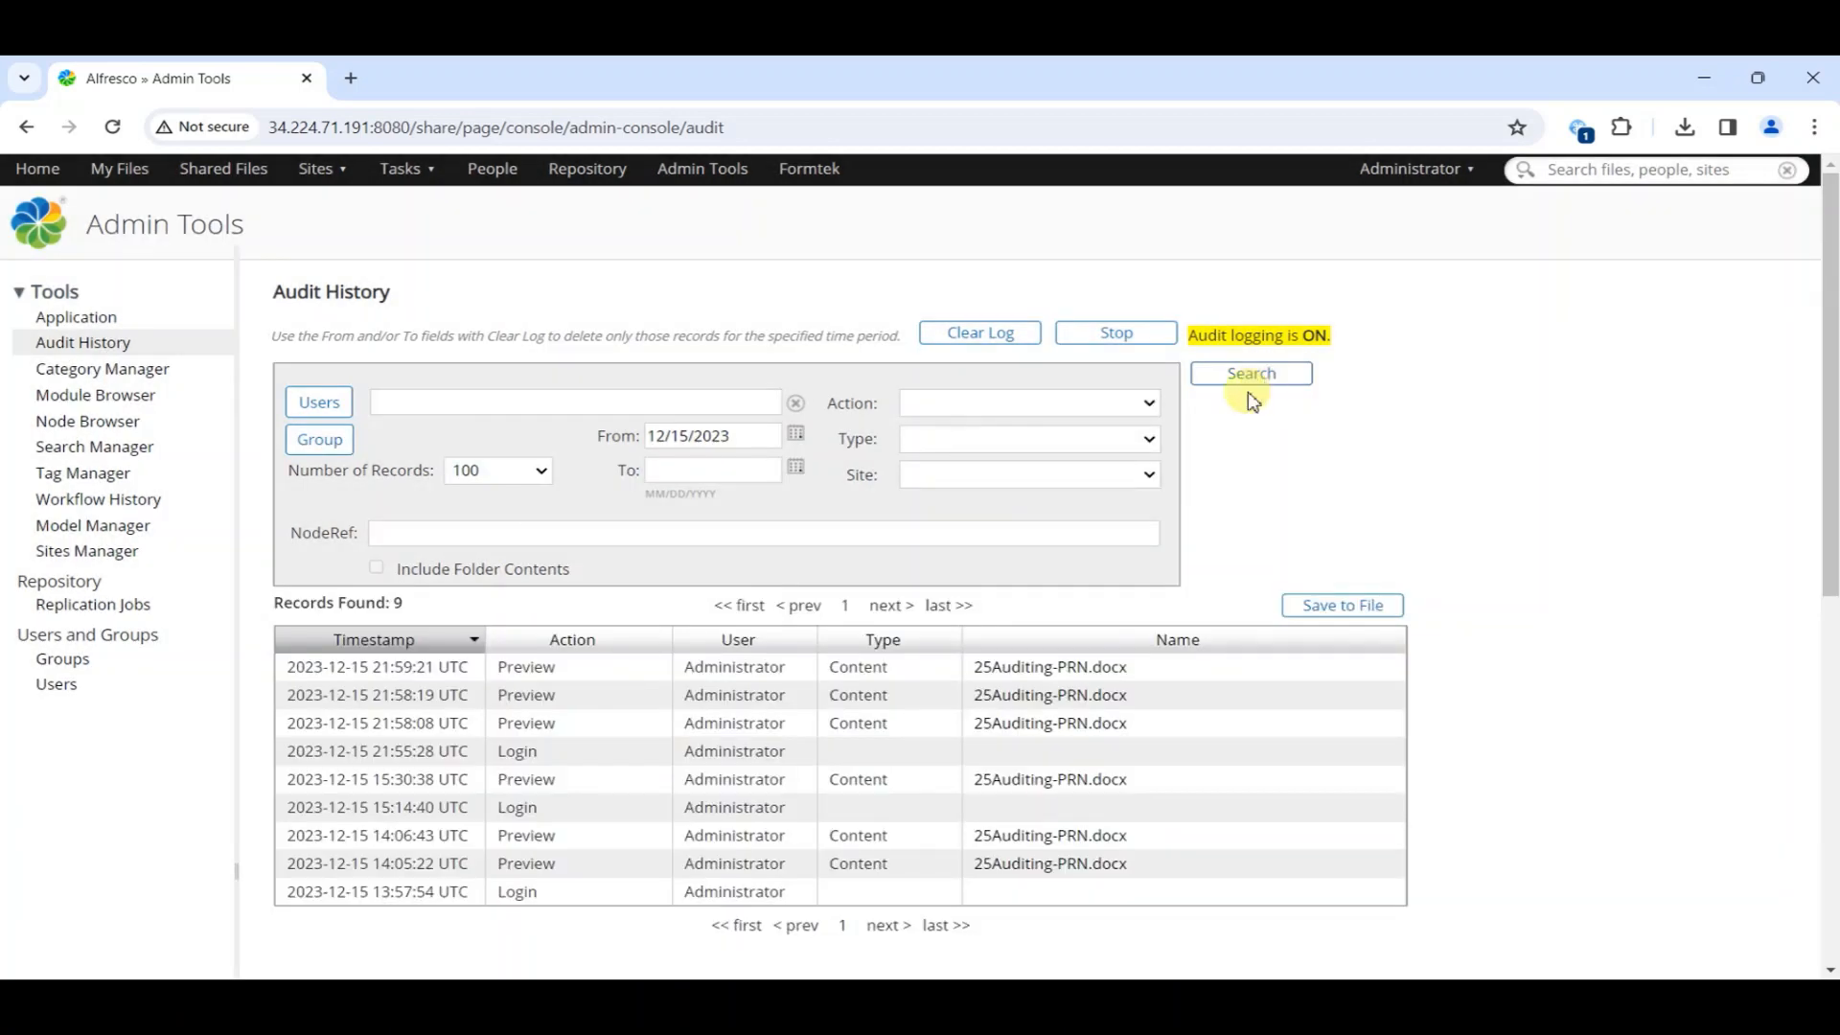
Clear the audit log from 12/15/2023 through today and rerun the audit search
left_click(982, 335)
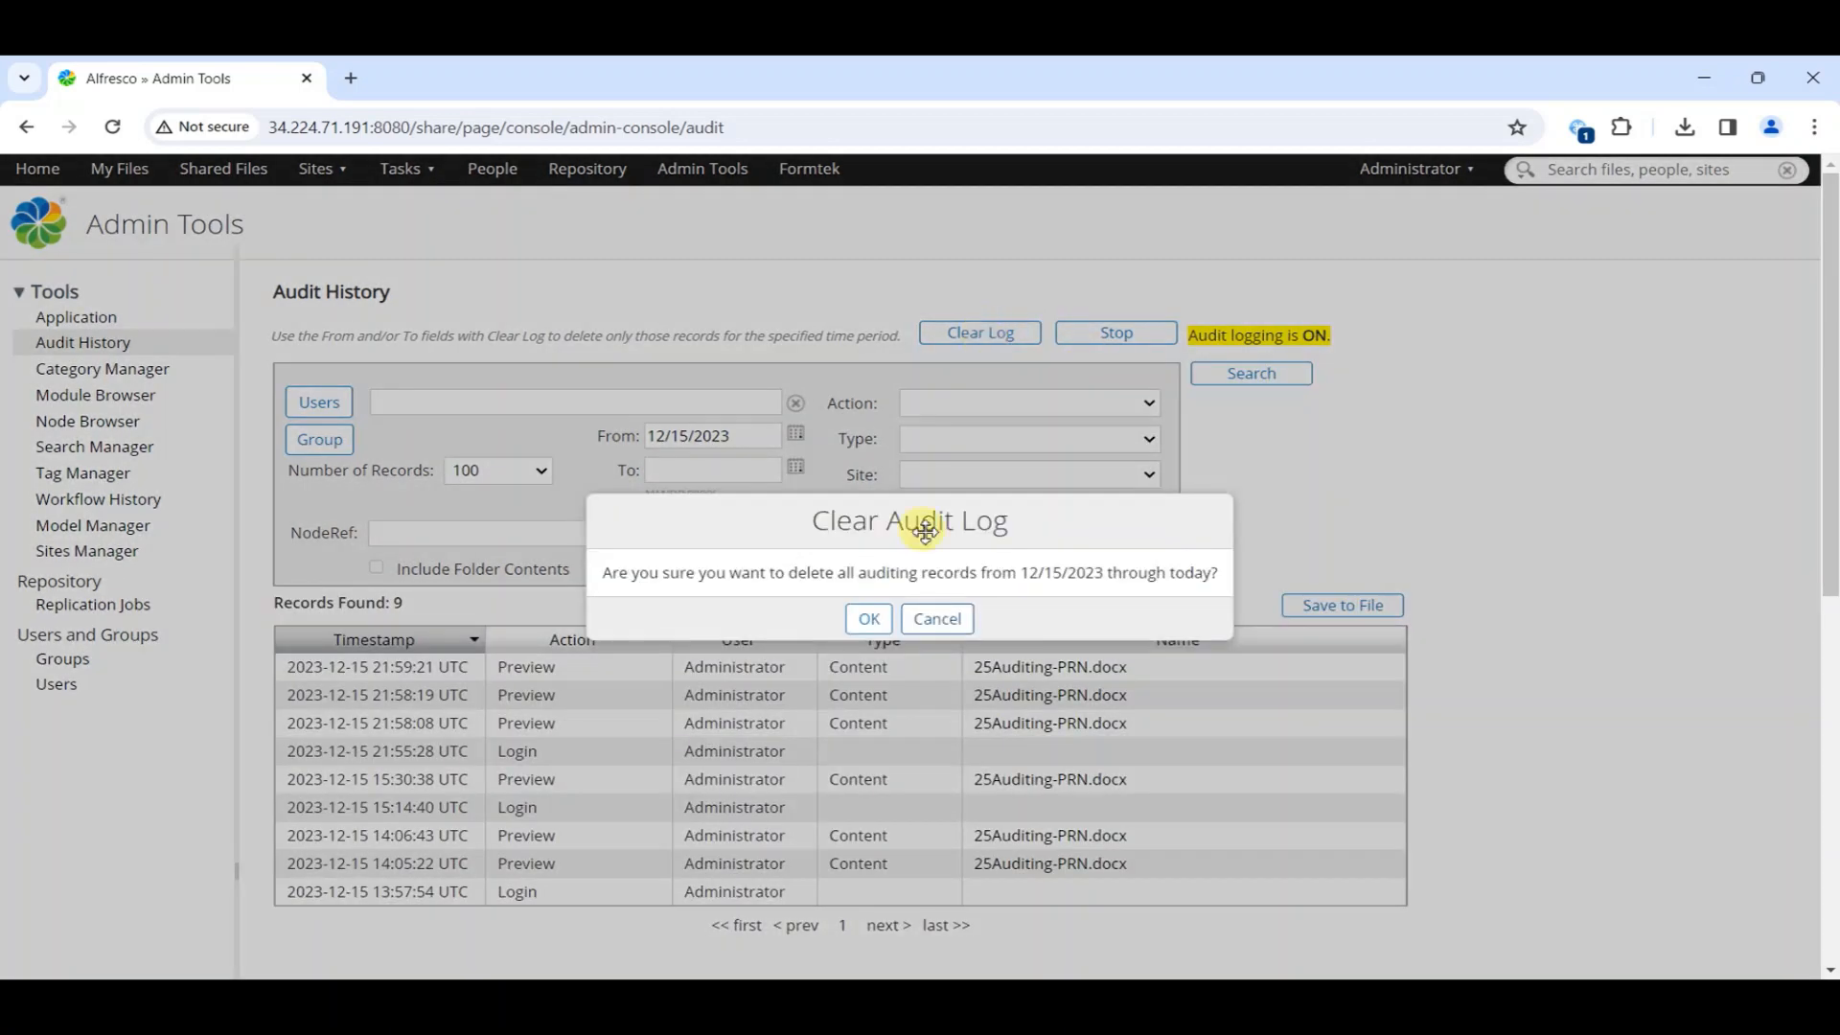
left_click(872, 620)
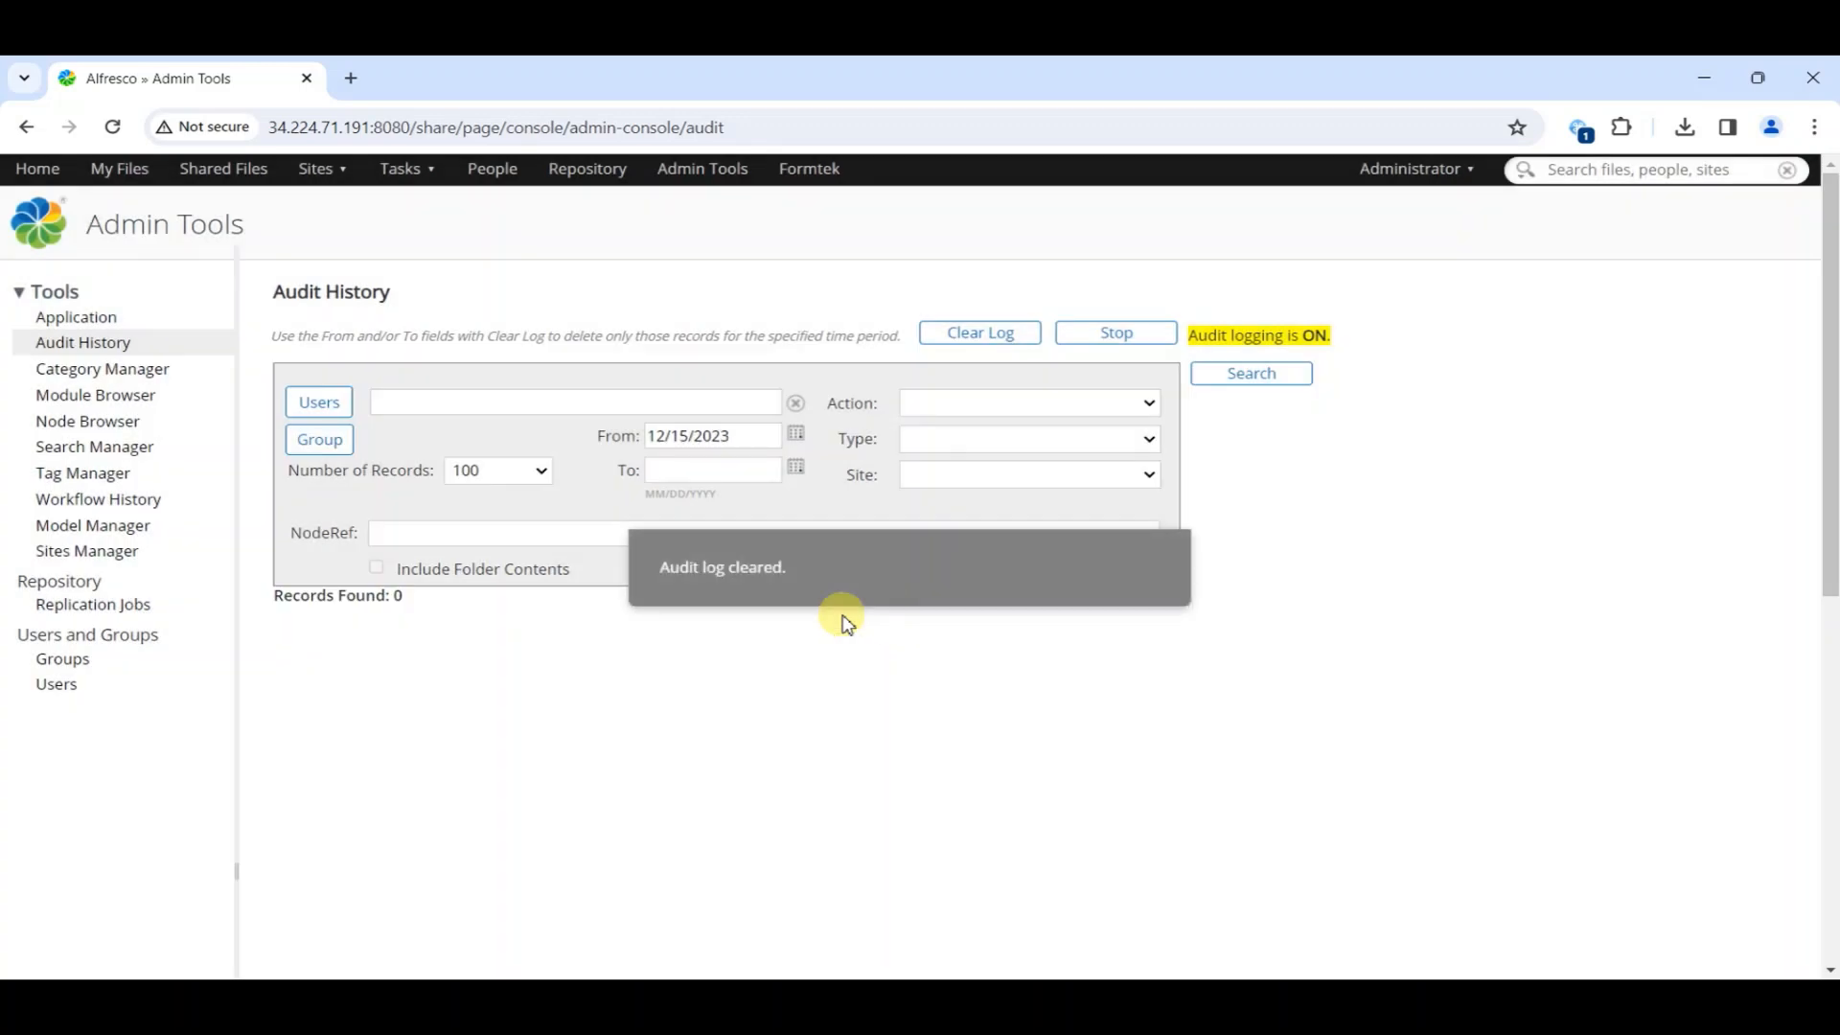
left_click(1264, 380)
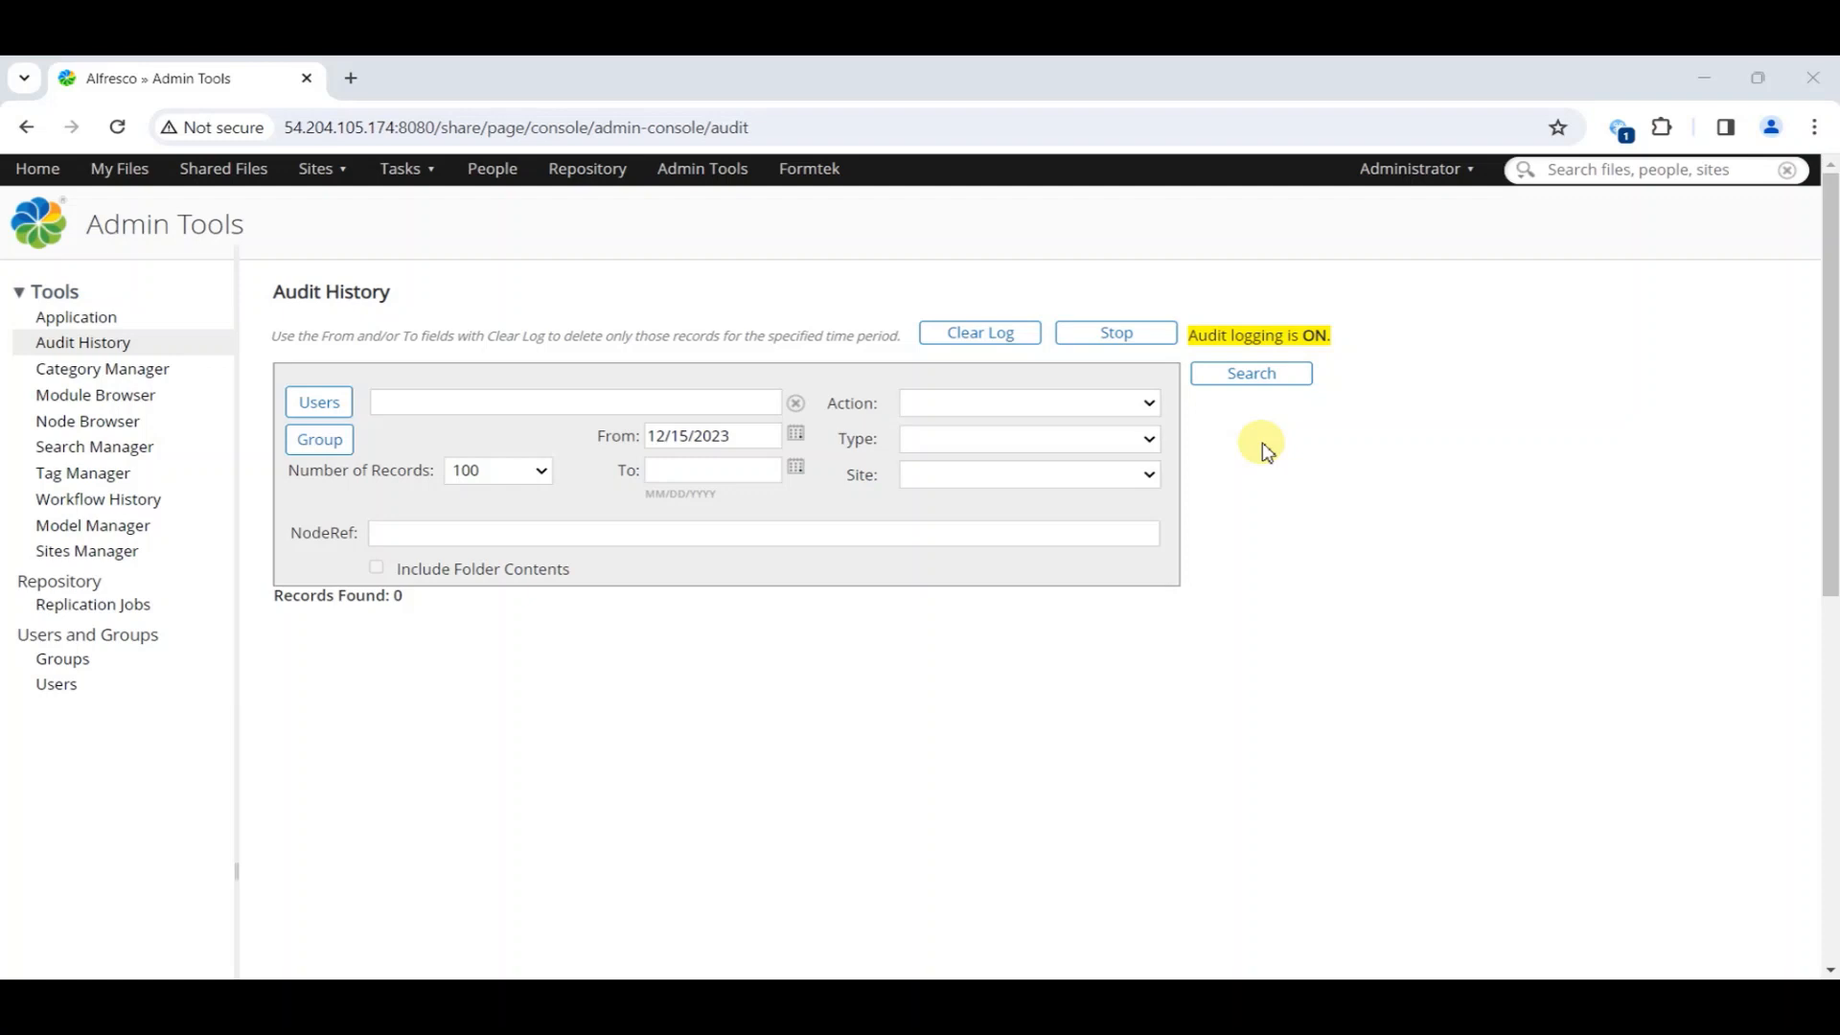
Search Workflow History without filters and read through the details of the completed "Please do a cursory review before I send to the team for approval." workflow
left_click(137, 506)
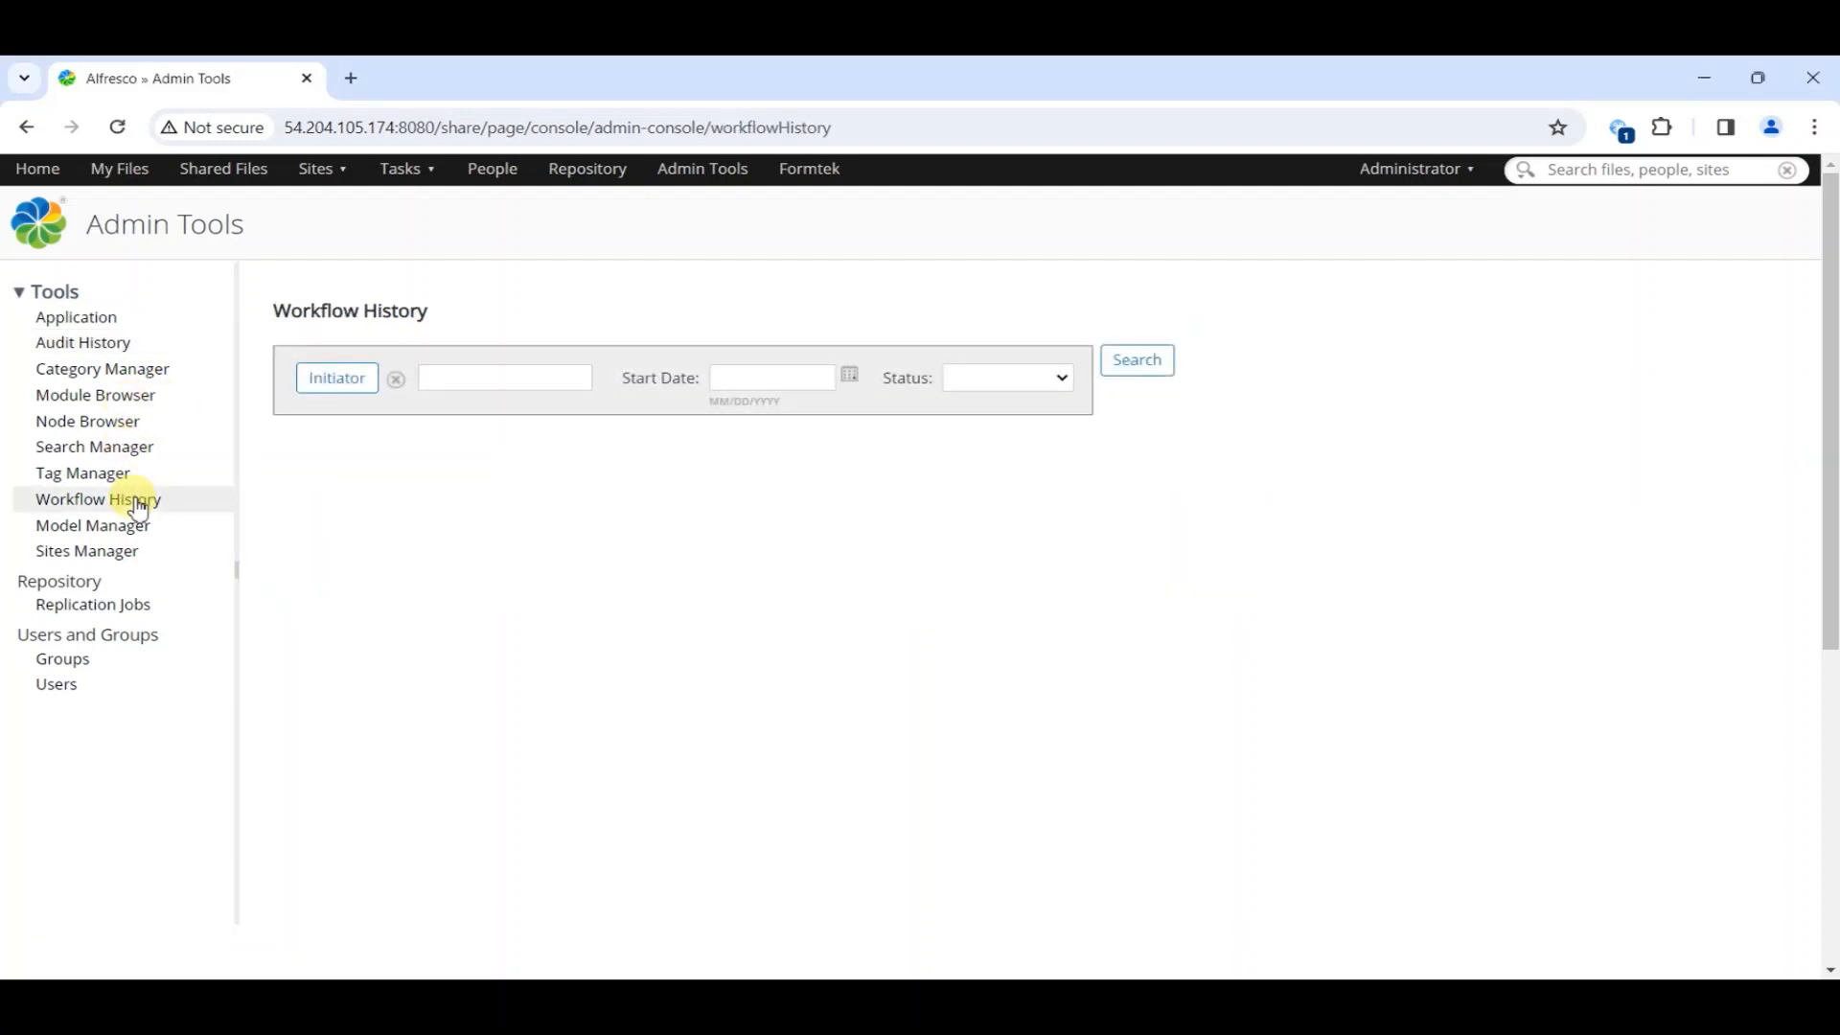
left_click(1140, 364)
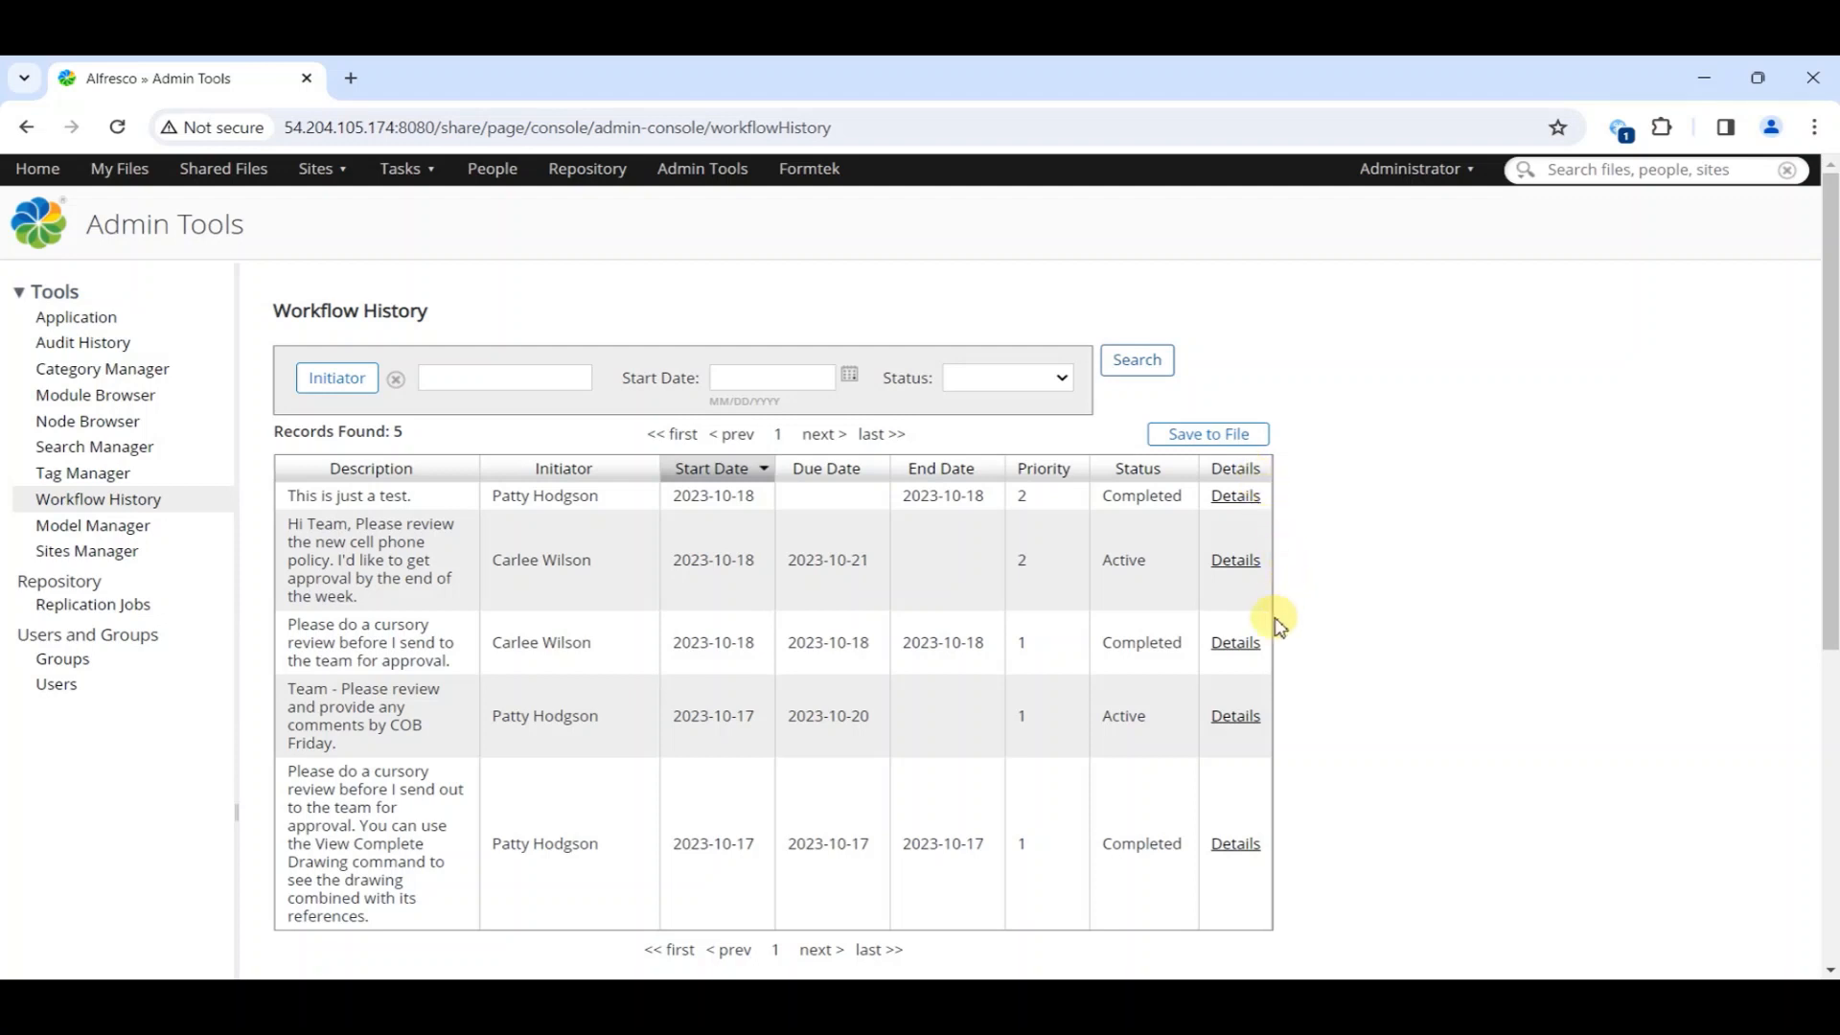
left_click(1246, 644)
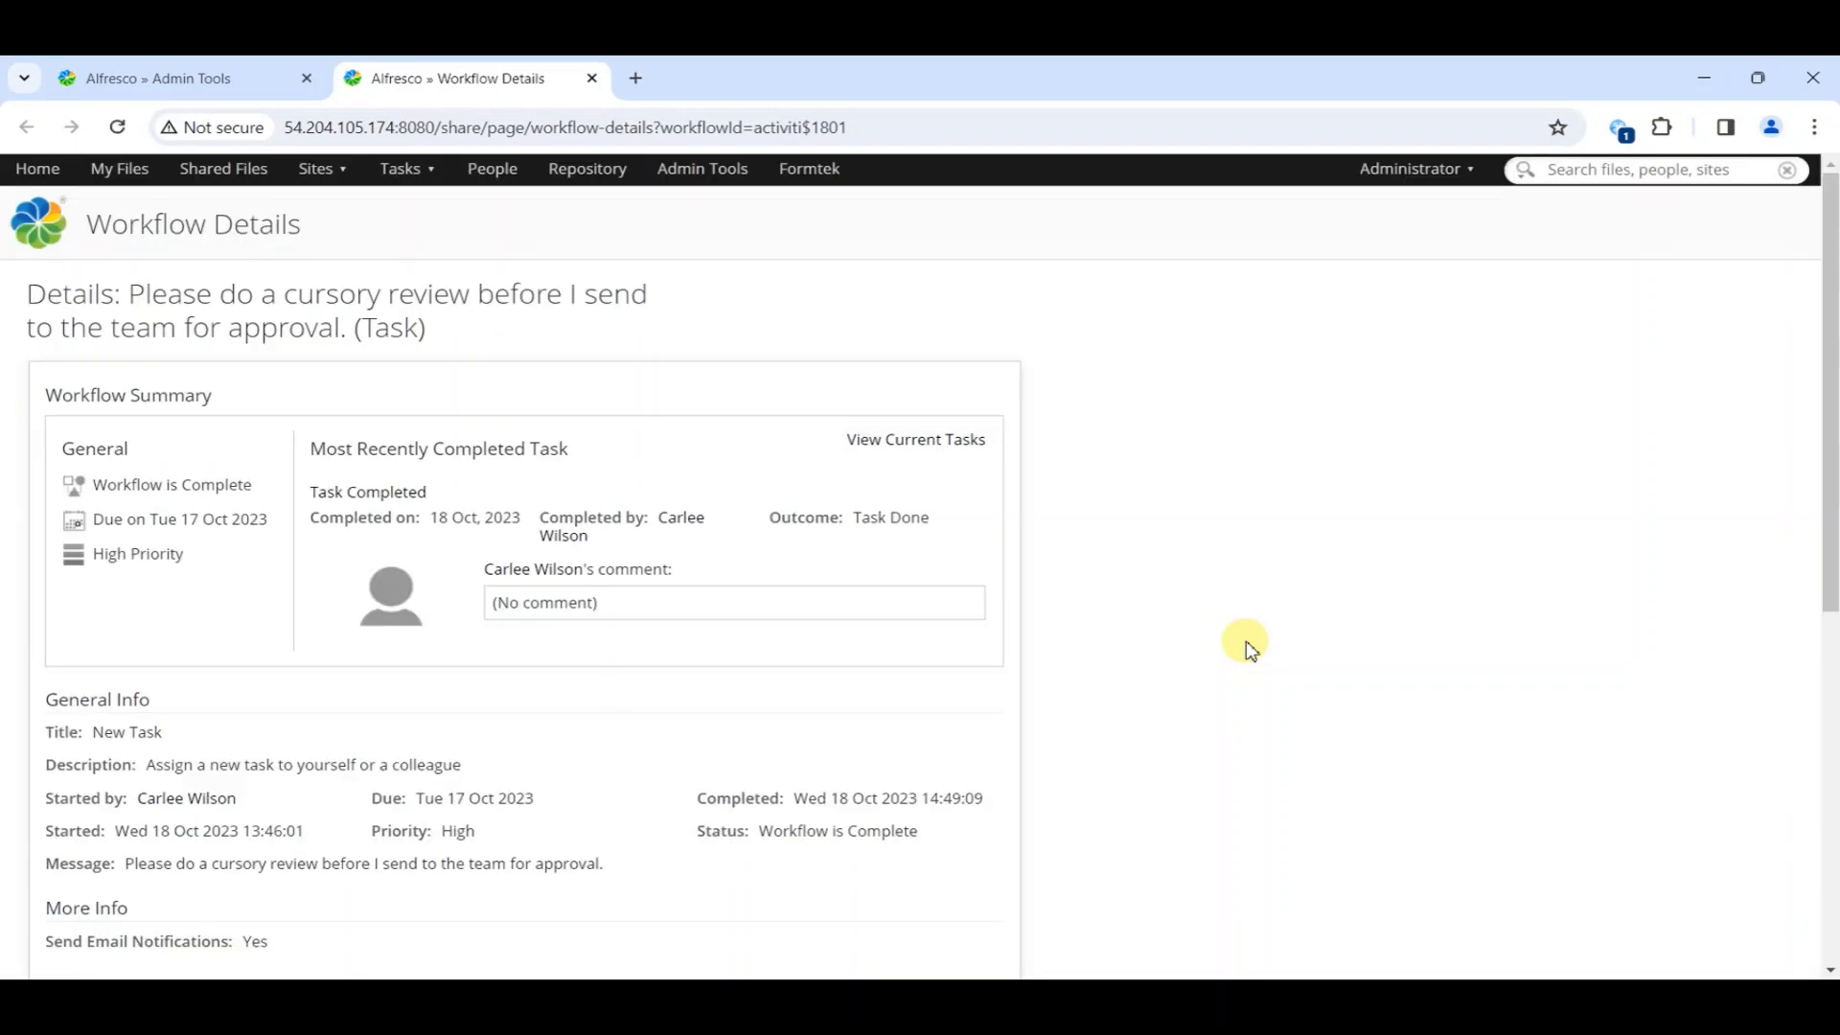
scroll(1054, 526, "down", 2)
scroll(1052, 525, "down", 2)
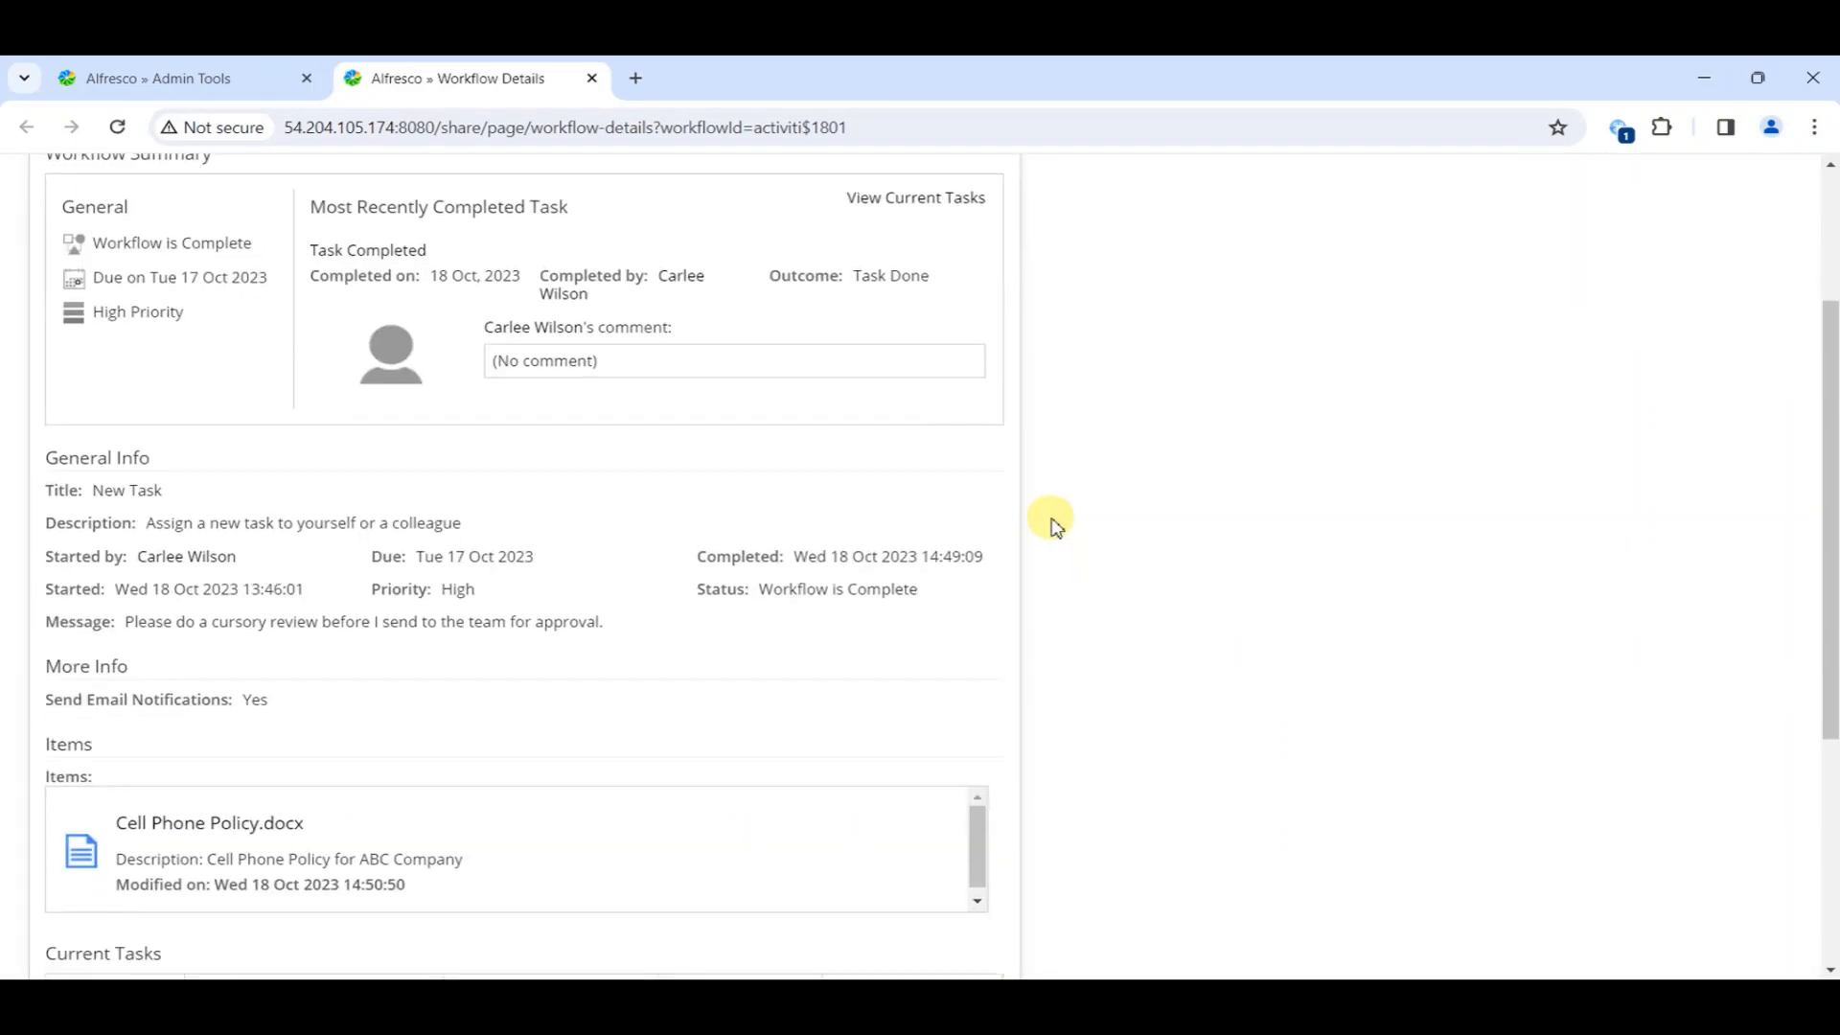
scroll(1054, 525, "down", 4)
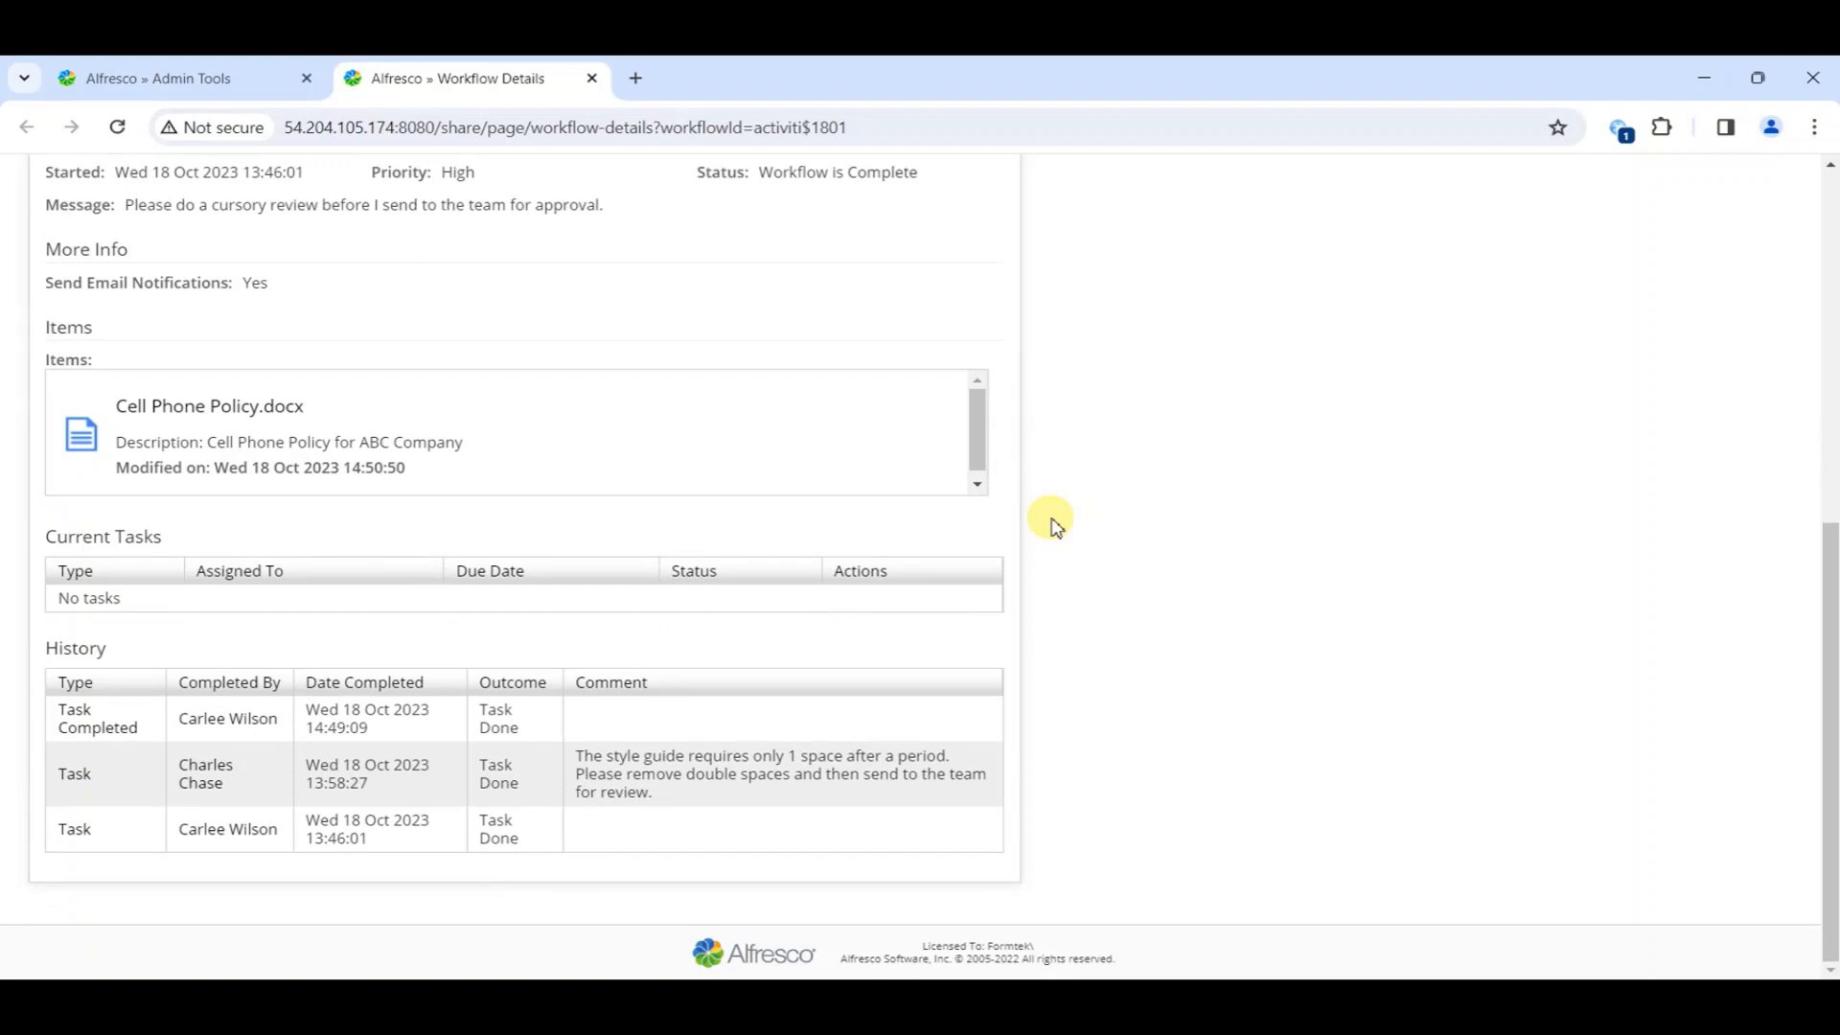
Return to the Workflow History results and view the Status filter's options without choosing one
left_click(108, 84)
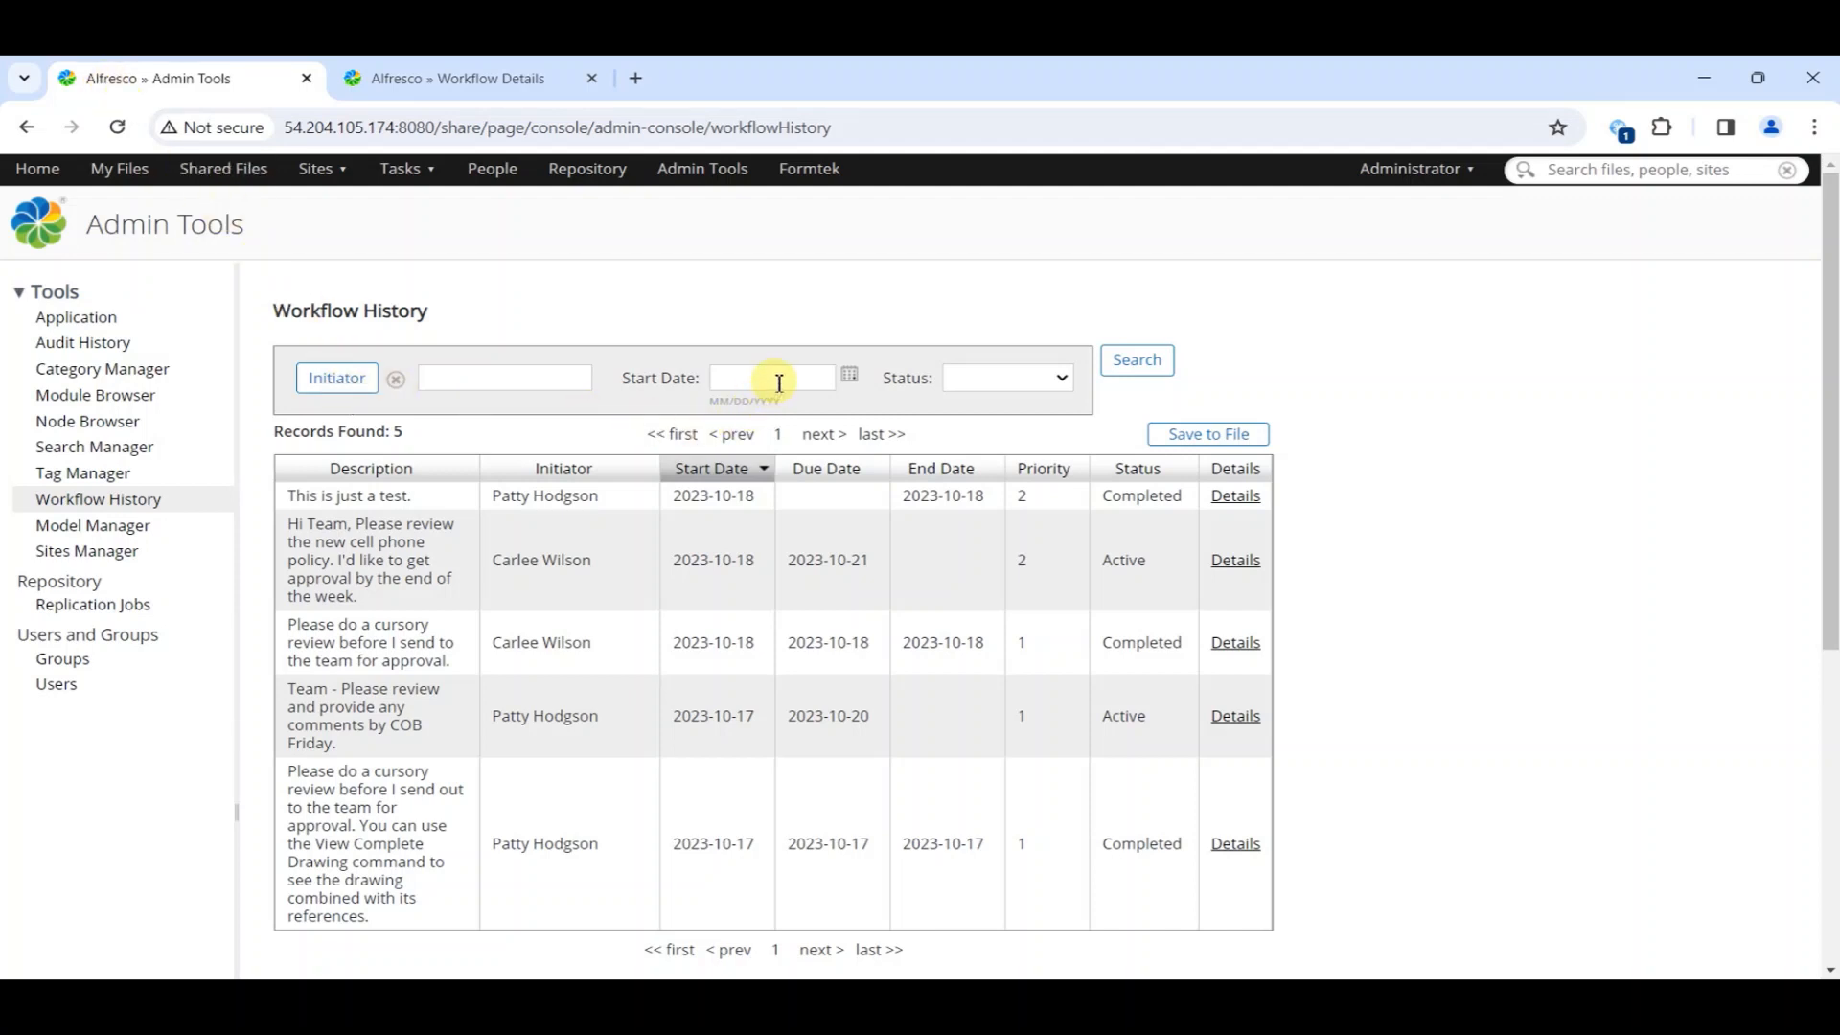
left_click(1012, 383)
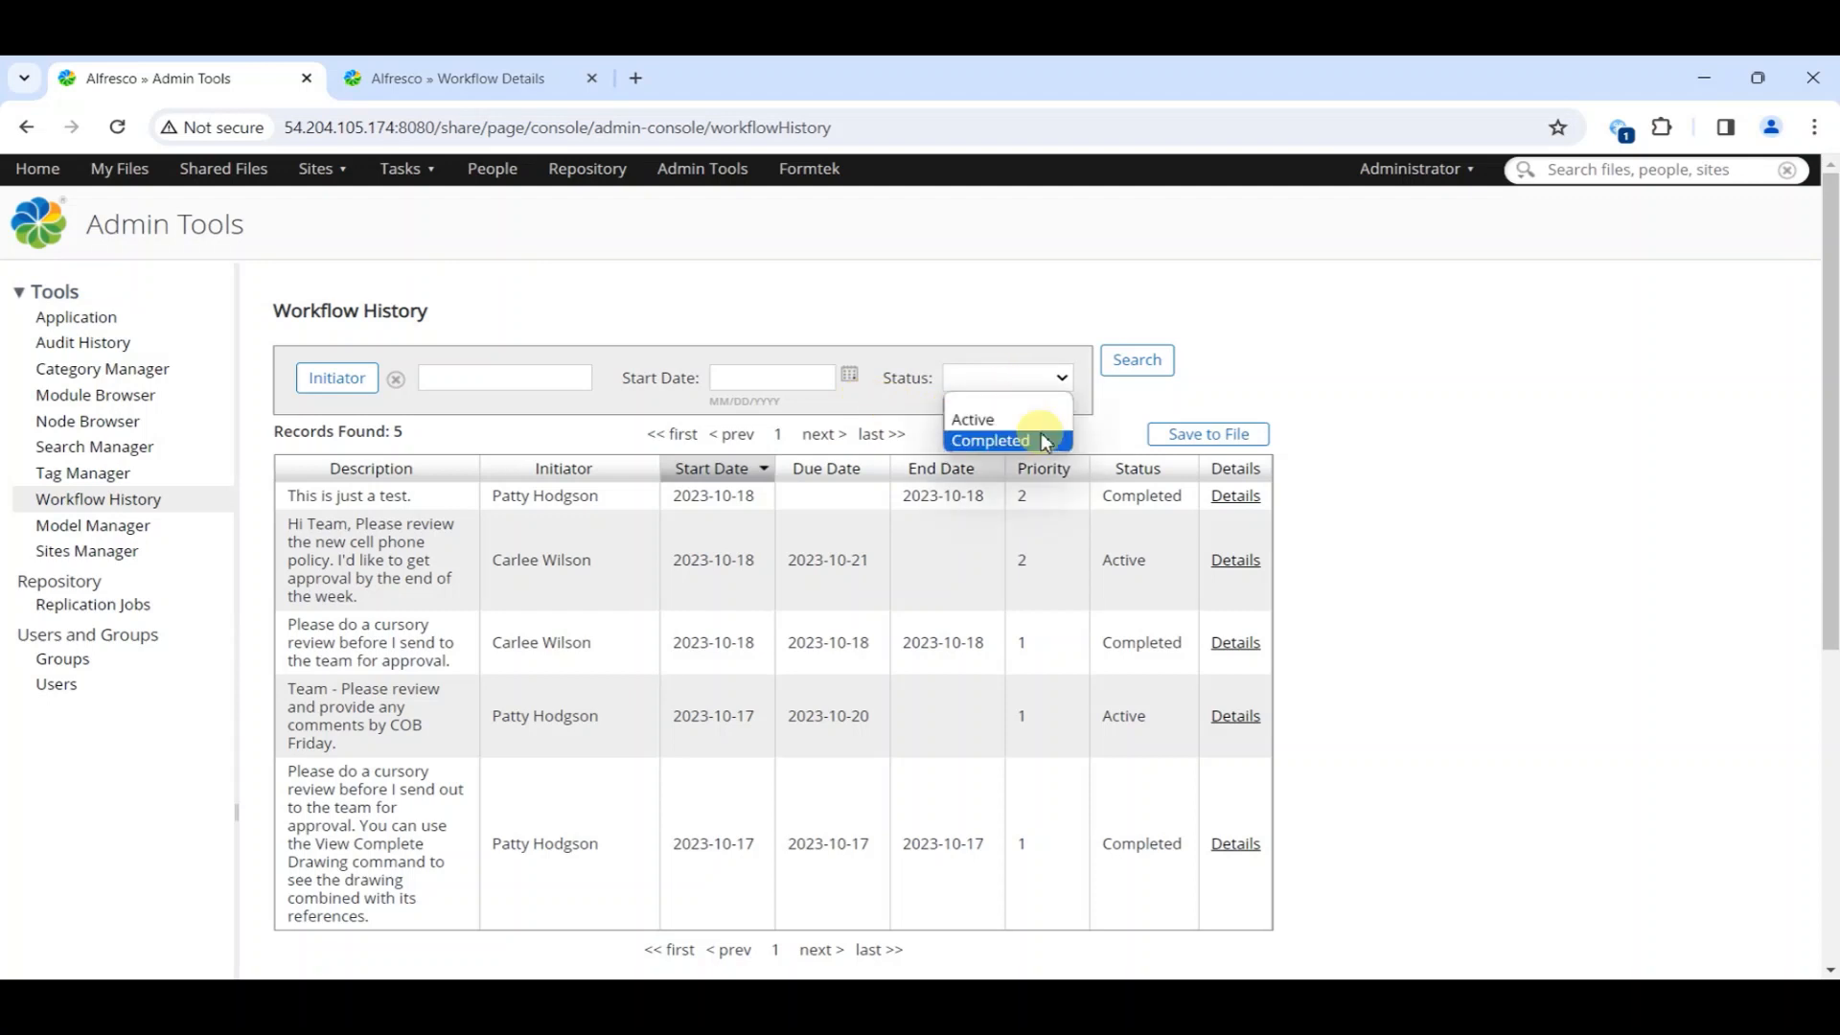
left_click(1282, 381)
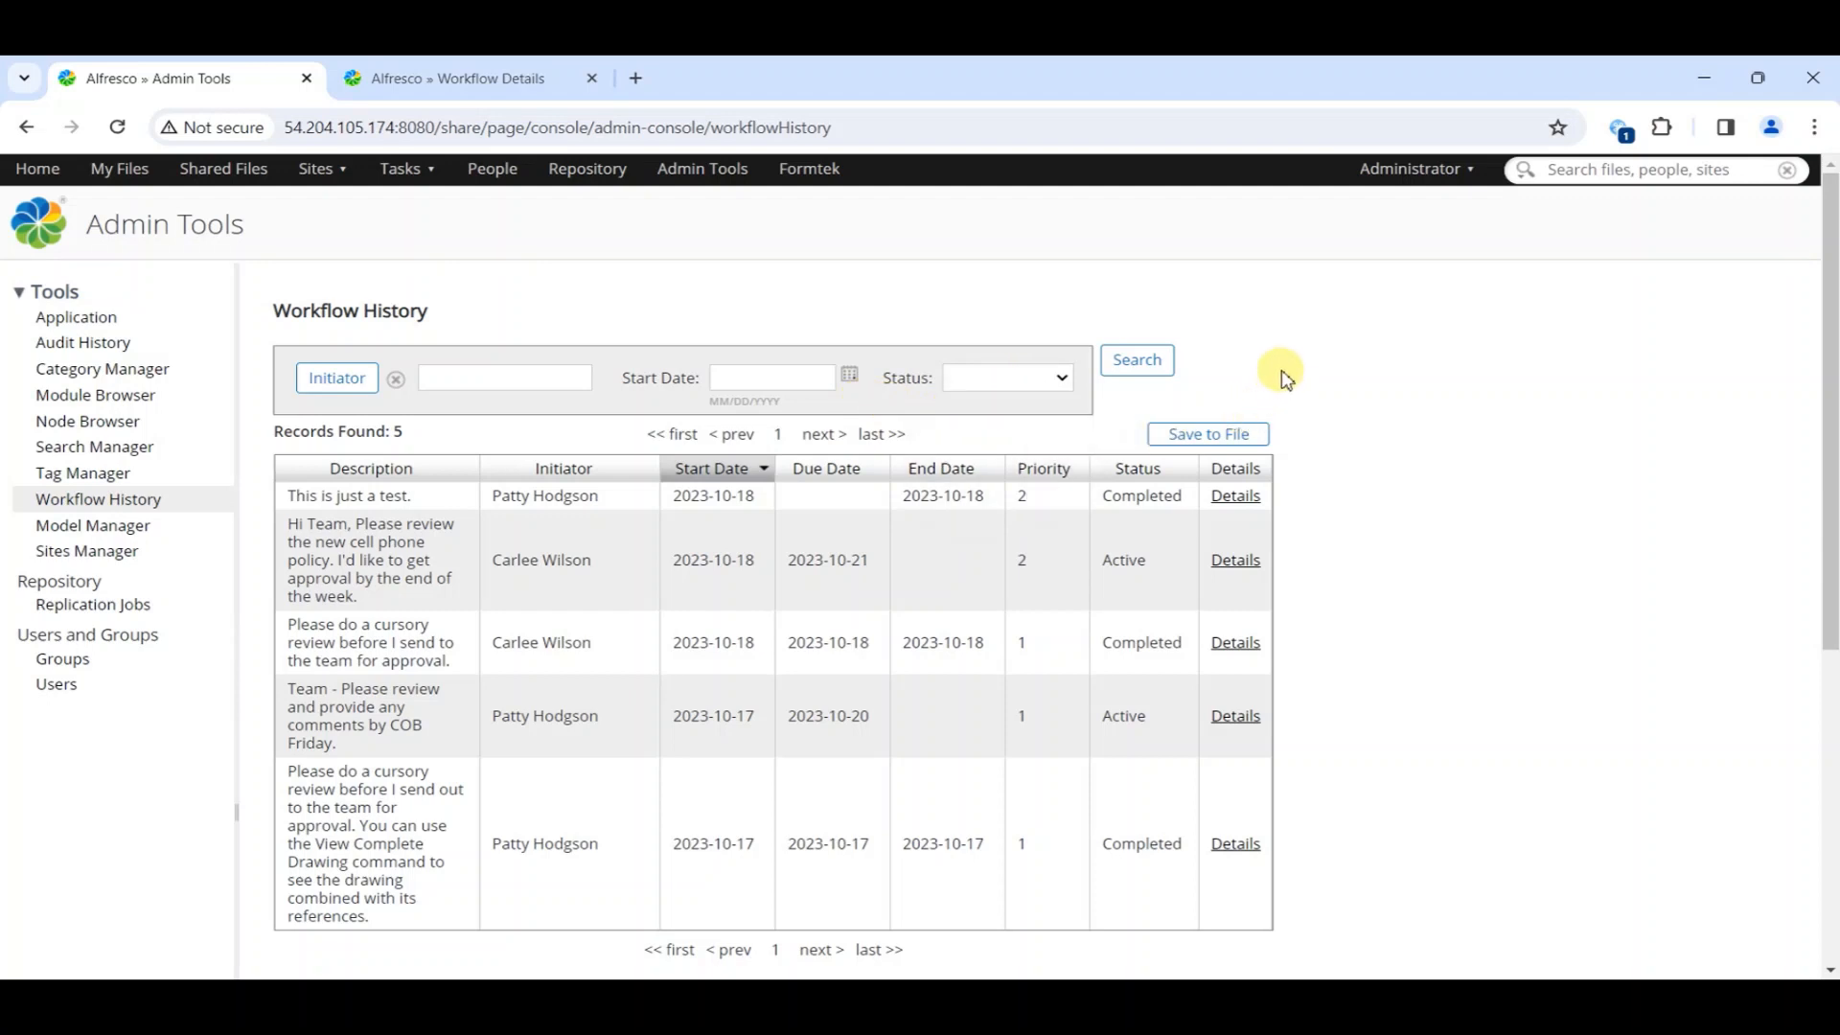